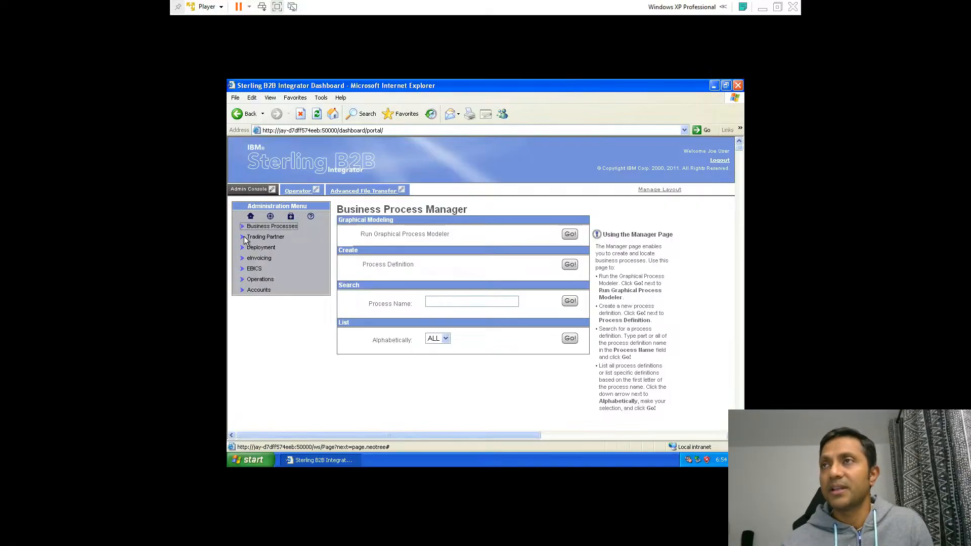
Open the AS2 trading partner configuration page
left_click(244, 236)
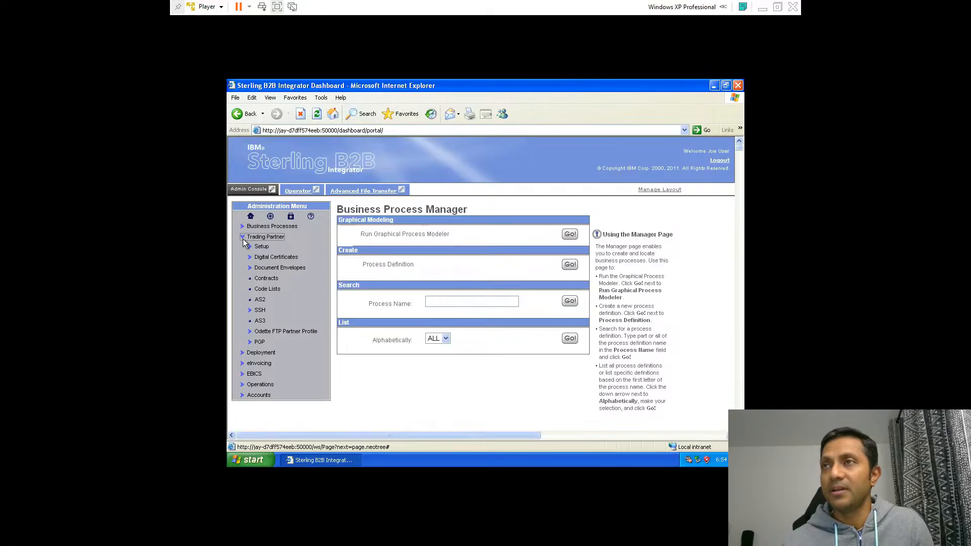
left_click(260, 301)
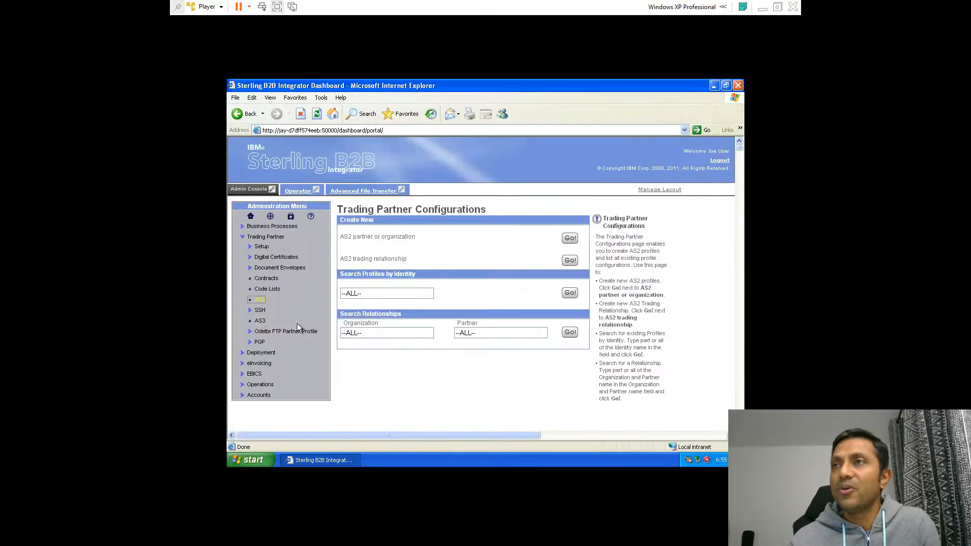
Start a new self-signed system certificate named TESTING_AS2_certificate with organization TESTING
scroll(297, 327, "down", 3)
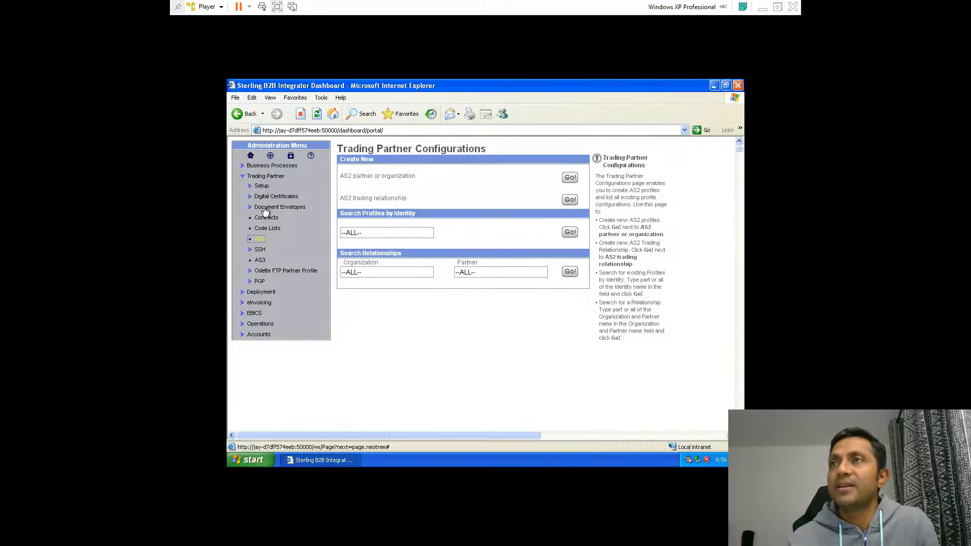
left_click(250, 197)
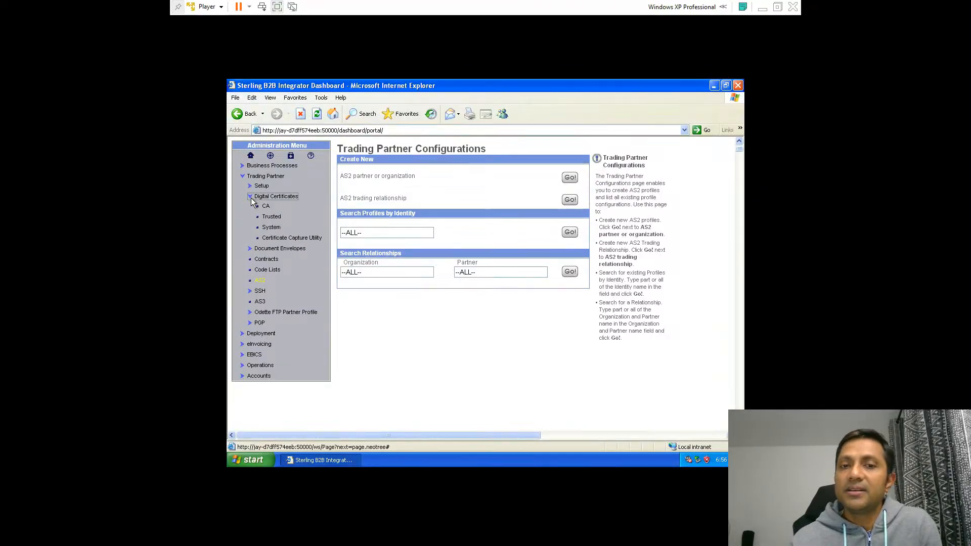
left_click(275, 232)
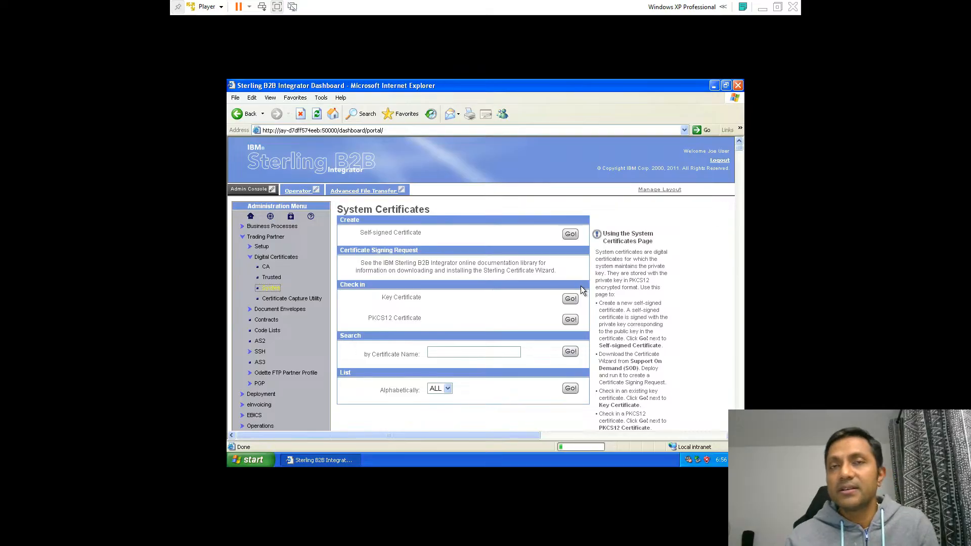
left_click(570, 234)
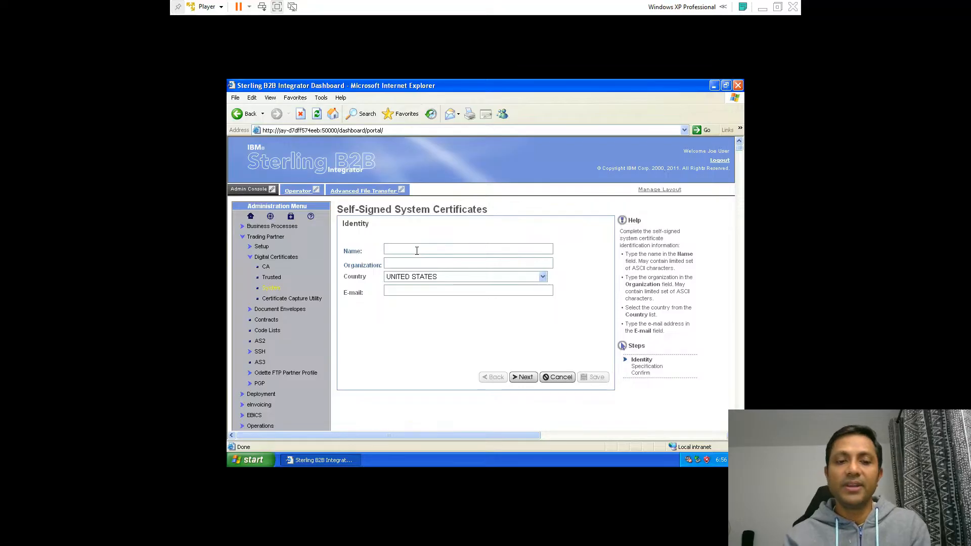
type("TE")
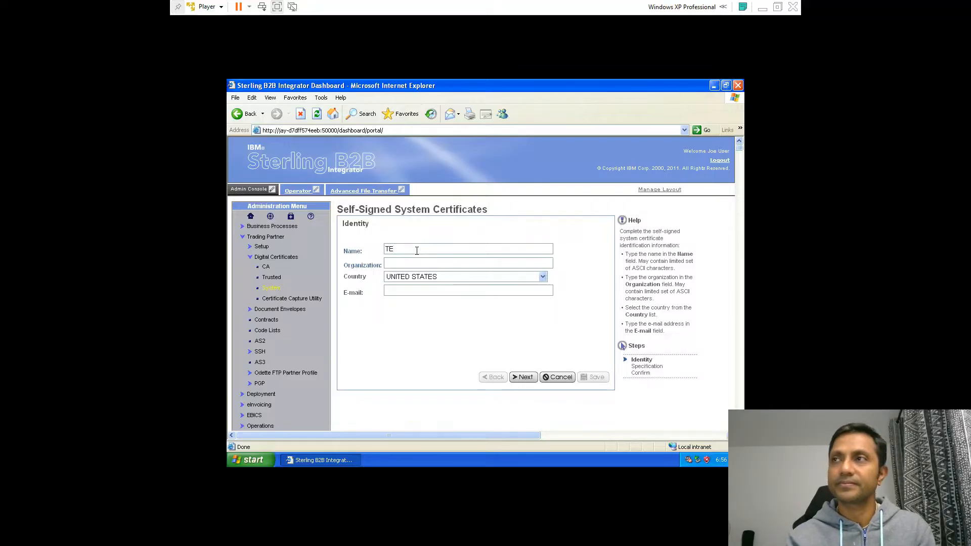
type("STING")
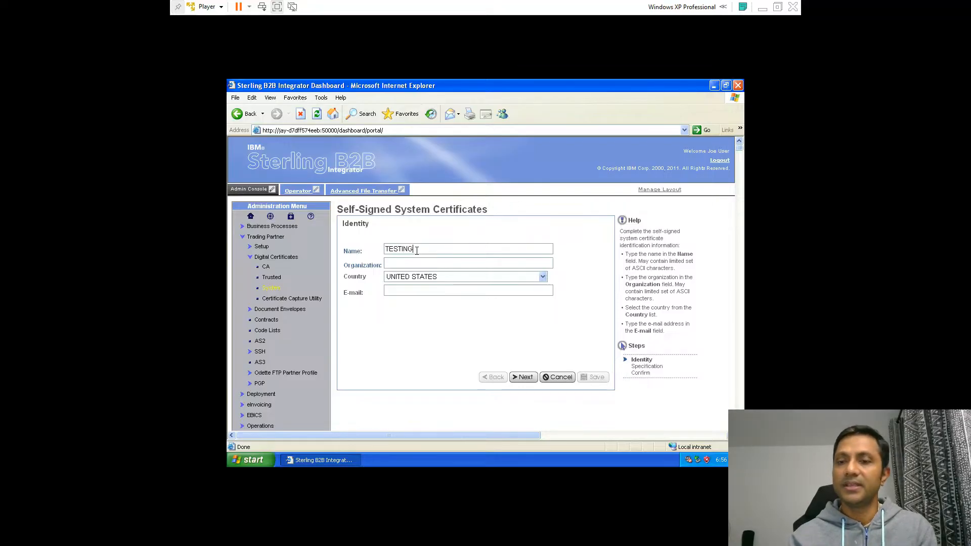
type("_AS2")
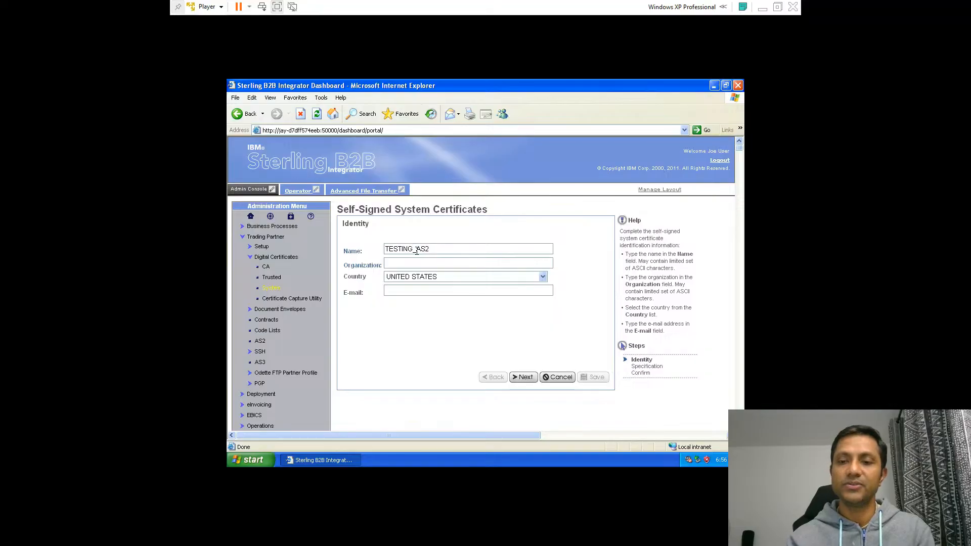
type("_")
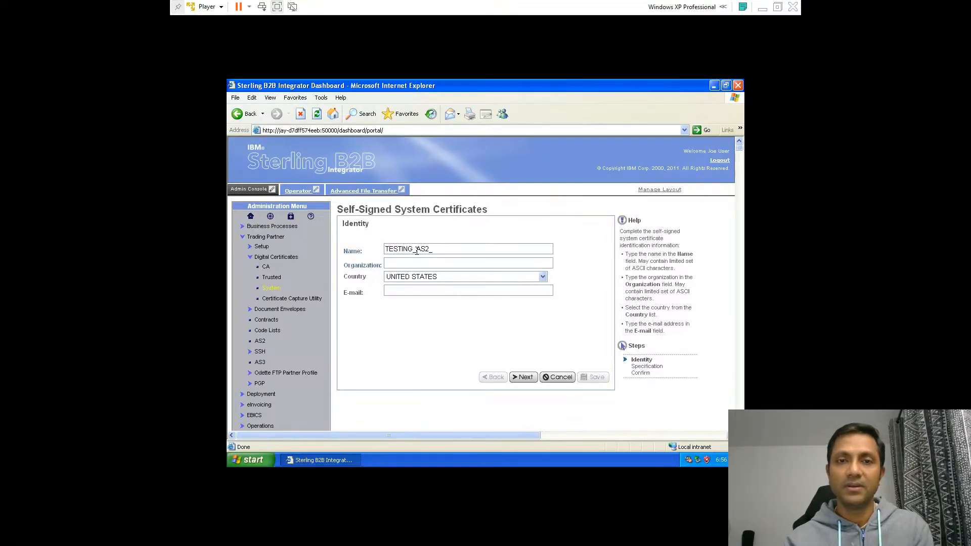
type("certificate")
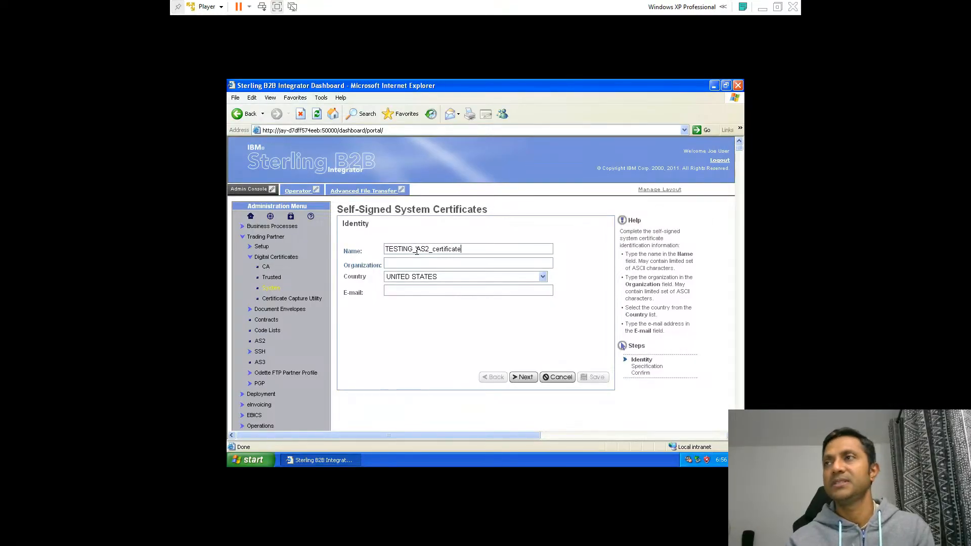
left_click(404, 264)
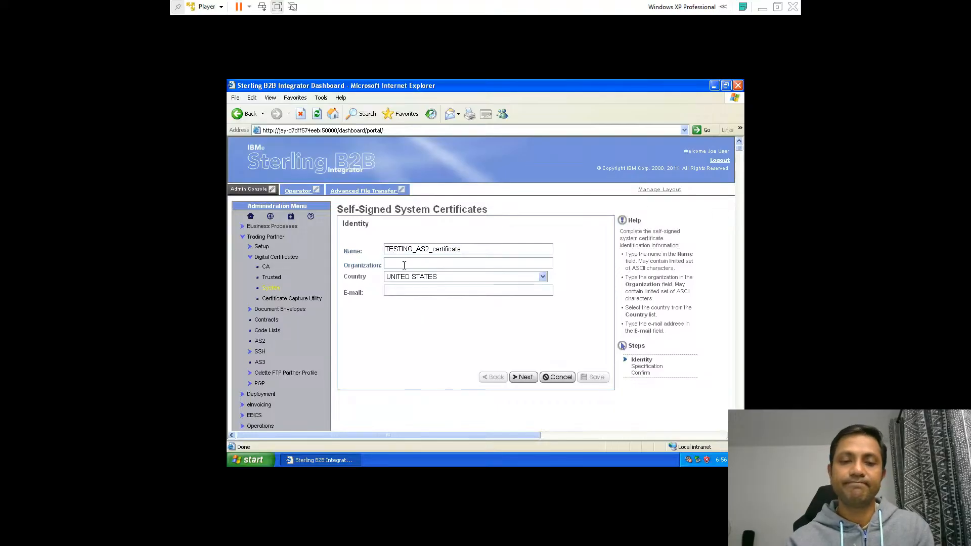
type("TESTING")
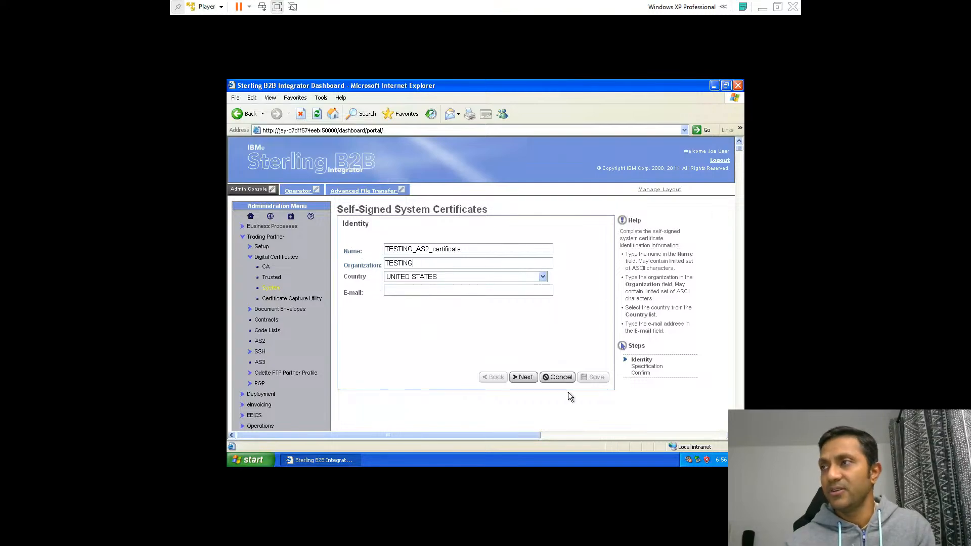
Set the certificate's serial number to 123456, duration to 730 days and key length to 1024
left_click(528, 383)
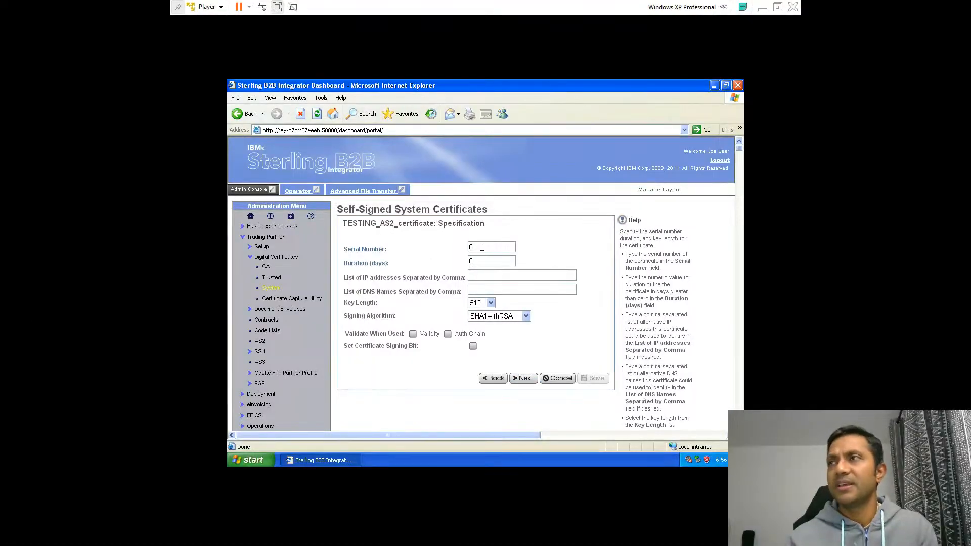
type("123456")
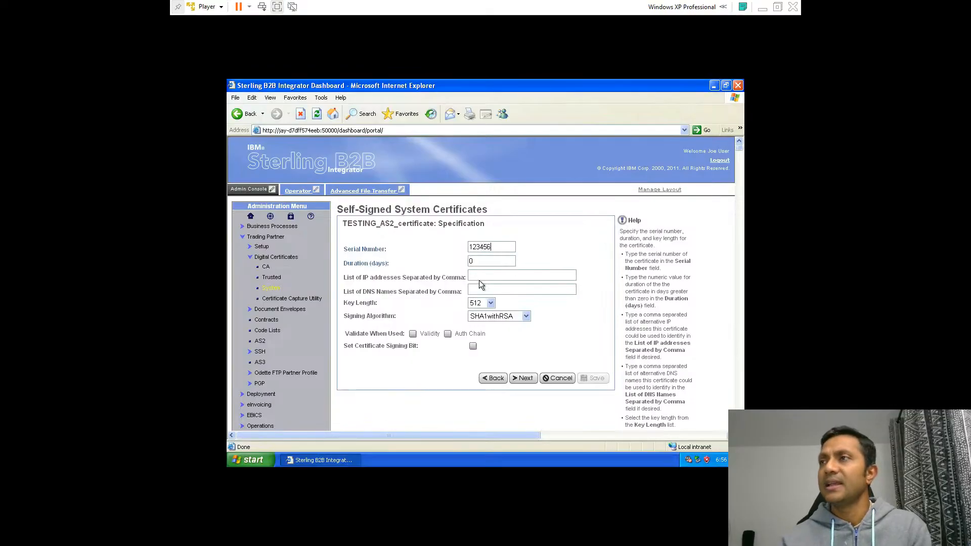
left_click(475, 263)
key("BackSpace")
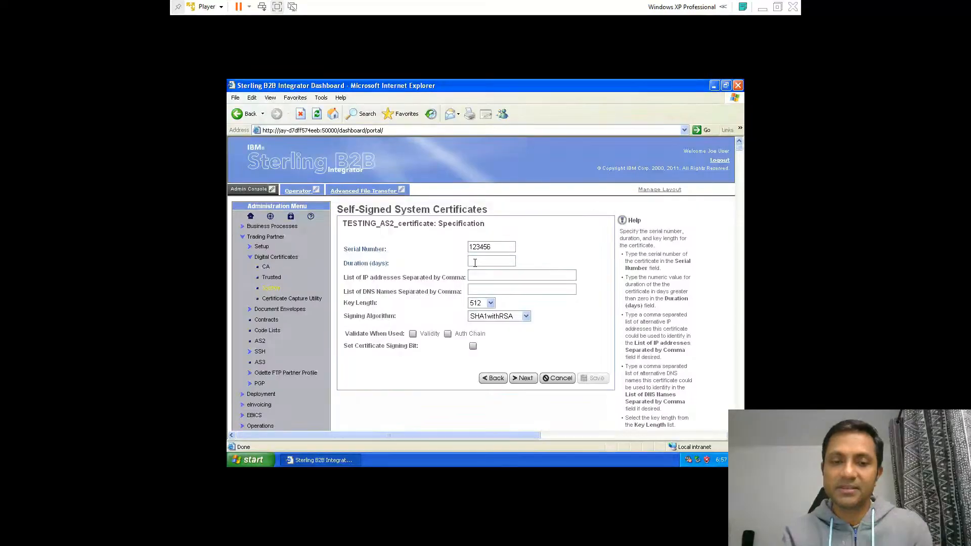
type("730")
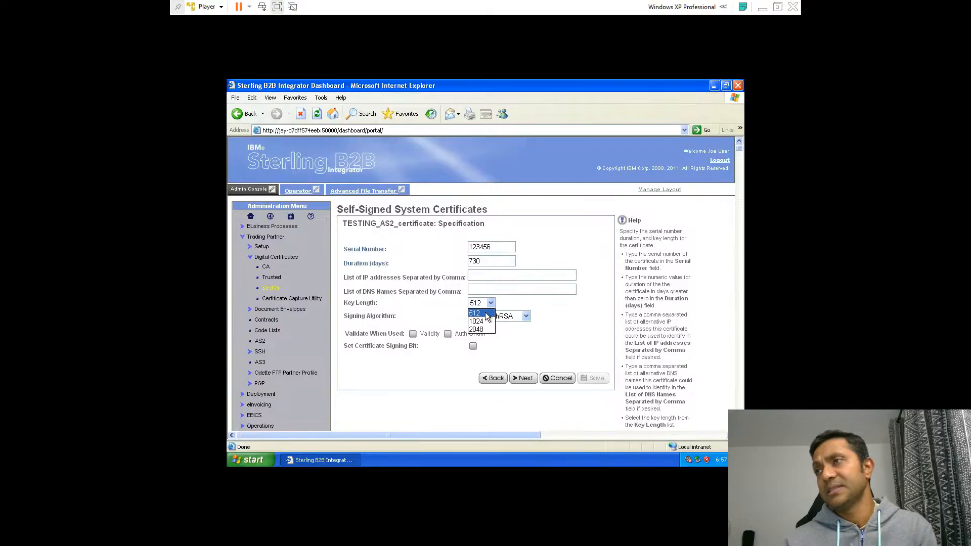
left_click(483, 321)
left_click(532, 344)
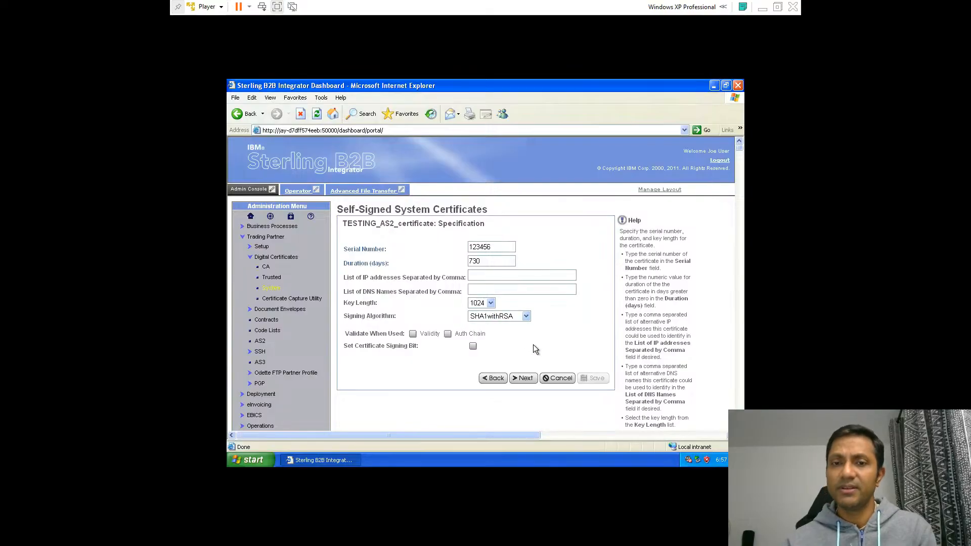
Confirm and finish creating the self-signed certificate, then return to the System Certificates page
left_click(525, 379)
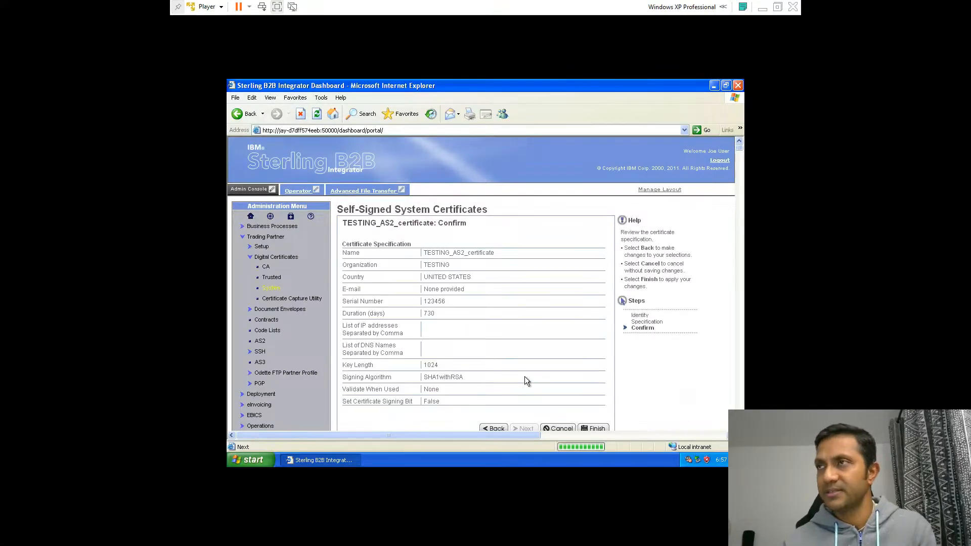
scroll(560, 393, "down", 3)
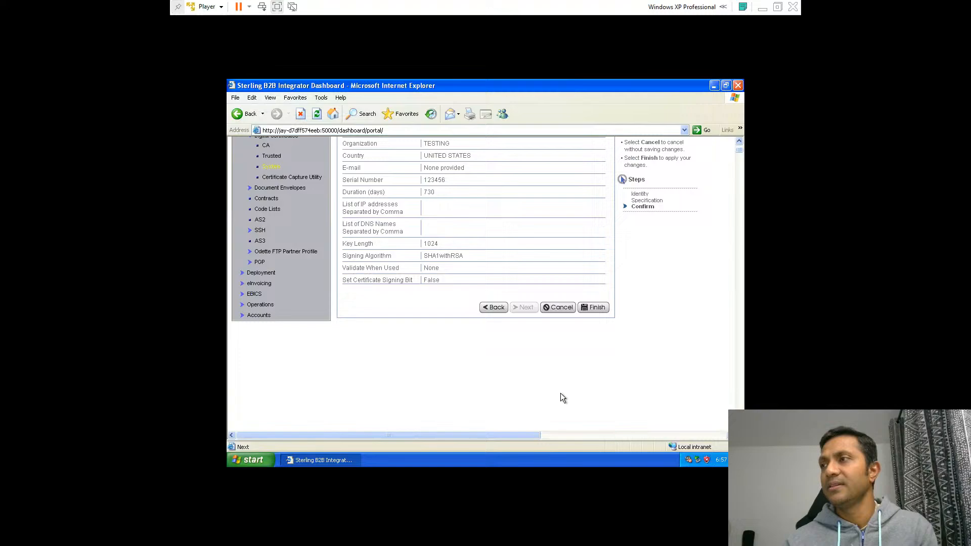
left_click(593, 310)
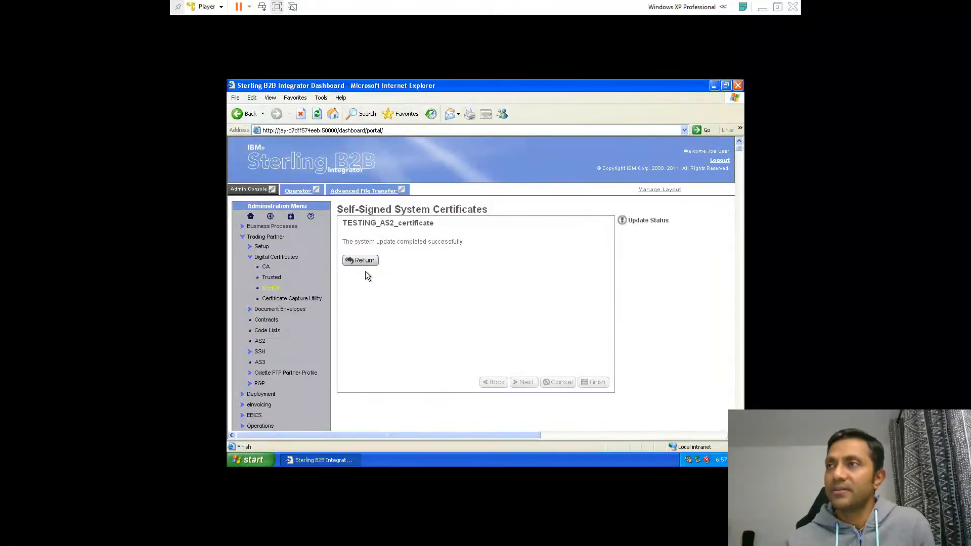
left_click(363, 261)
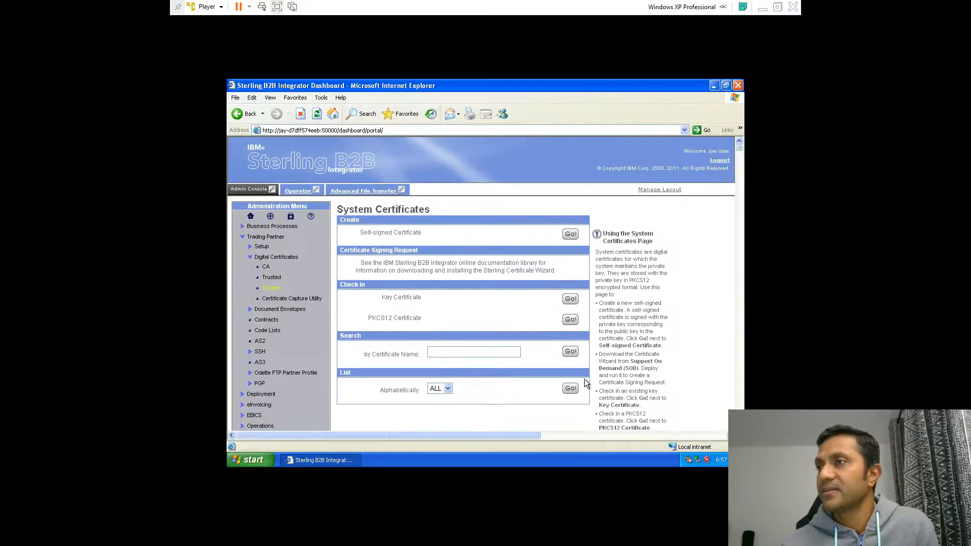
List all system certificates and check out TESTING_AS2_certificate in BASE64 format, saving it to the Desktop
left_click(571, 390)
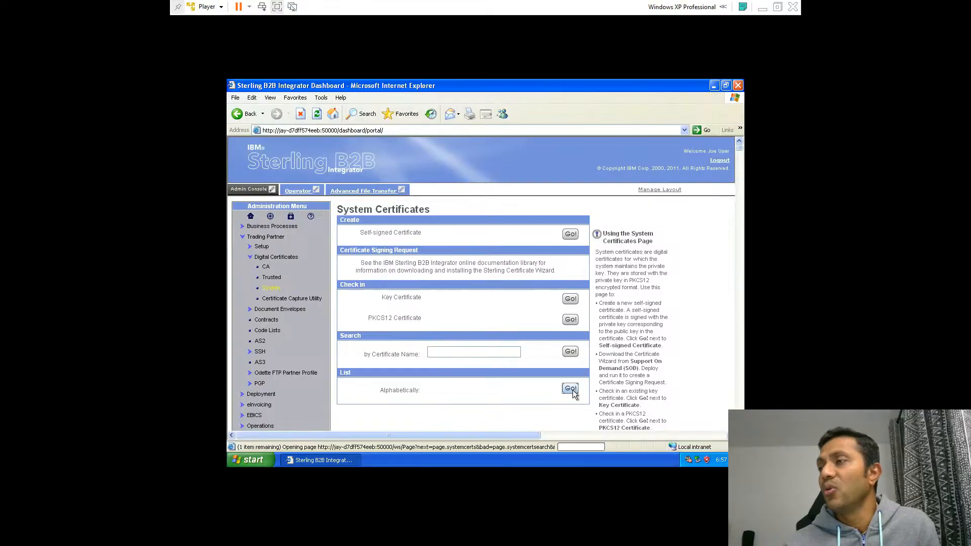
scroll(547, 380, "down", 5)
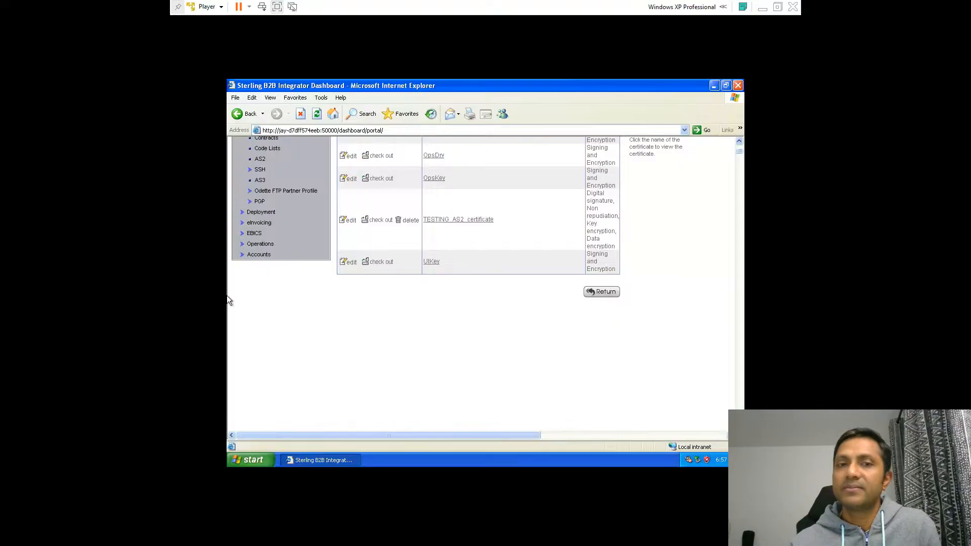
left_click(384, 223)
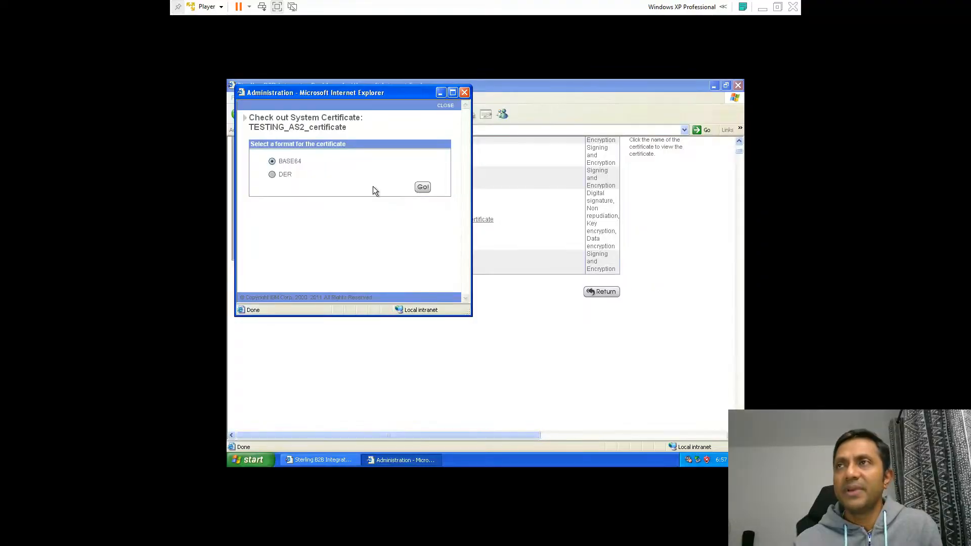
left_click(416, 190)
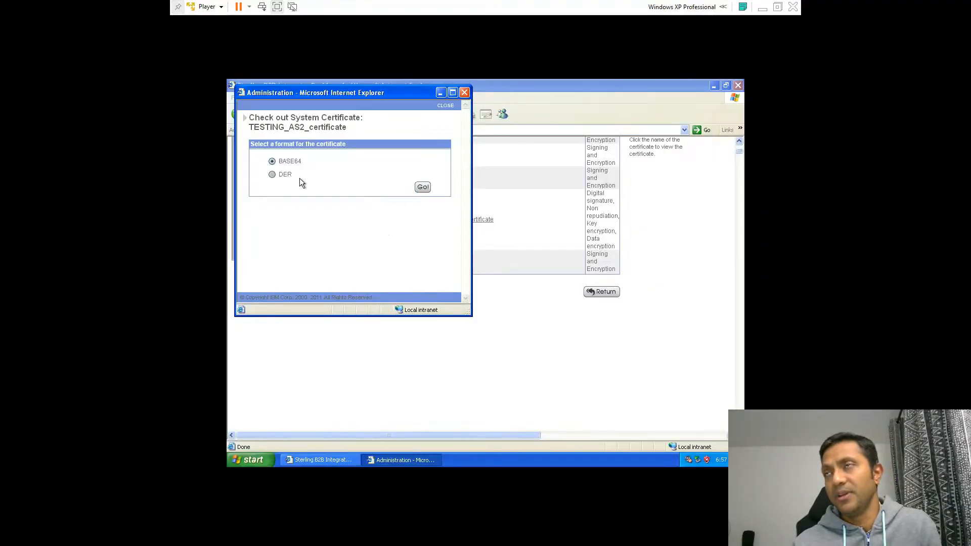
left_click(423, 187)
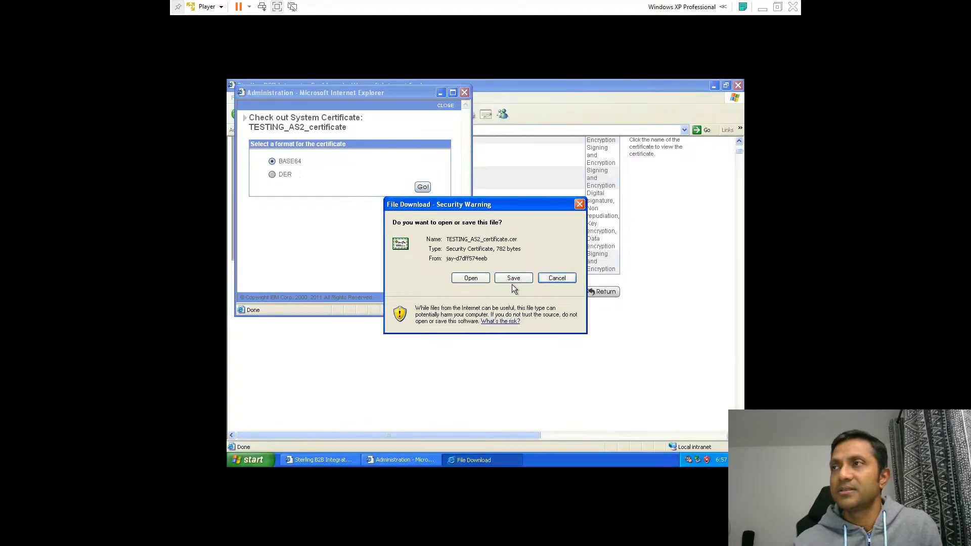
left_click(511, 279)
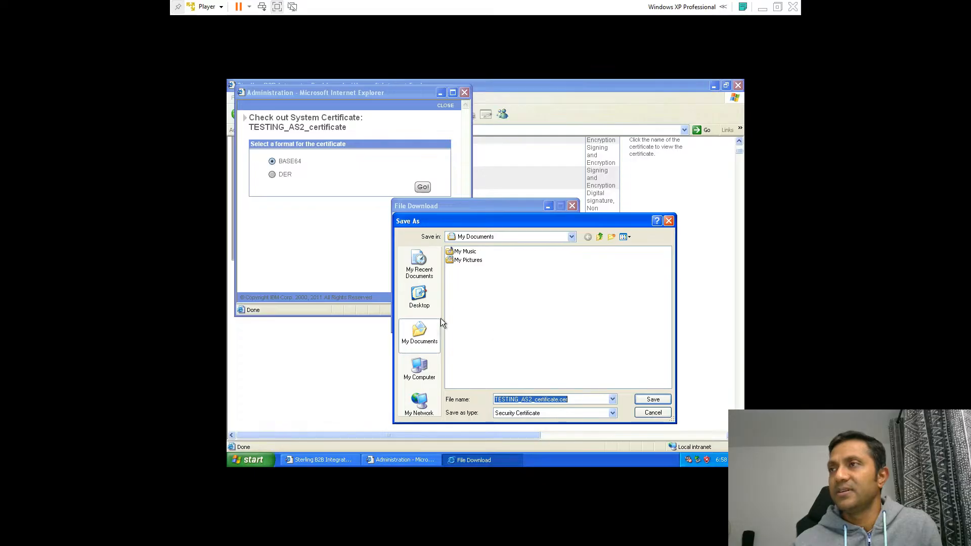
left_click(419, 297)
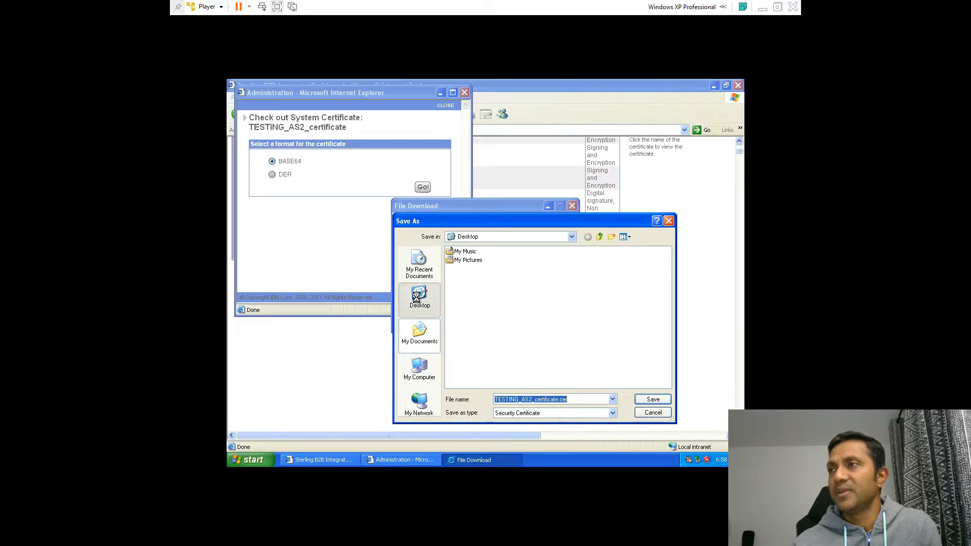
left_click(652, 400)
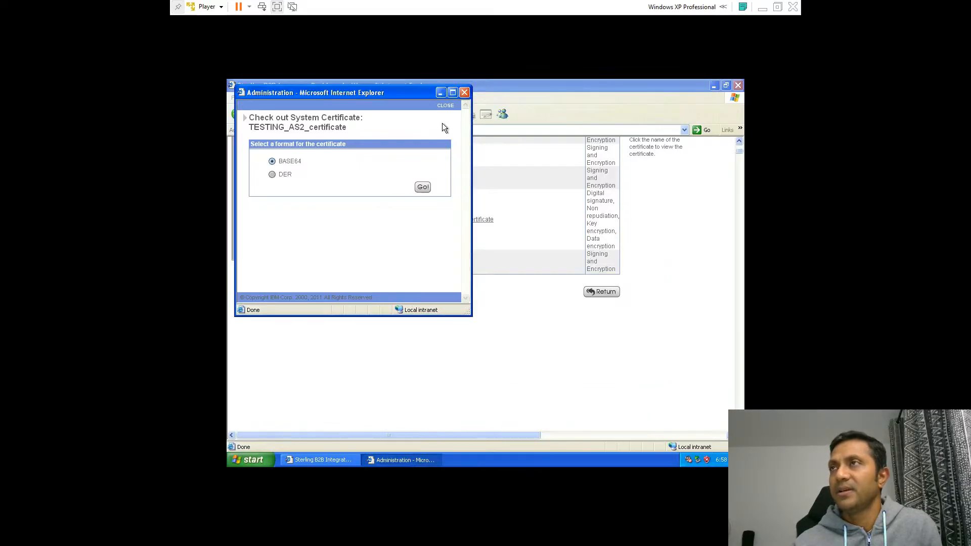
left_click(464, 93)
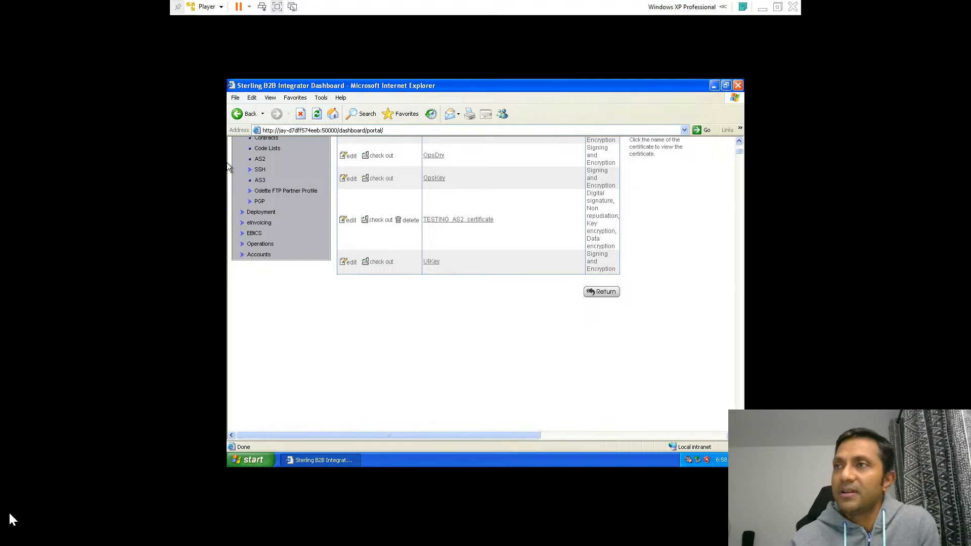
Start a new AS2 organization profile and choose to create a new identity
scroll(381, 396, "down", 3)
scroll(381, 397, "up", 5)
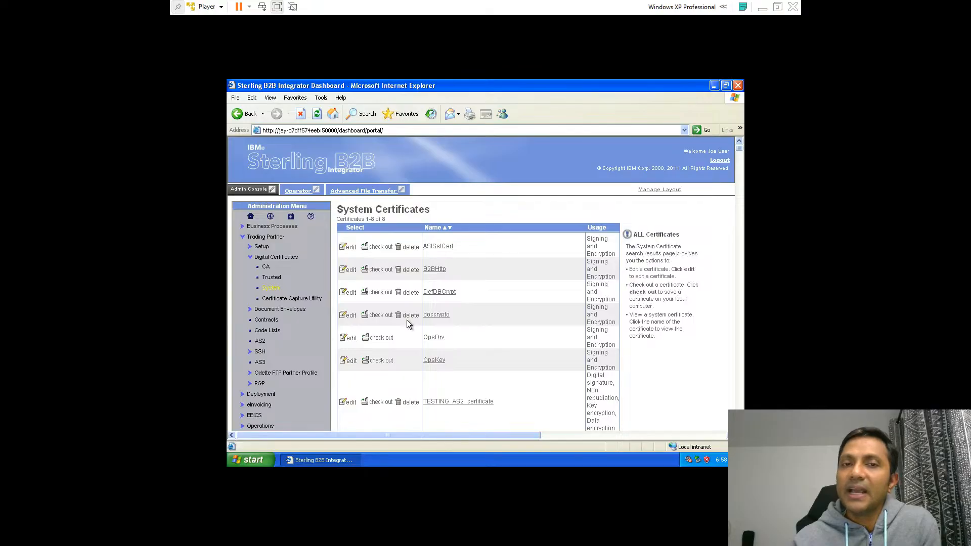
left_click(261, 342)
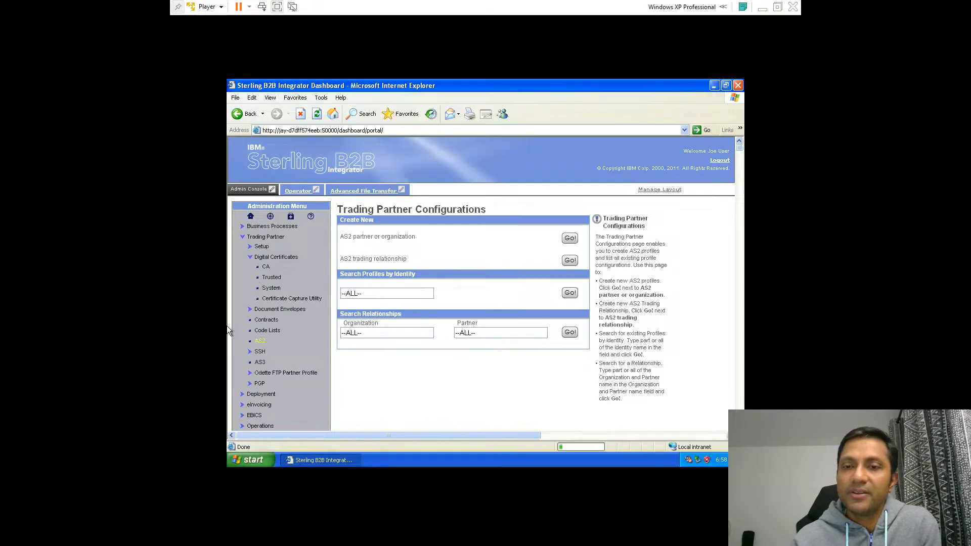
left_click(568, 241)
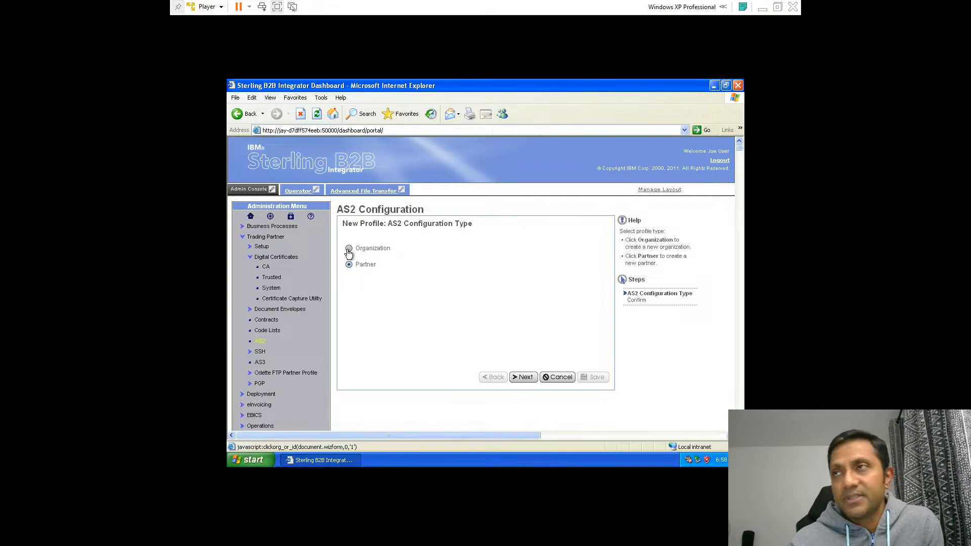
left_click(349, 249)
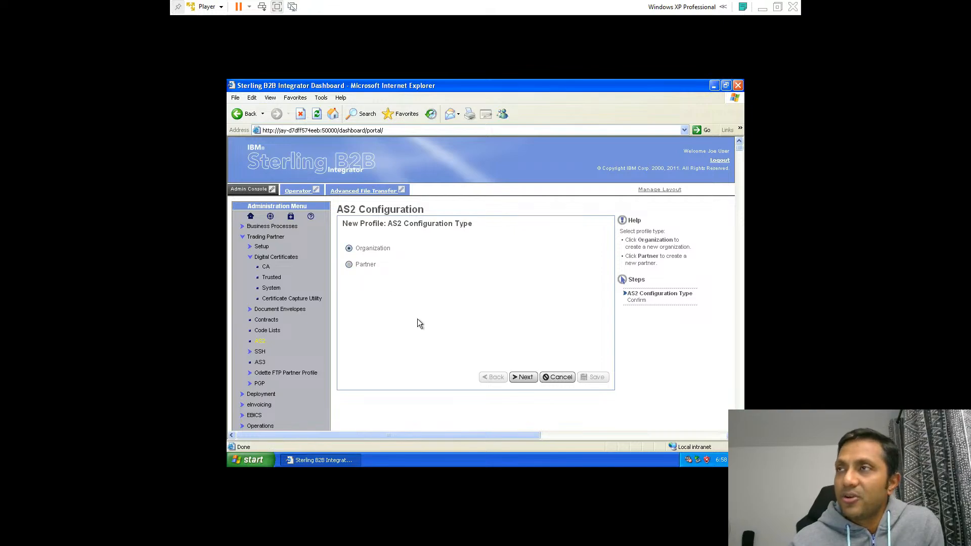
left_click(523, 378)
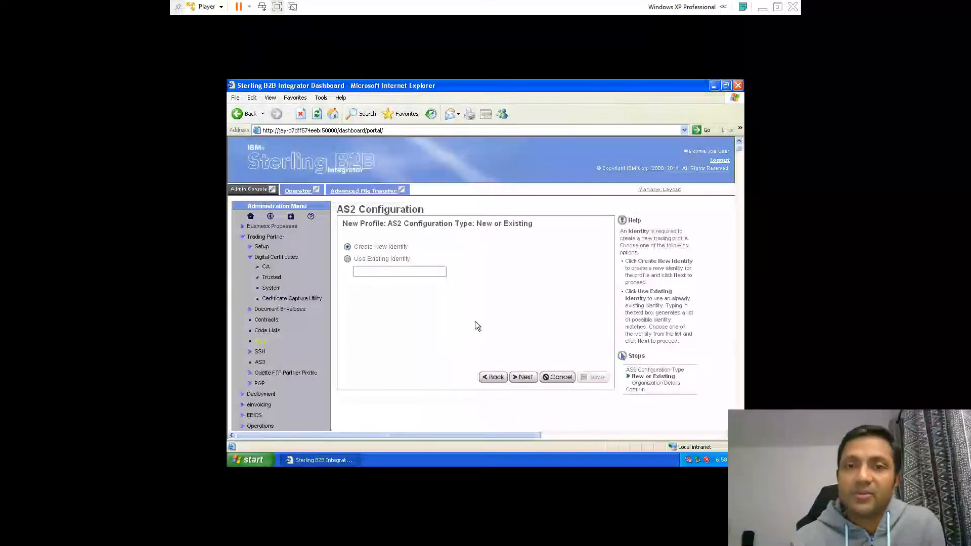
scroll(475, 320, "down", 3)
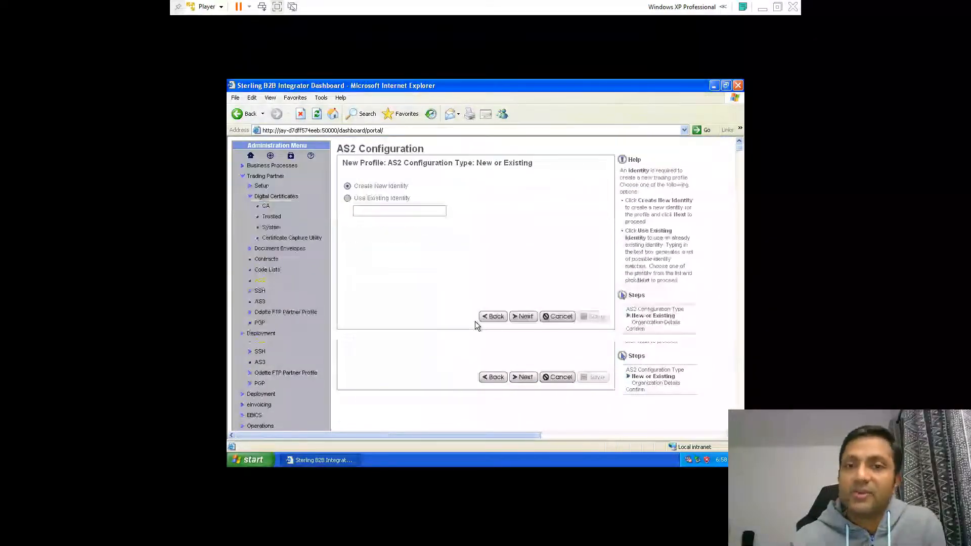
left_click(524, 317)
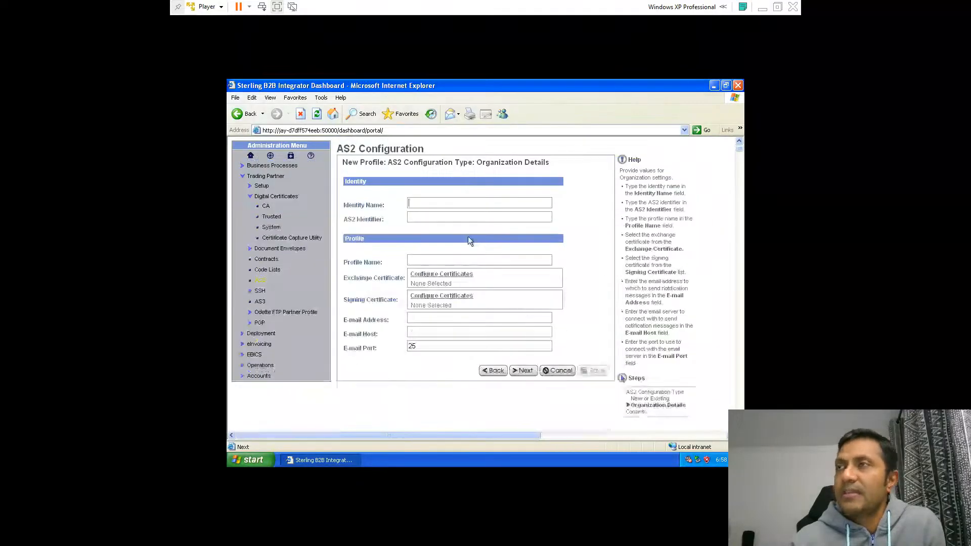
Set the identity name to TESTING_AS2_ORG
left_click(443, 204)
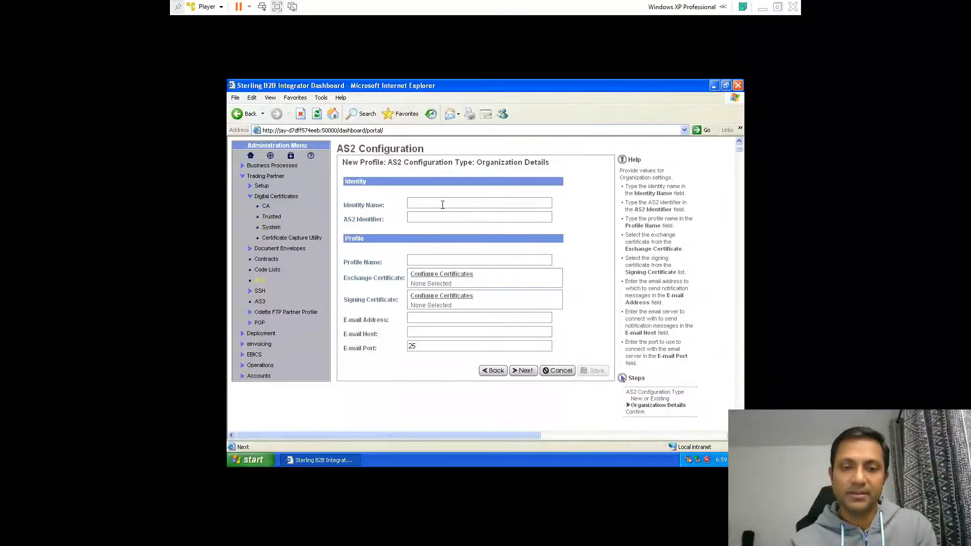
type("test")
key("BackSpace")
key("BackSpace")
key("BackSpace")
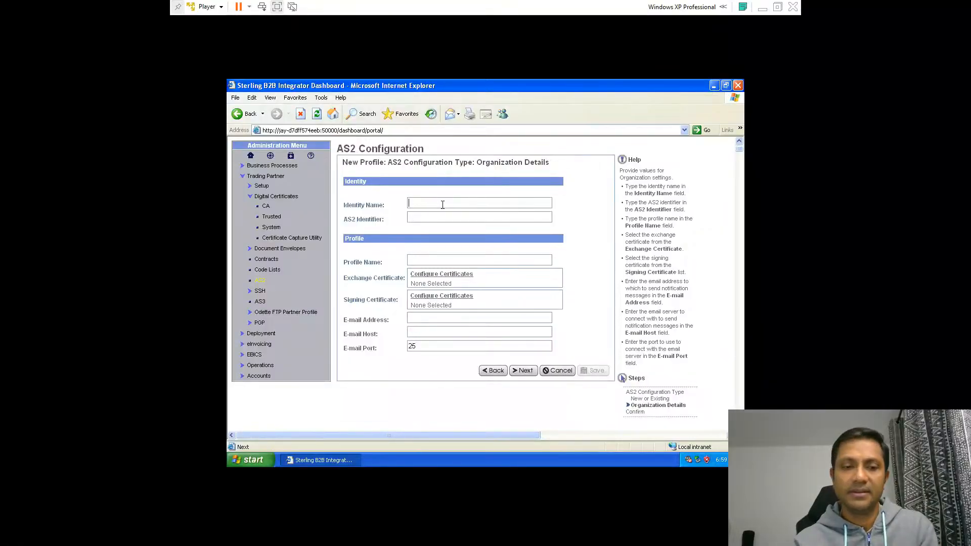
type("TESTING")
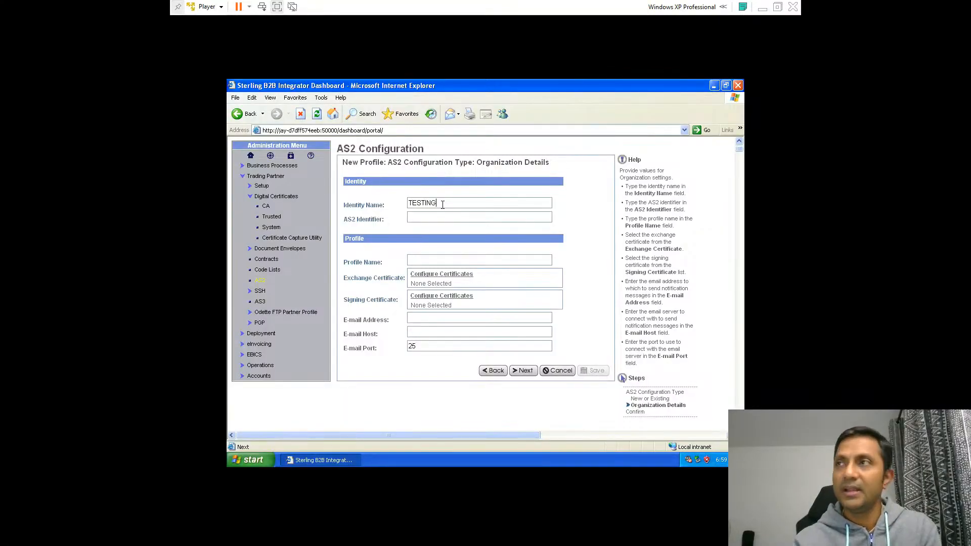
type("_AS2")
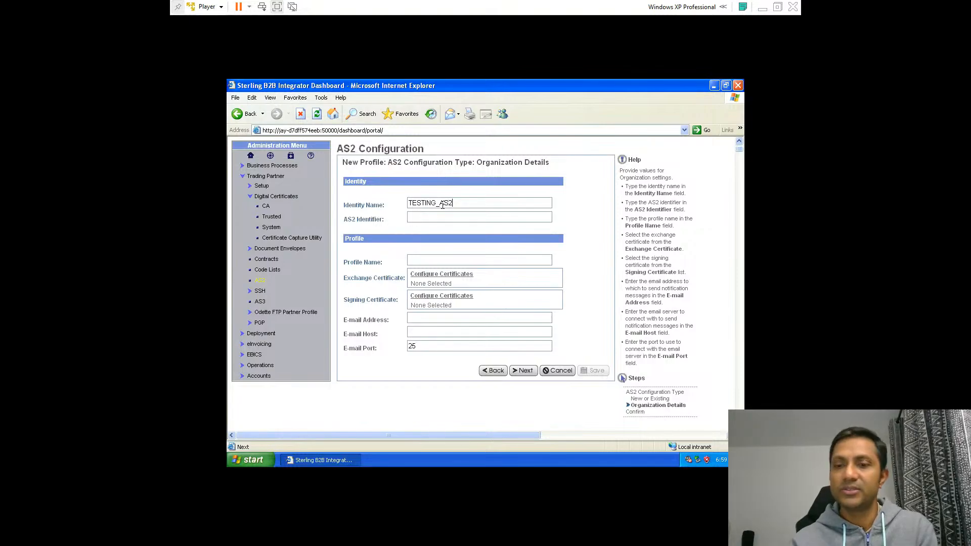
type("_ORG")
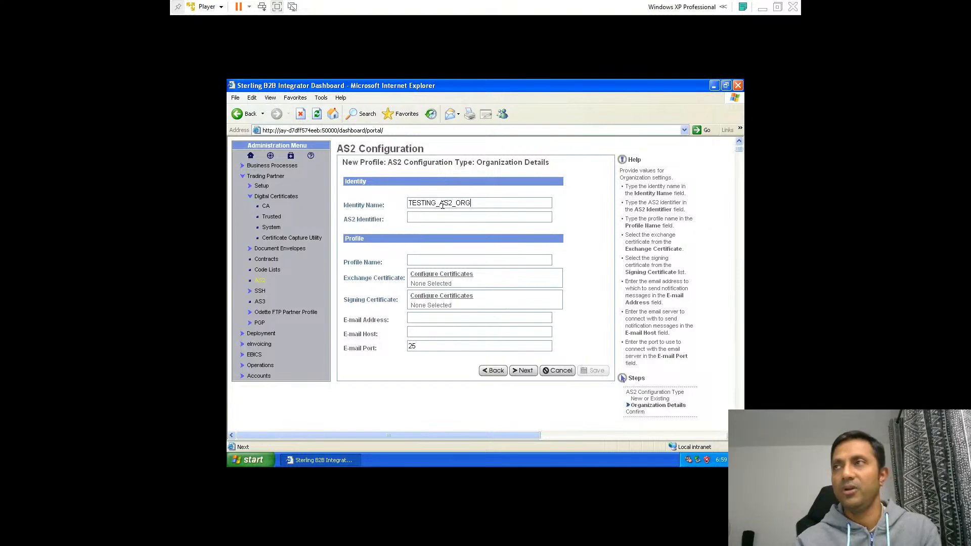
Set the AS2 identifier to TESTING_AS2_ORG_IDENTIFIER
left_click(429, 219)
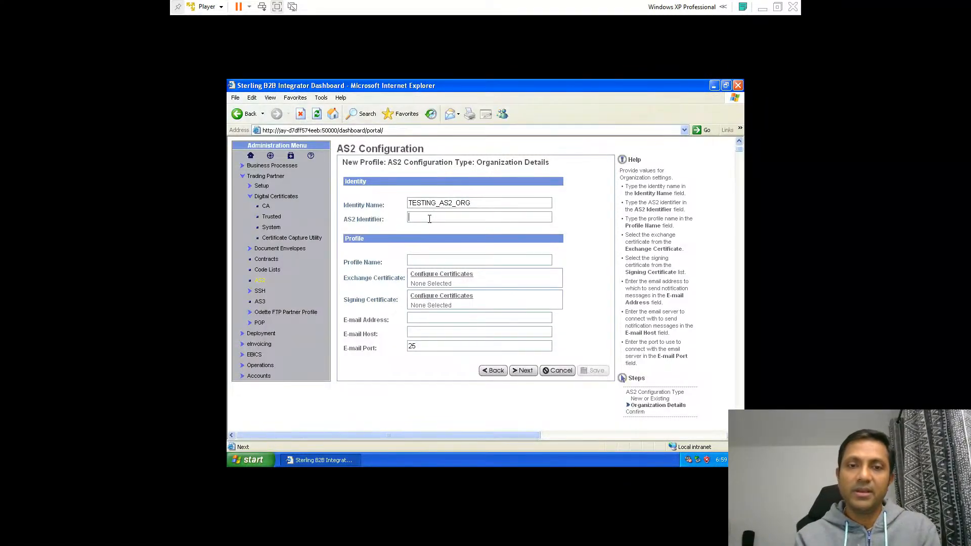
type("TESTING_")
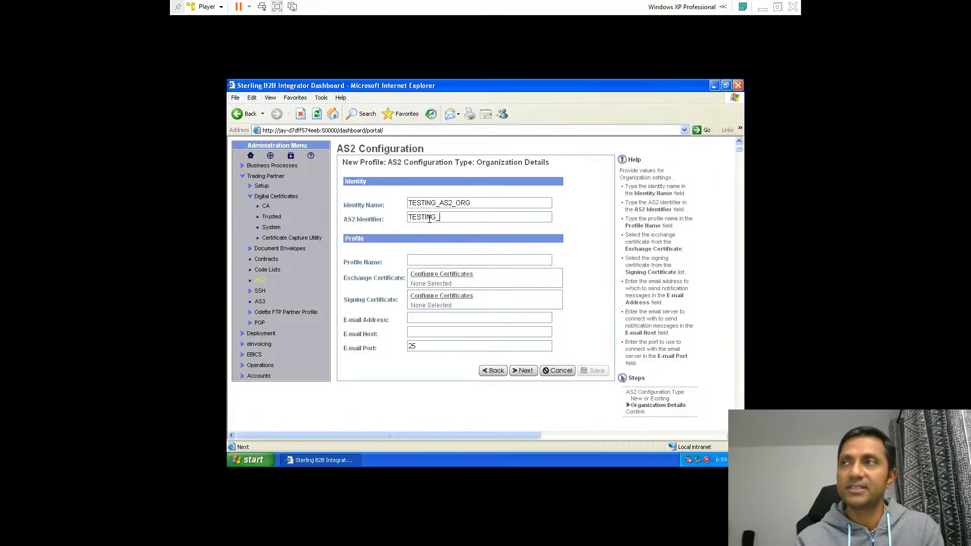
type("AS2")
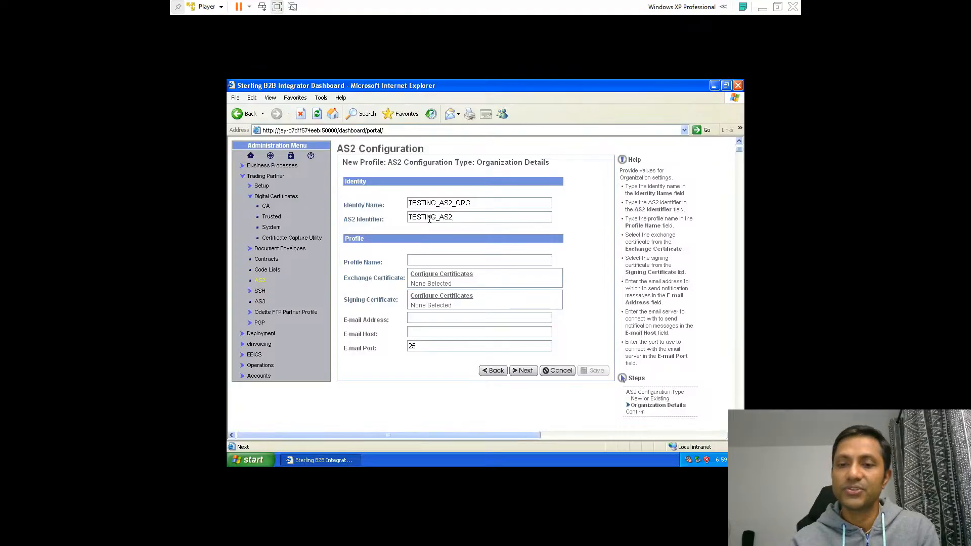
type("_ORG")
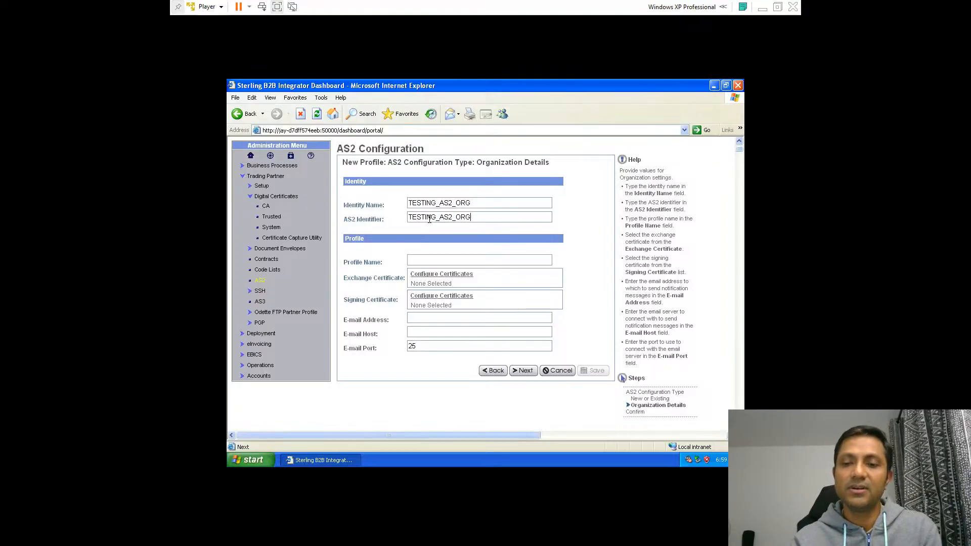
type("_IDENTIFIER")
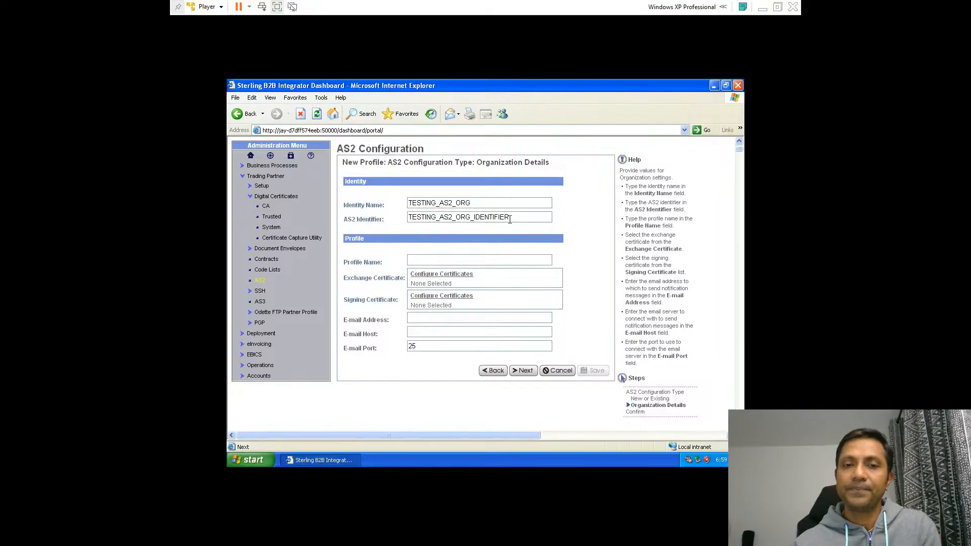
Set the profile name to TESTING_AS2_ORG
left_click(453, 259)
type("TESTING_")
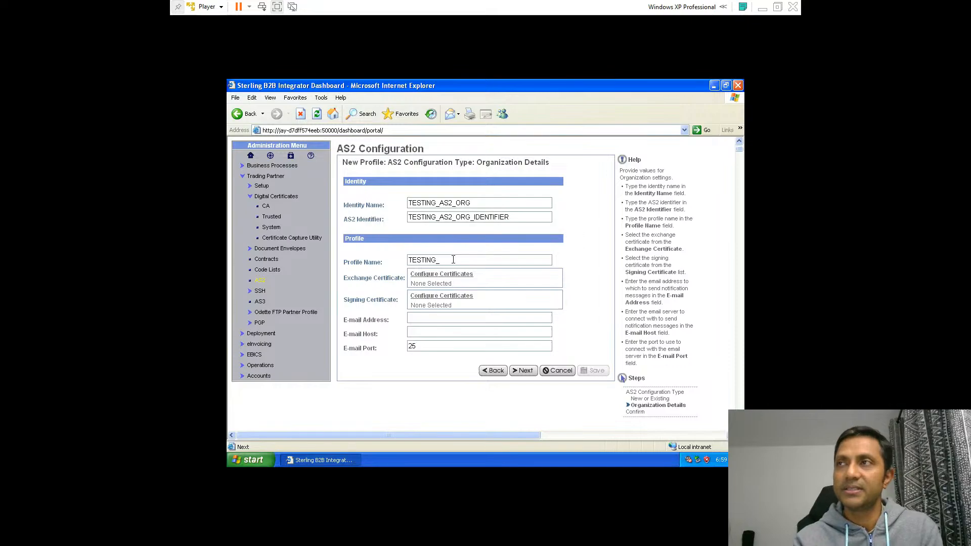
type("AS2")
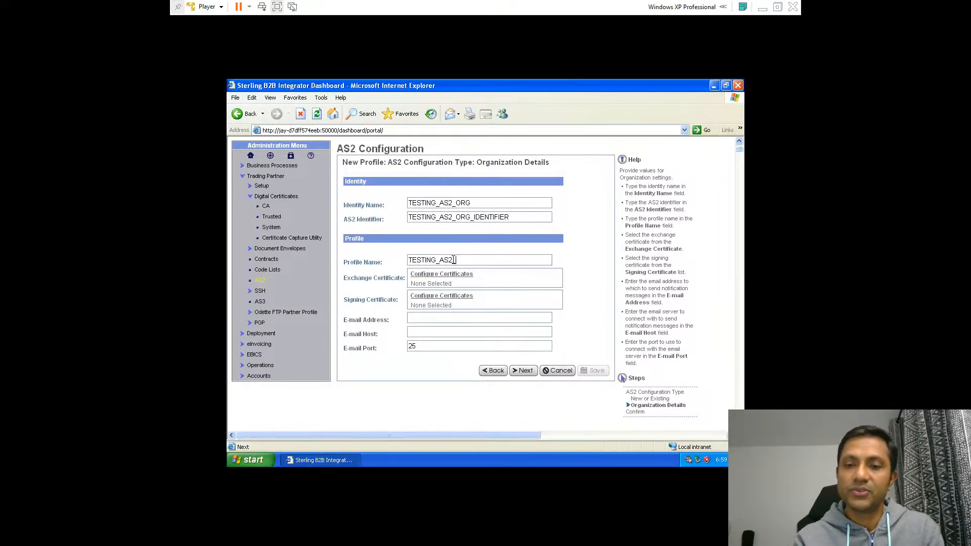
type("_ORG")
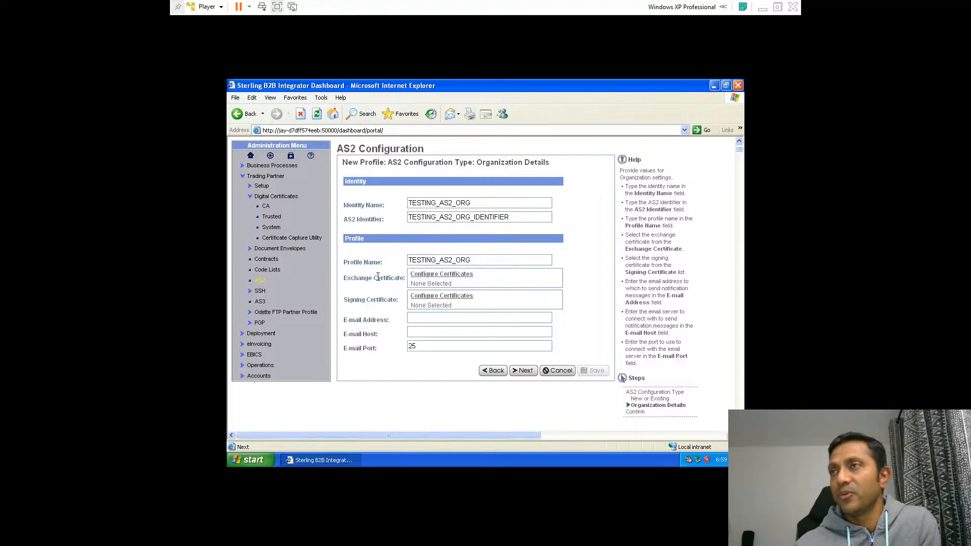
Assign TESTING_AS2_certificate as the profile's exchange certificate and save it
left_click(429, 275)
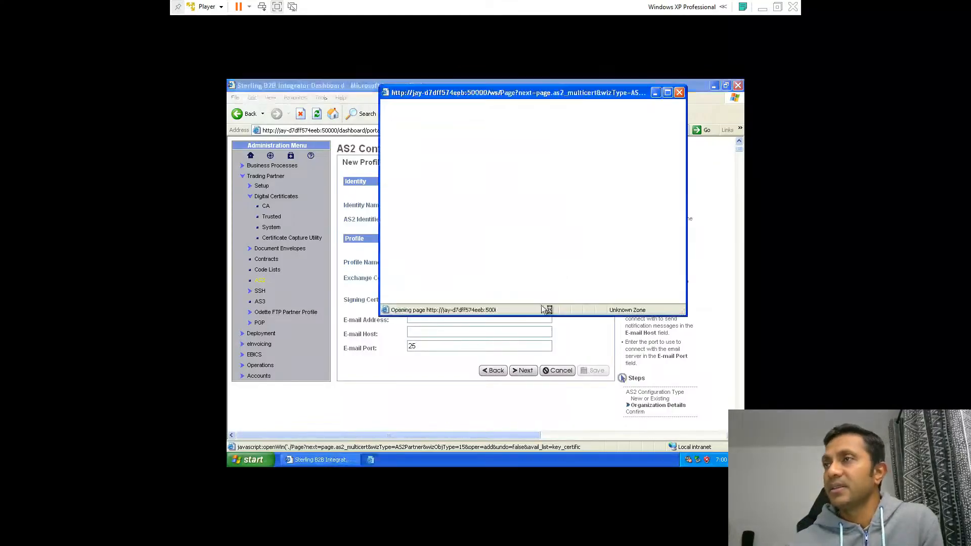
left_click(444, 215)
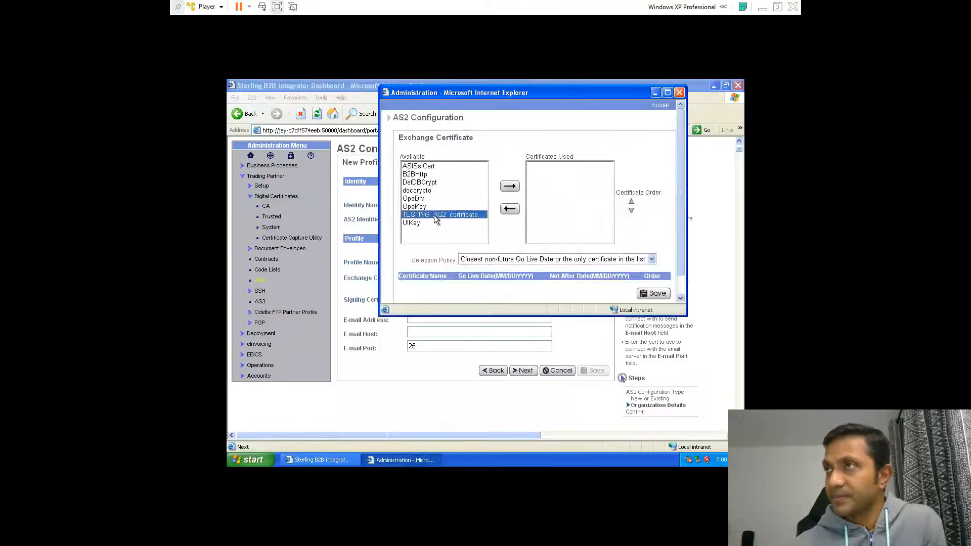
left_click(508, 186)
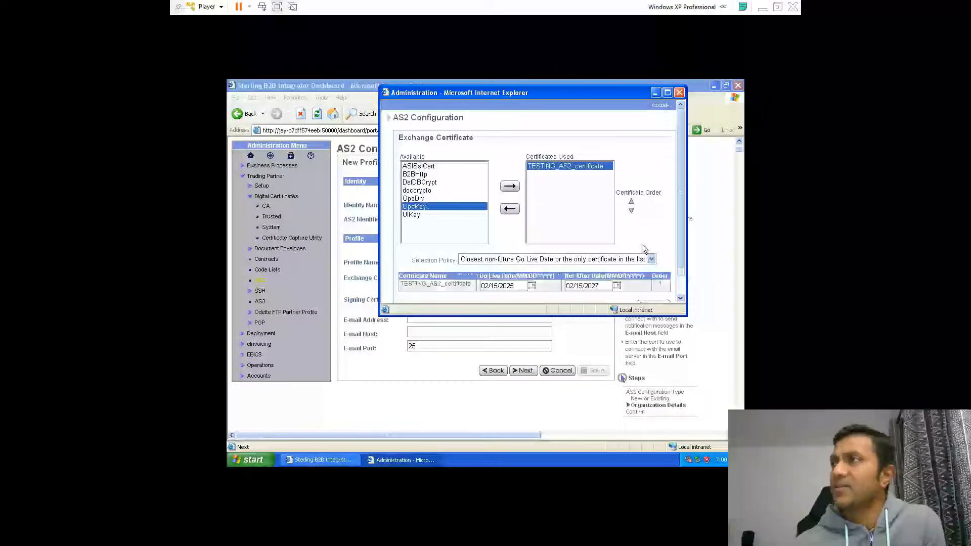
scroll(641, 244, "down", 2)
left_click(650, 270)
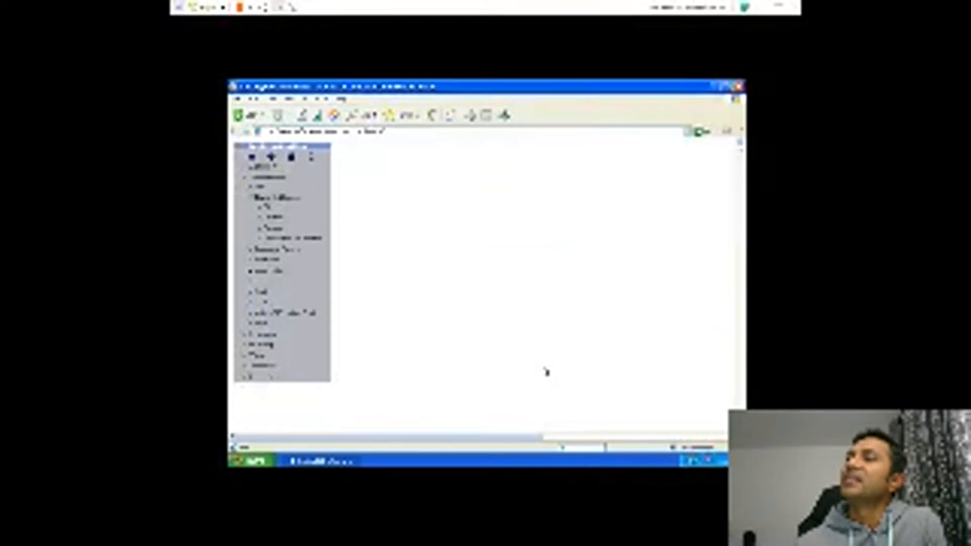
Assign TESTING_AS2_certificate as the profile's signing certificate and save it
scroll(544, 370, "down", 5)
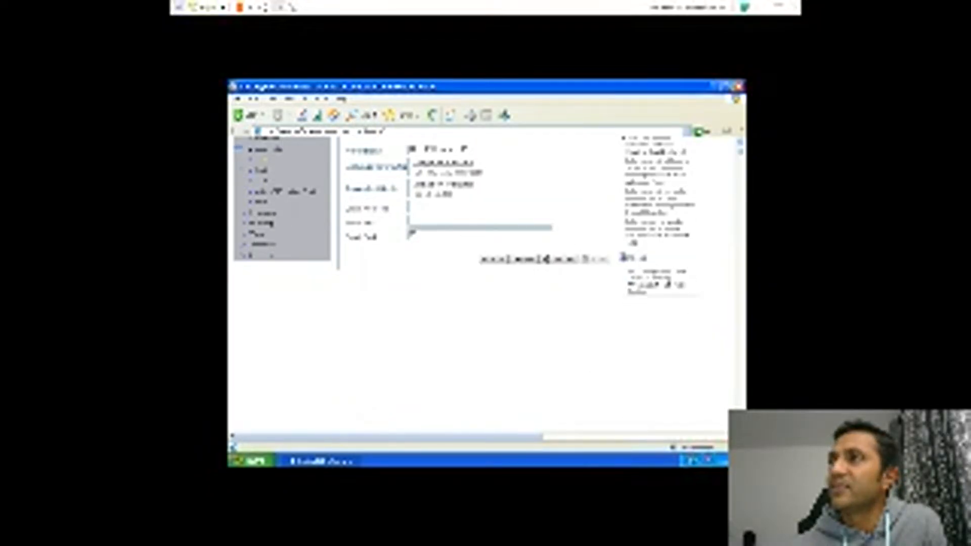
left_click(426, 187)
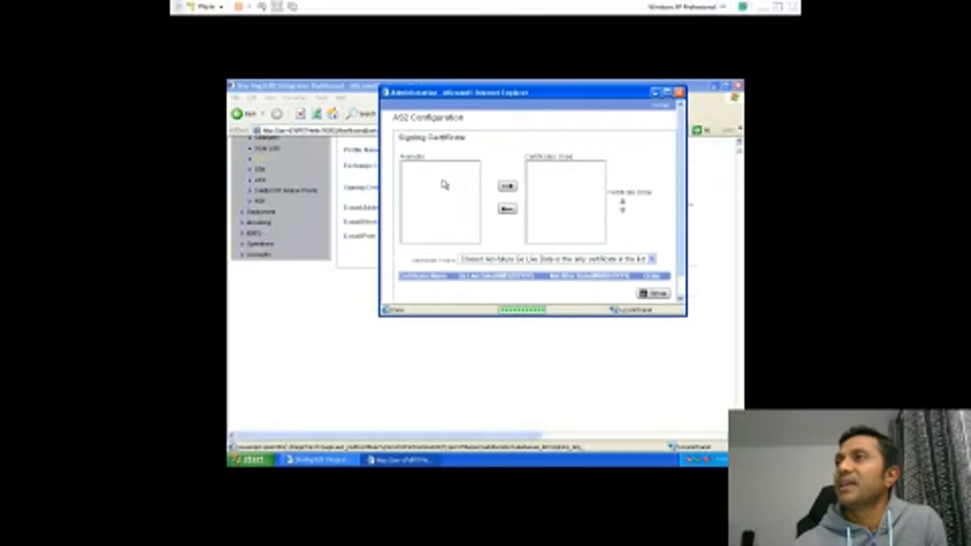
left_click(436, 215)
left_click(509, 186)
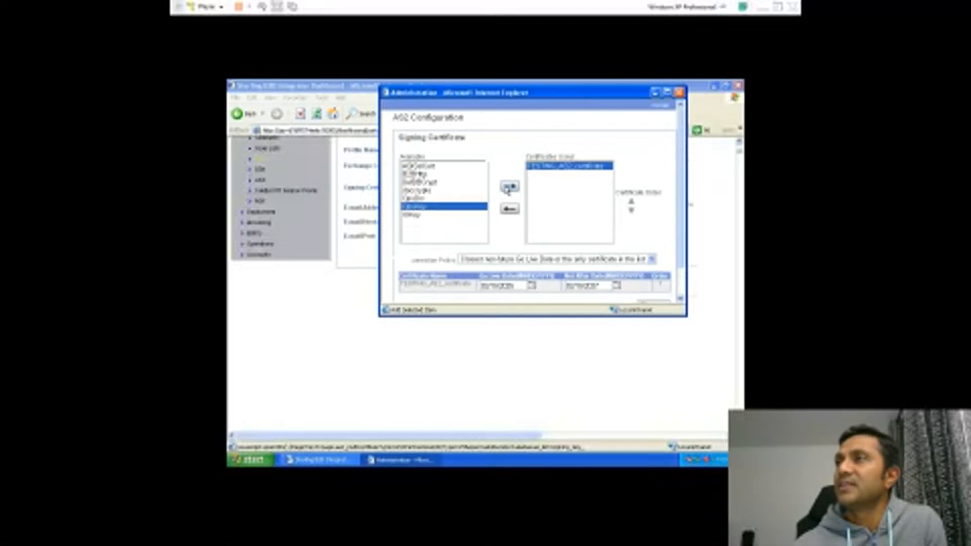
scroll(624, 253, "down", 1)
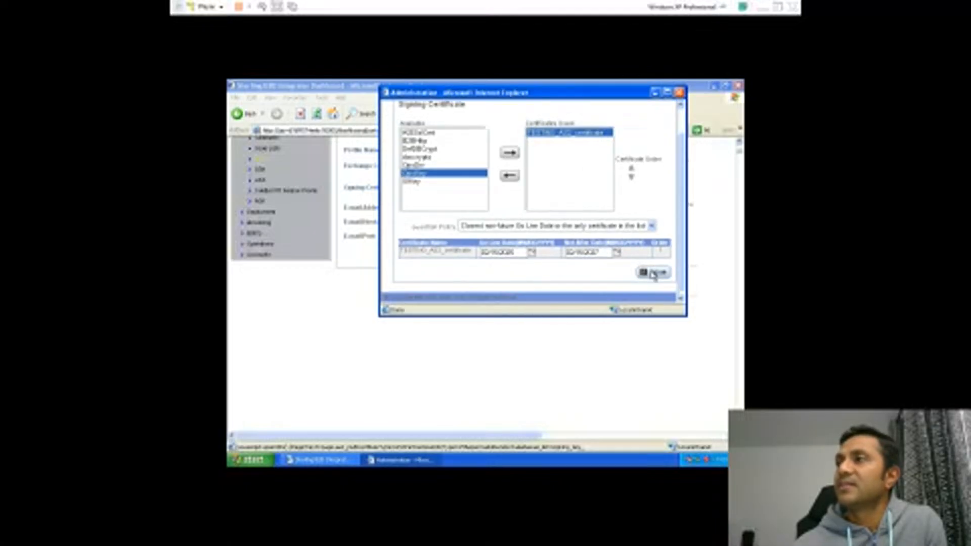
left_click(653, 275)
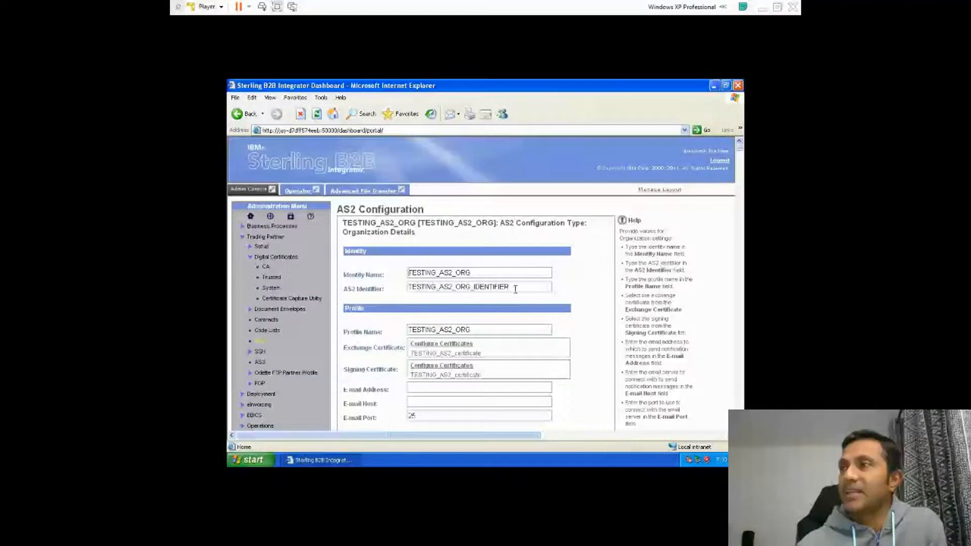
left_click_drag(515, 288, 400, 311)
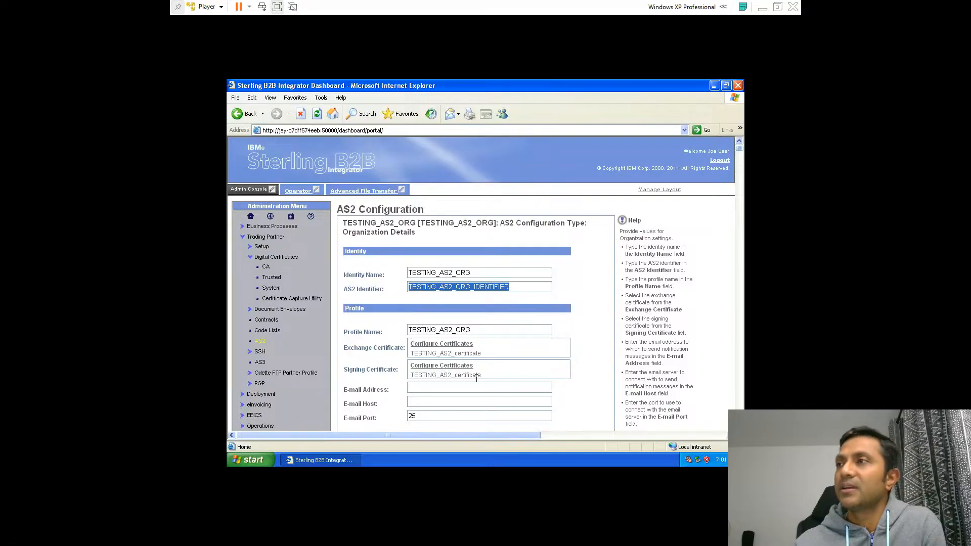
left_click(598, 387)
right_click(598, 387)
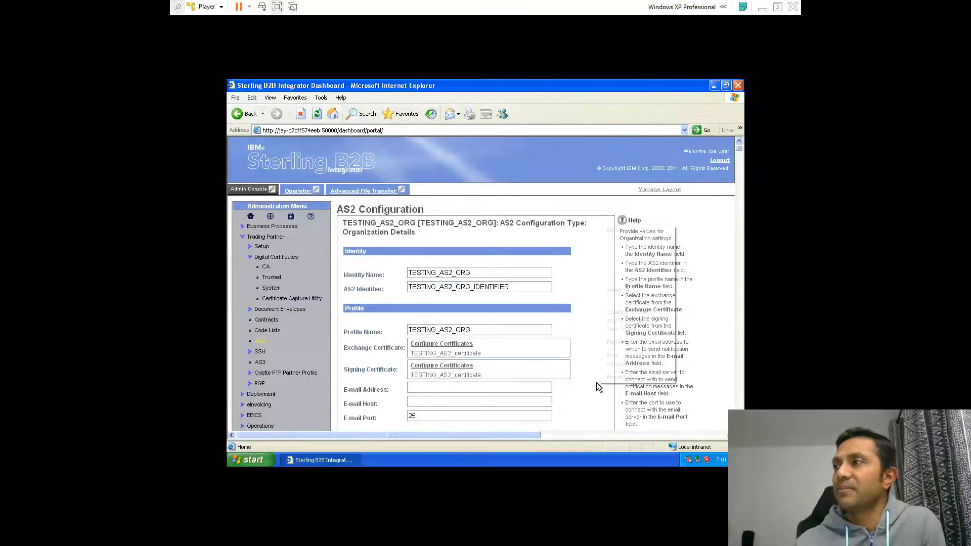
left_click(587, 382)
Review and finish the new AS2 organization profile, then return to Trading Partner Configurations
scroll(587, 377, "down", 5)
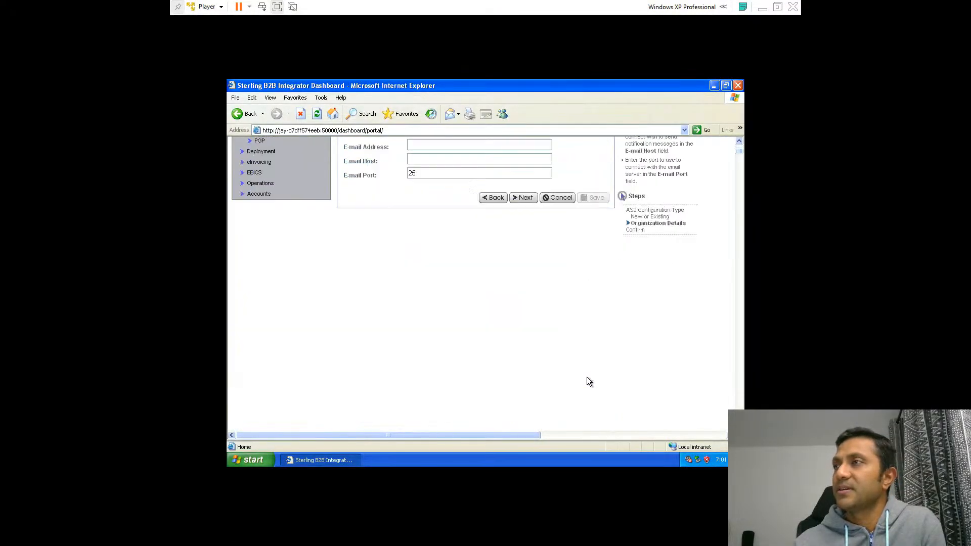
left_click(524, 198)
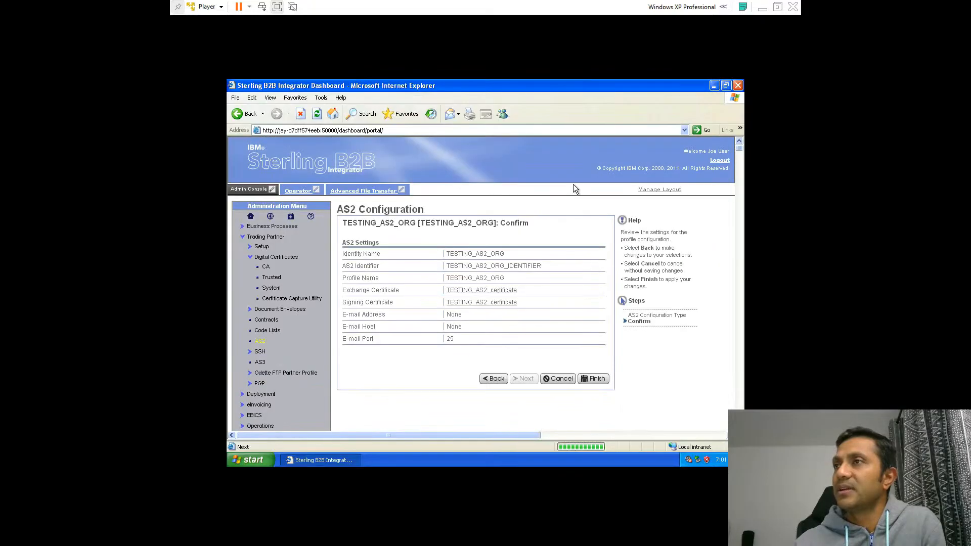
left_click(588, 381)
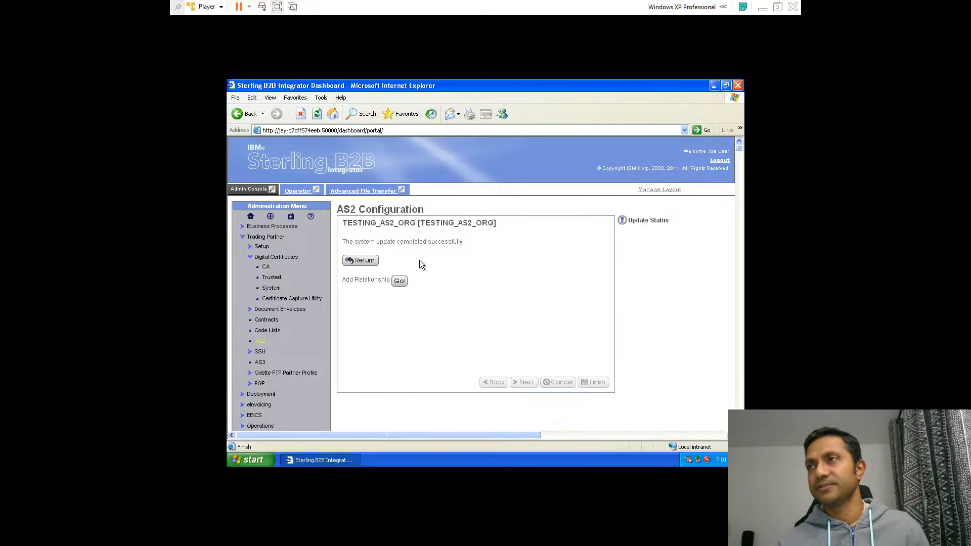
left_click(366, 263)
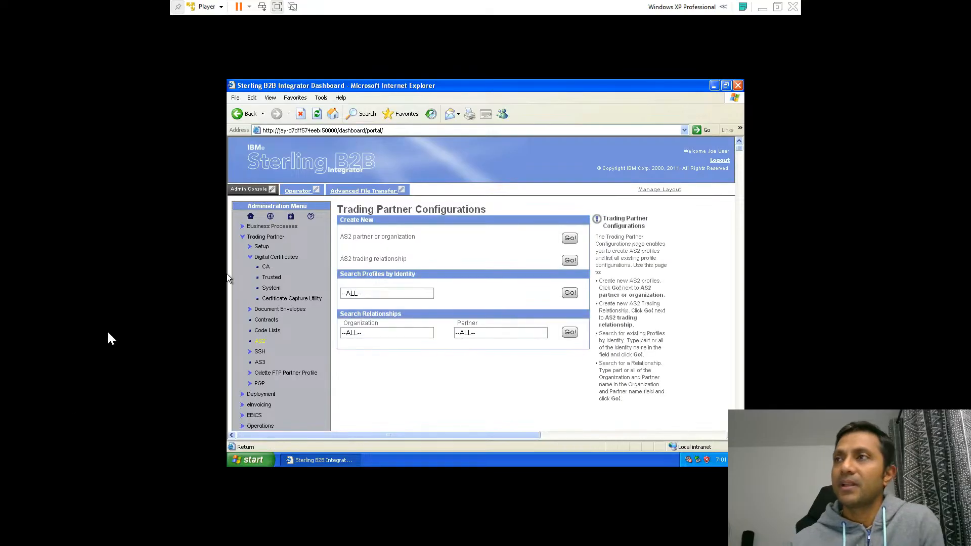
Search the AS2 profiles and list the existing trusted digital certificates
left_click(569, 294)
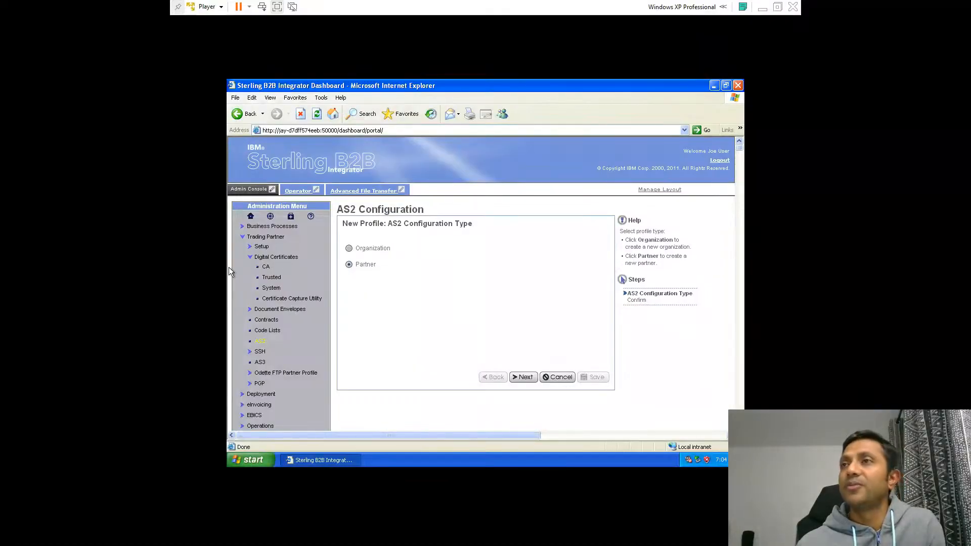
left_click(271, 278)
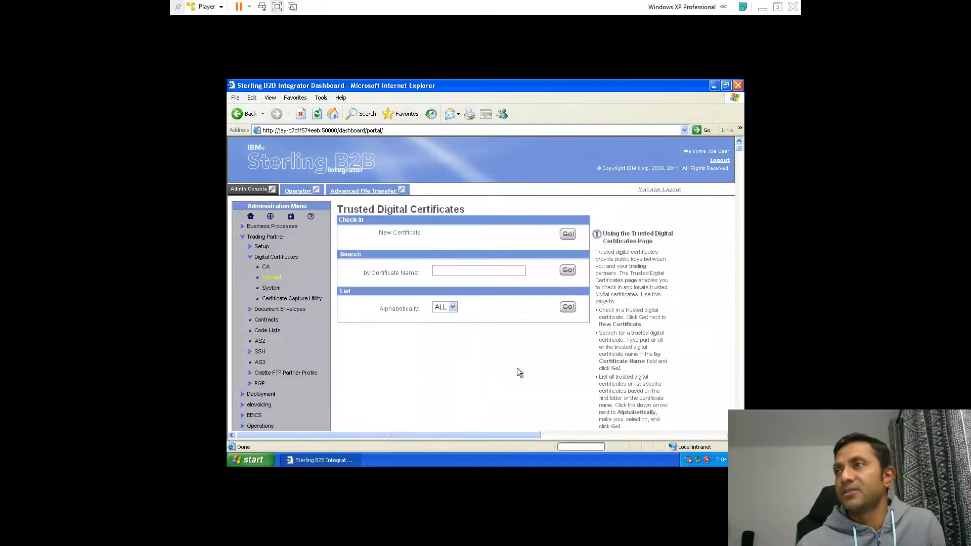
left_click(567, 306)
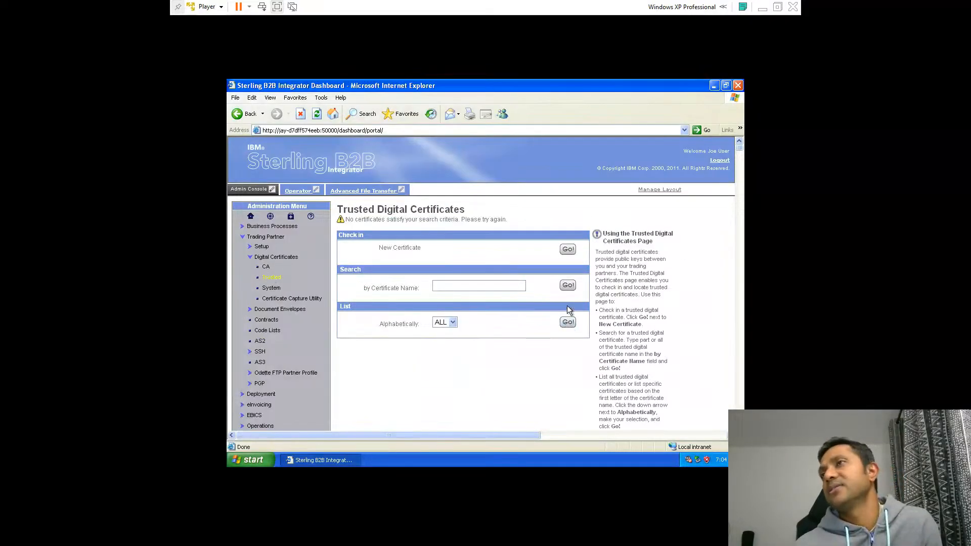
left_click(564, 282)
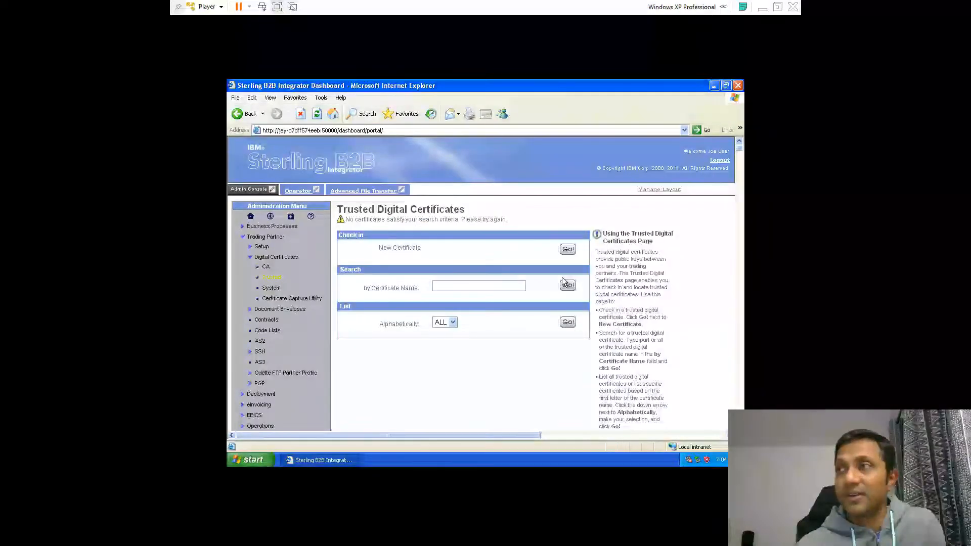
Check in the TESTING_AS2_certificate.cer file from the desktop as a new trusted certificate
left_click(567, 248)
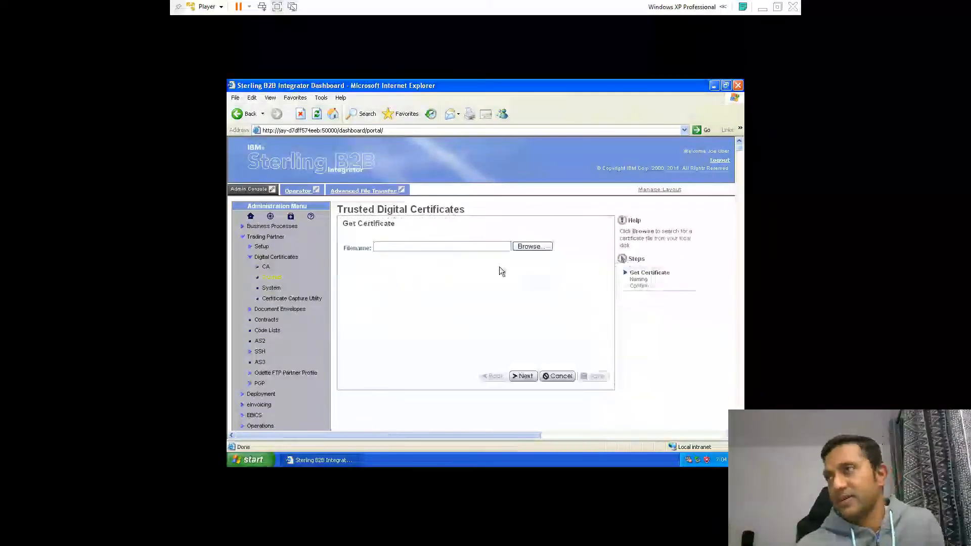
left_click(529, 246)
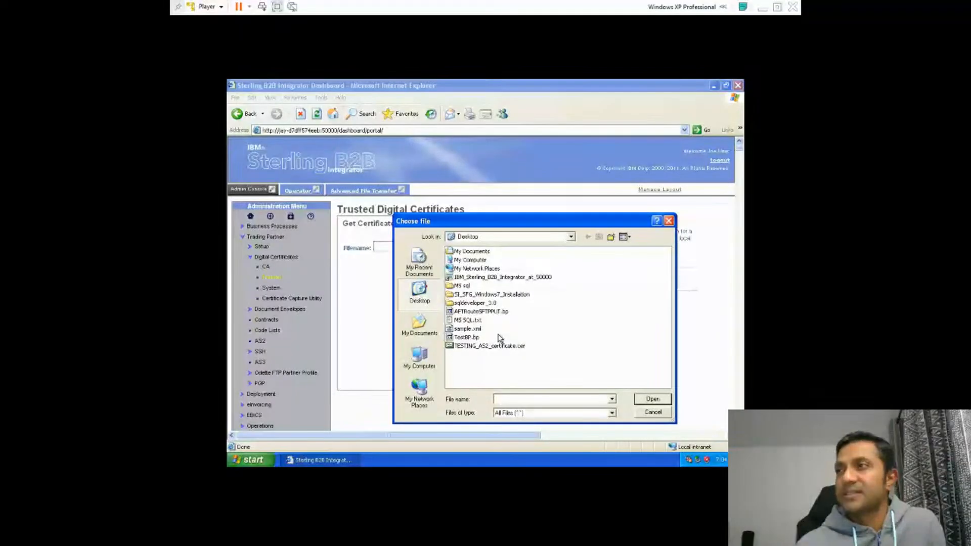
double_click(487, 346)
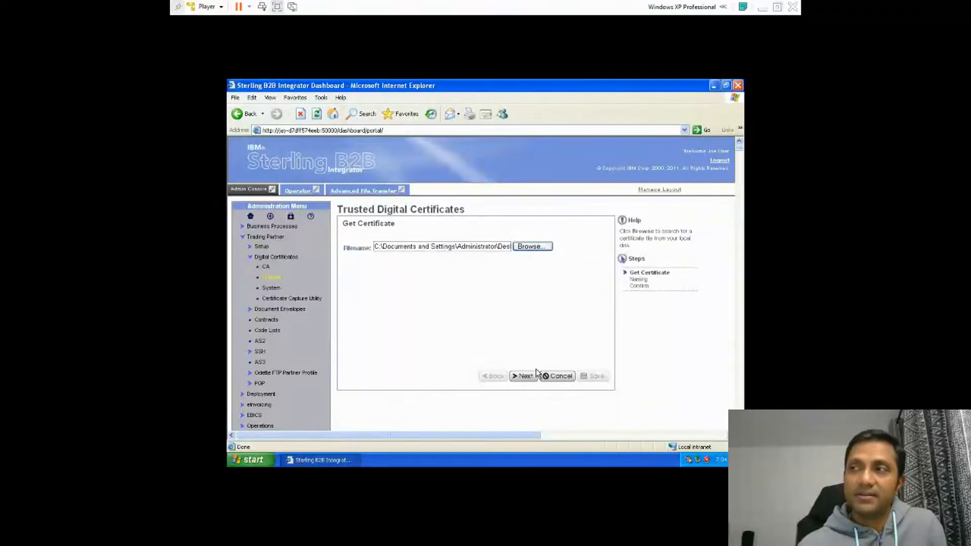
left_click(529, 377)
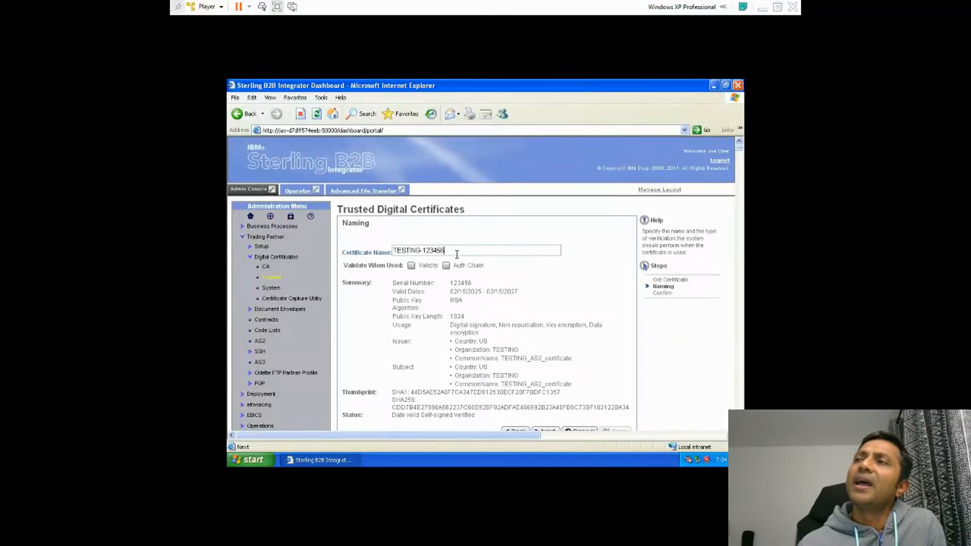
Name the trusted certificate ANY_COMPANY-123456
left_click_drag(457, 254, 316, 241)
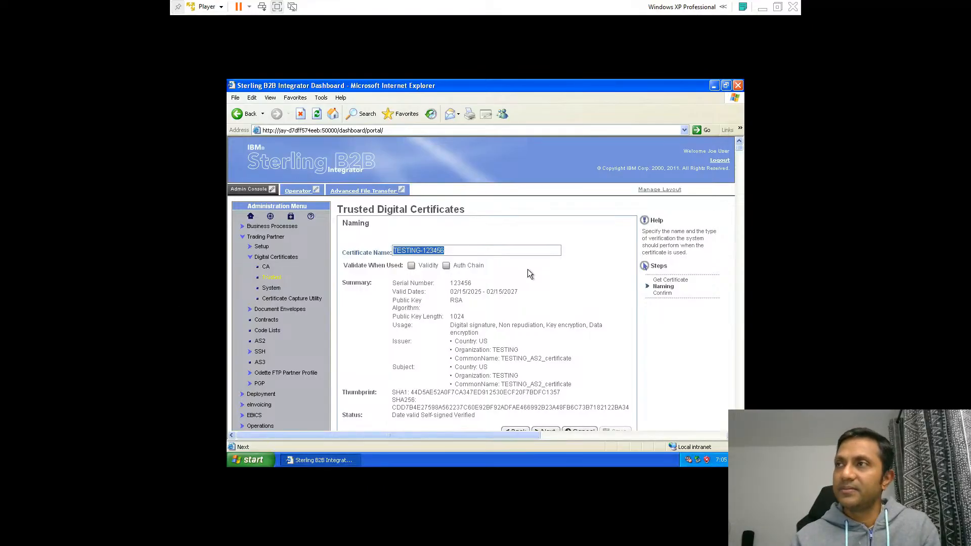
left_click(502, 253)
key("BackSpace")
key("BackSpace")
key("BackSpace")
key("BackSpace")
key("BackSpace")
key("BackSpace")
key("BackSpace")
key("BackSpace")
key("BackSpace")
key("BackSpace")
key("BackSpace")
key("BackSpace")
key("BackSpace")
key("BackSpace")
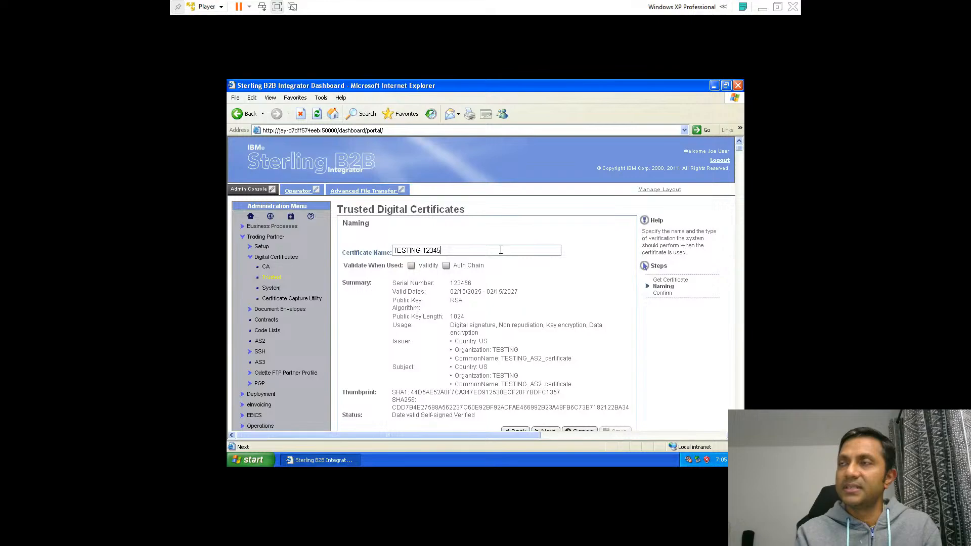
type("SOME")
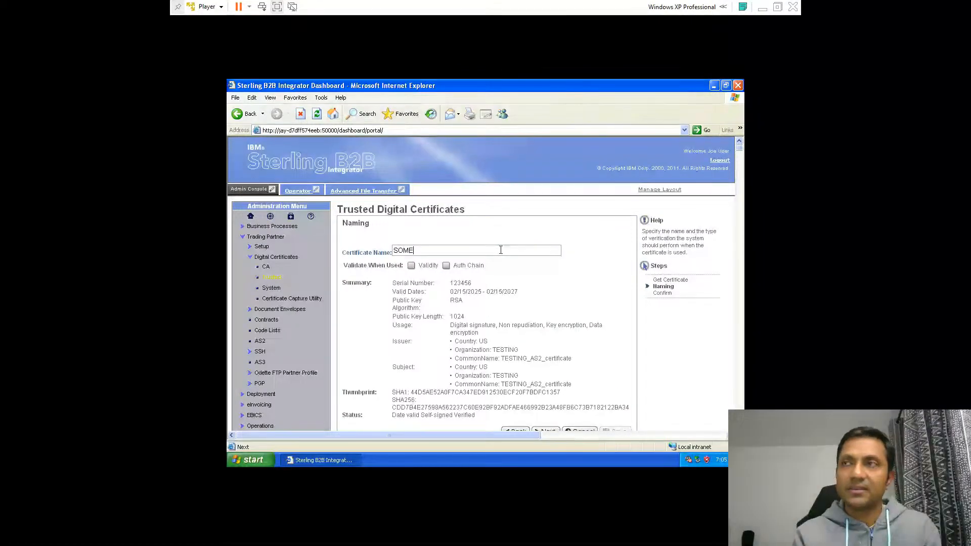
key("BackSpace")
key("BackSpace")
key("BackSpace")
key("BackSpace")
type("A")
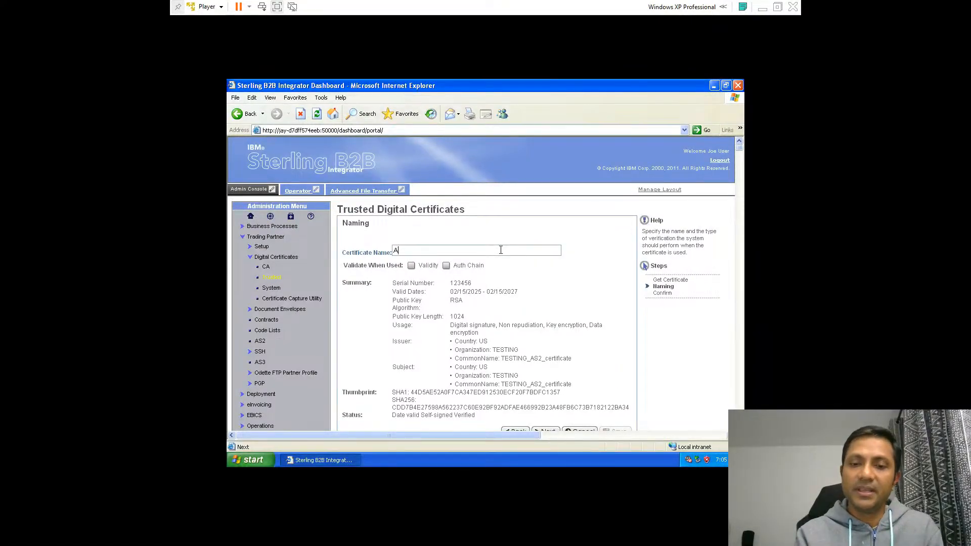
type("NY_COMOANY")
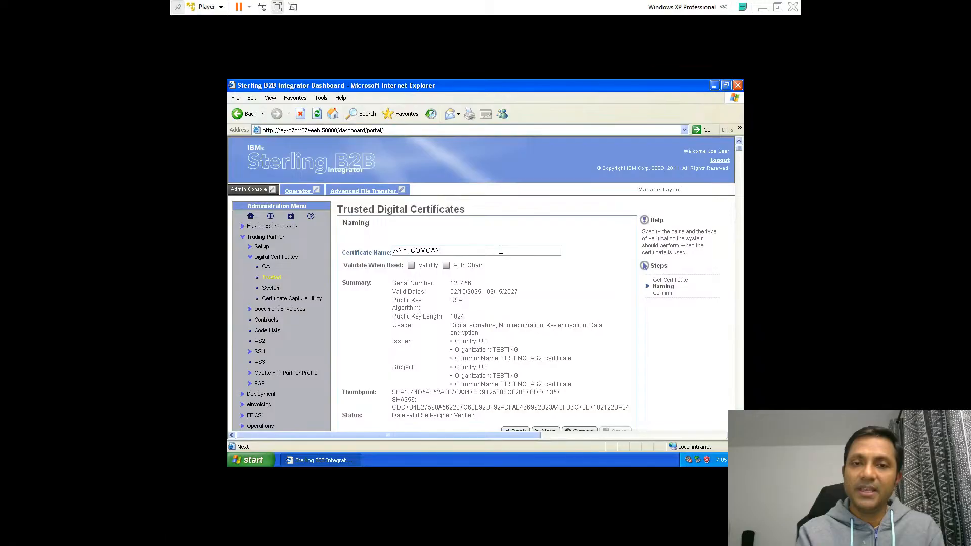
key("BackSpace")
key("BackSpace")
key("BackSpace")
key("BackSpace")
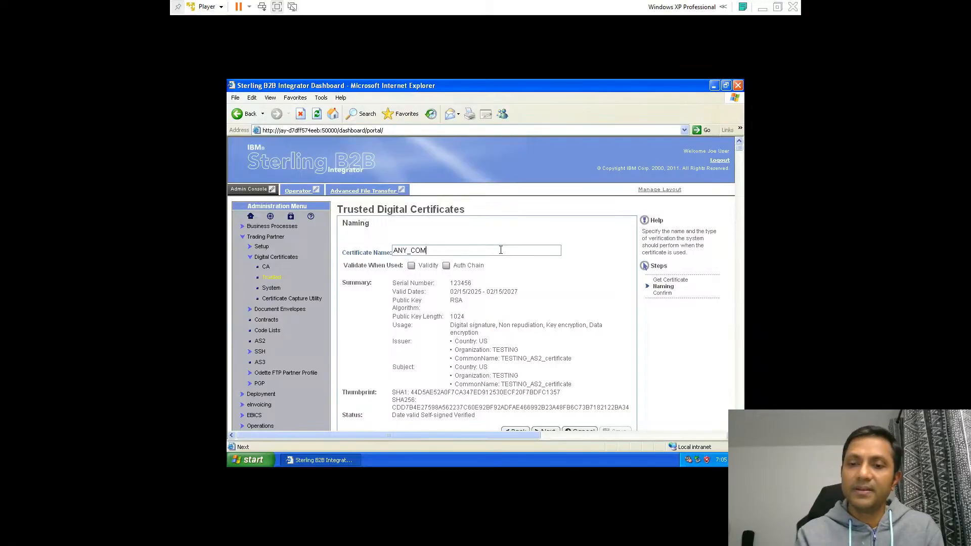
type("PANY_")
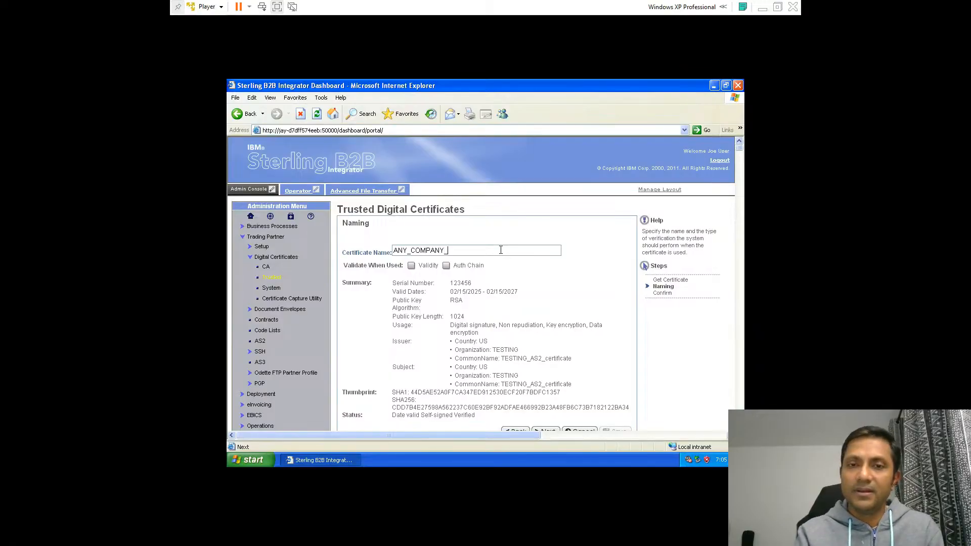
key("BackSpace")
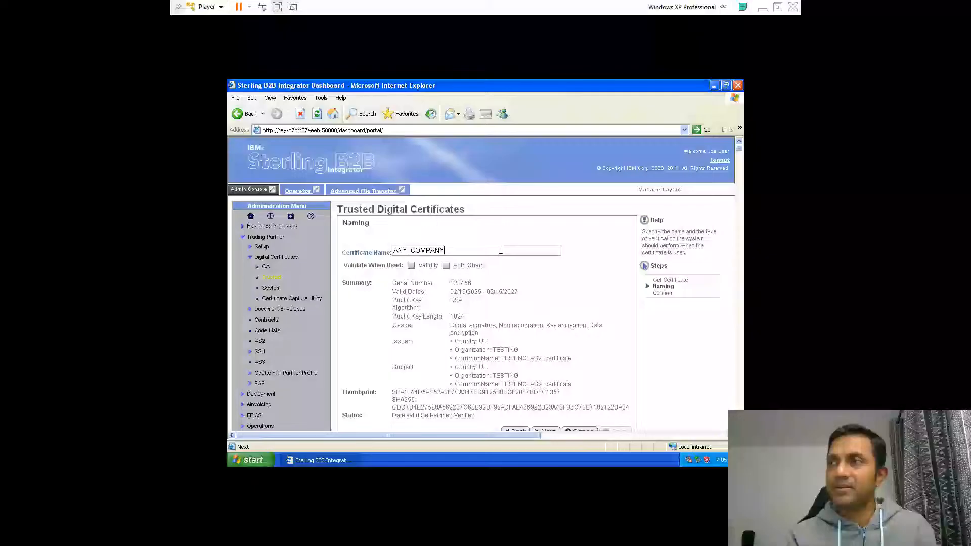
type("-123456")
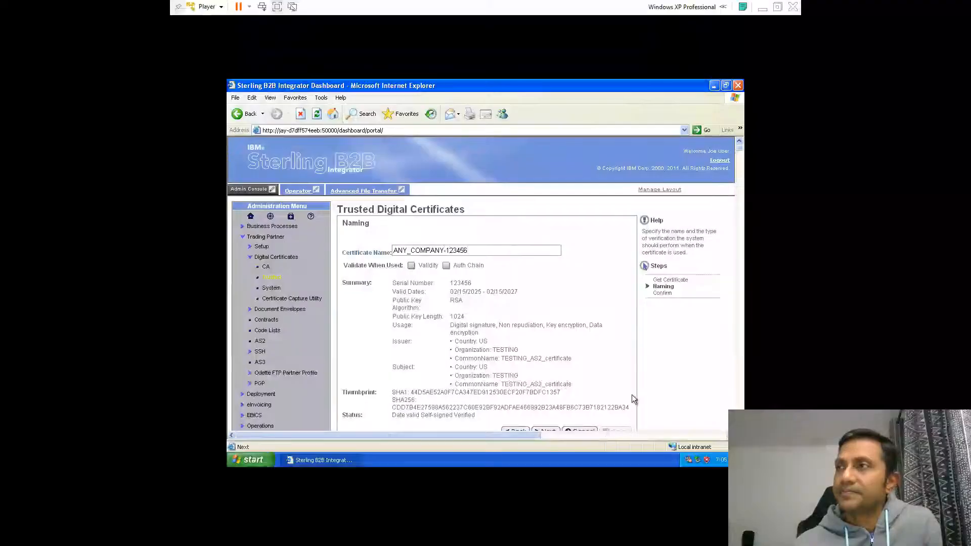
Confirm and finish checking in the trusted certificate
scroll(632, 395, "down", 1)
scroll(551, 334, "down", 1)
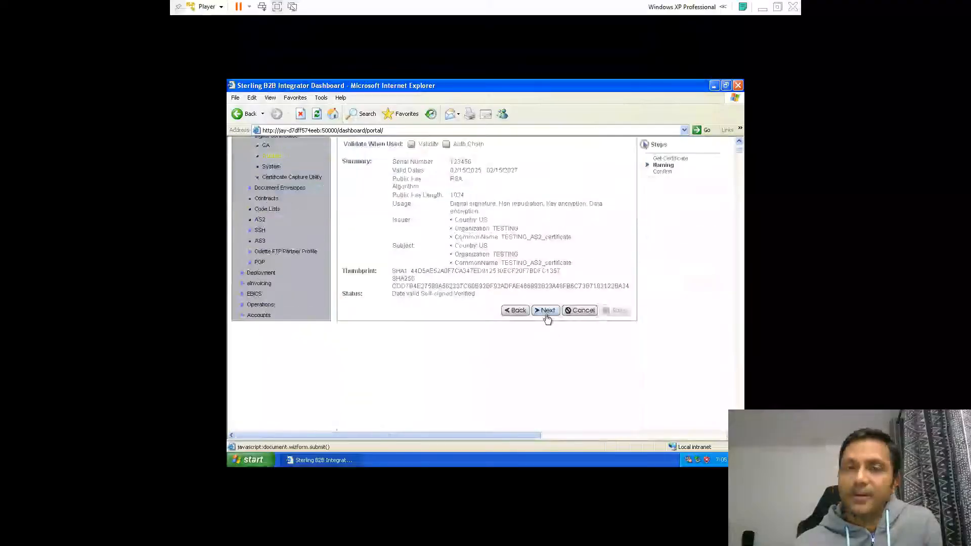
left_click(546, 315)
scroll(569, 372, "down", 5)
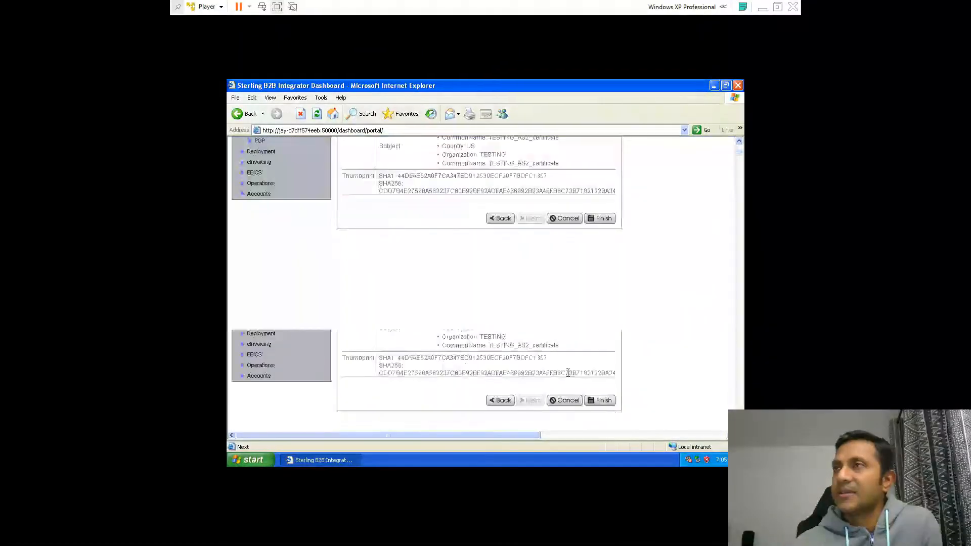
left_click(605, 220)
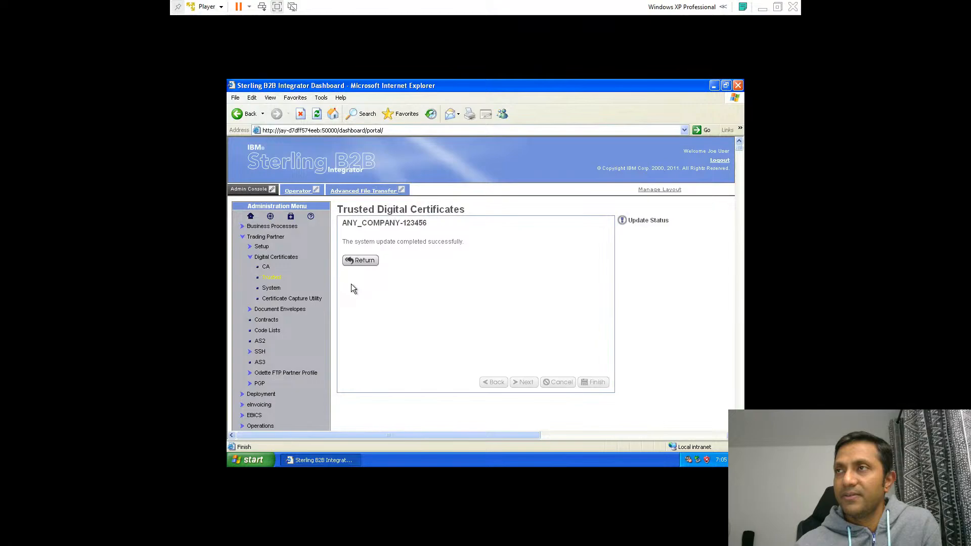
Return to the trusted certificates page and list all trusted certificates alphabetically
left_click(353, 262)
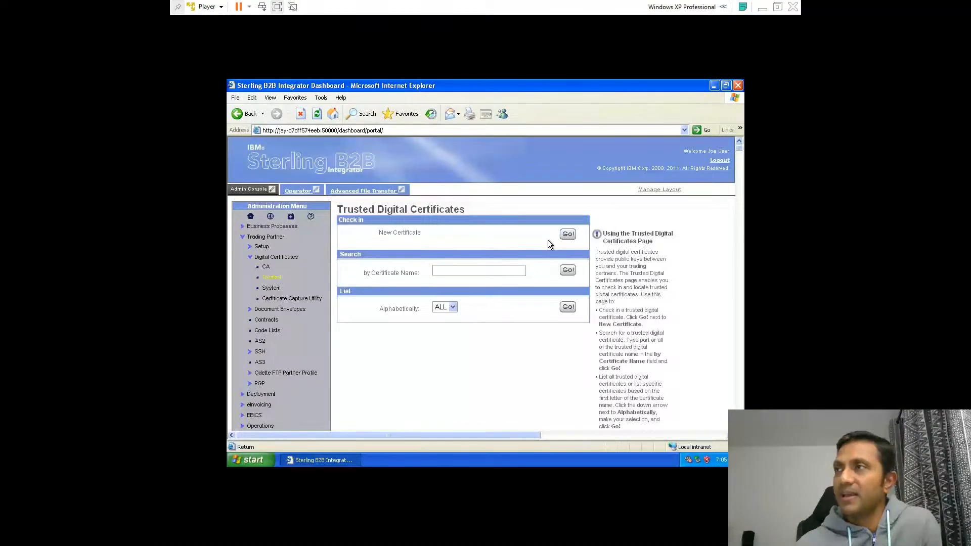
left_click(568, 270)
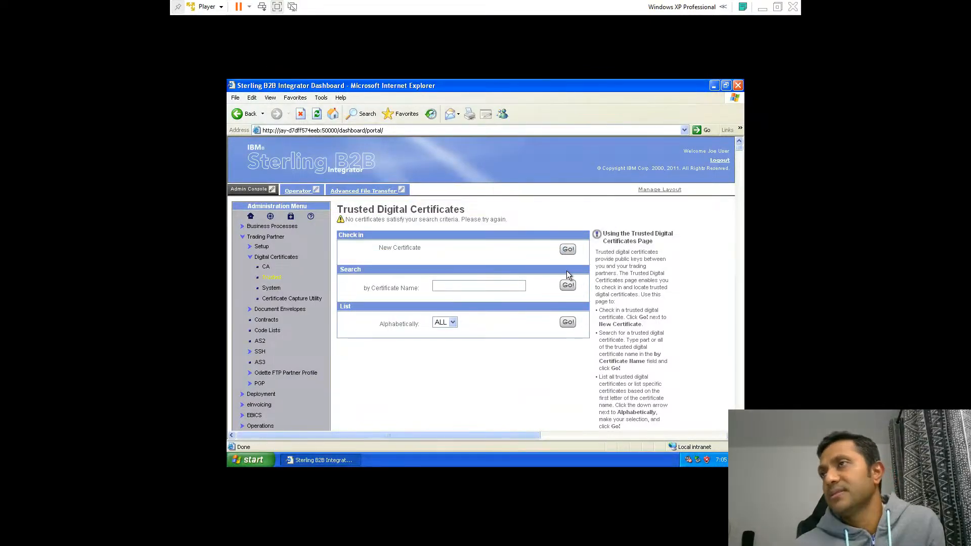
left_click(568, 322)
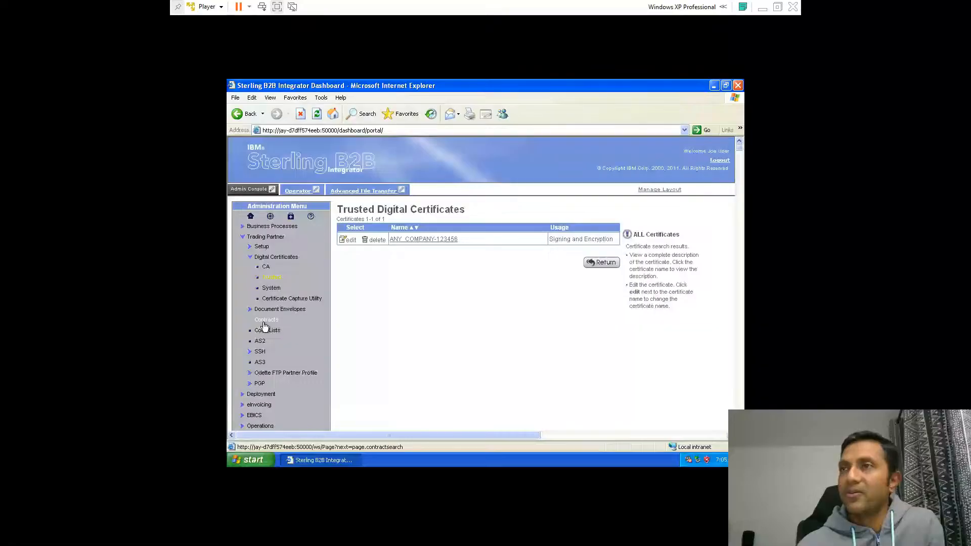
Start a new AS2 partner profile with a new identity
left_click(261, 343)
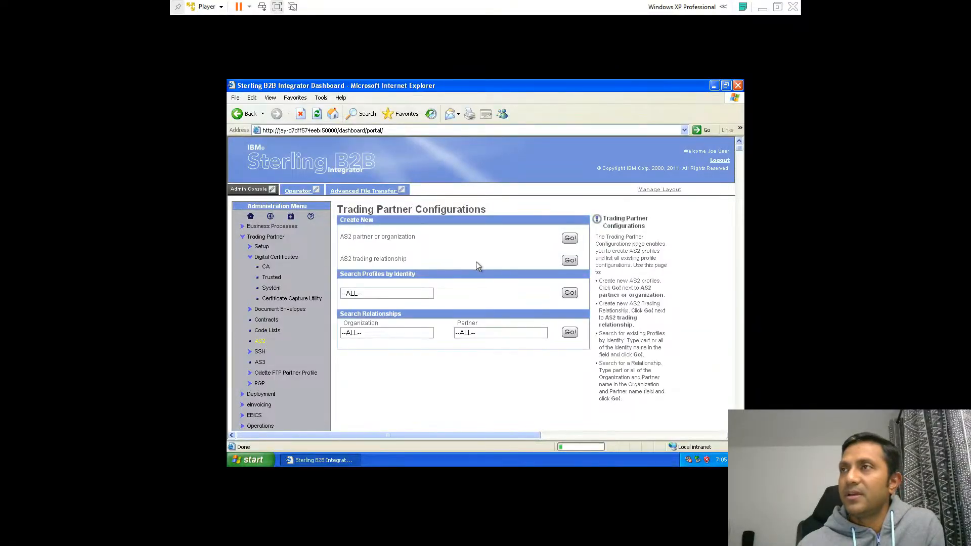
left_click(569, 240)
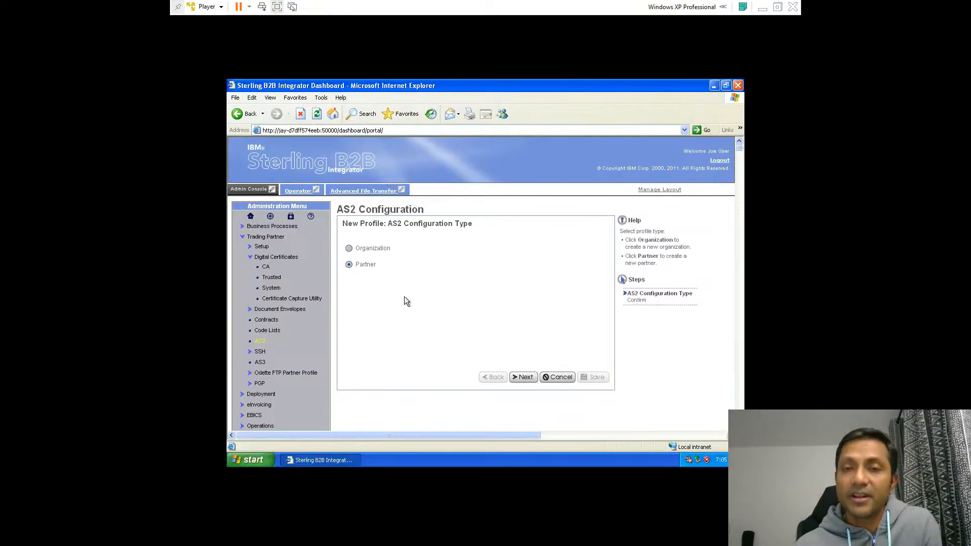
left_click(521, 377)
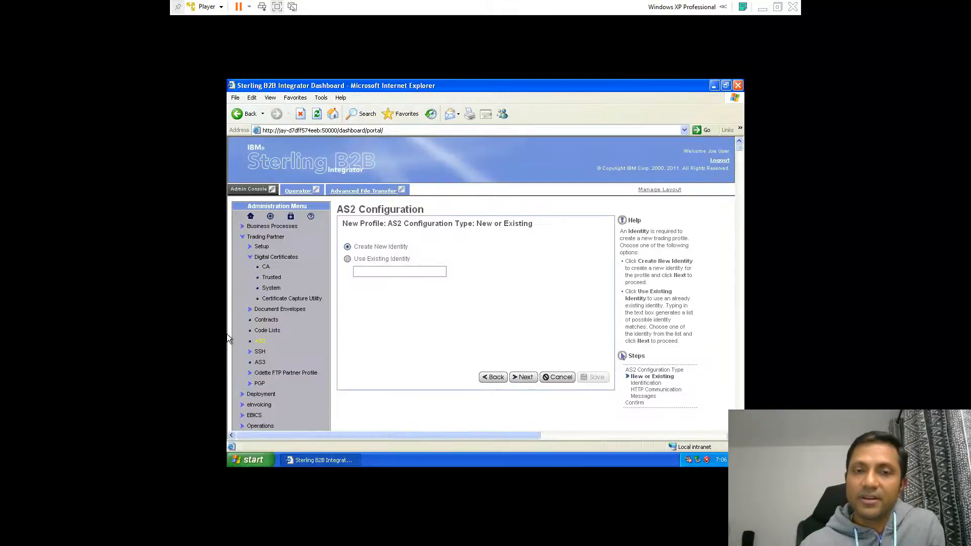
left_click(524, 377)
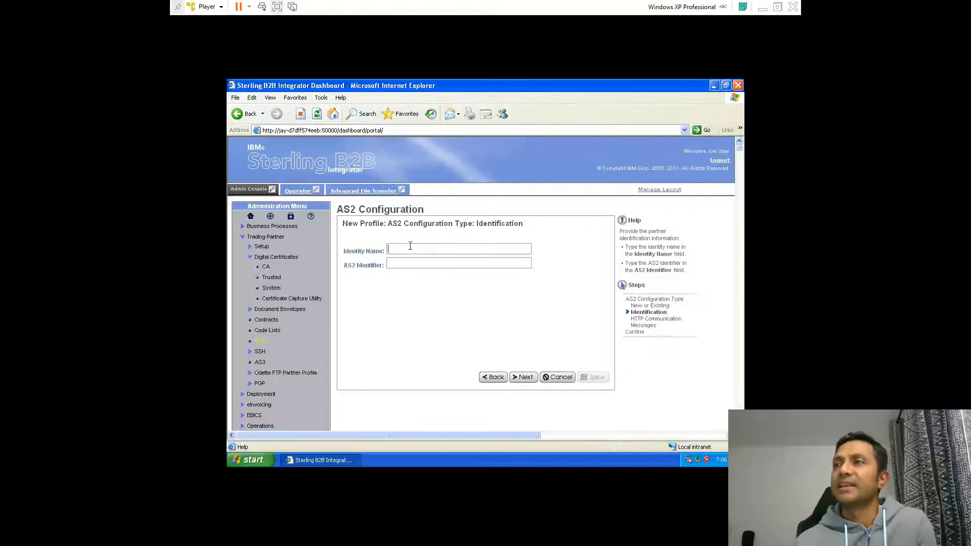
Set the partner's identity name and AS2 identifier to ANY_COMPANY and continue
type("ANY_")
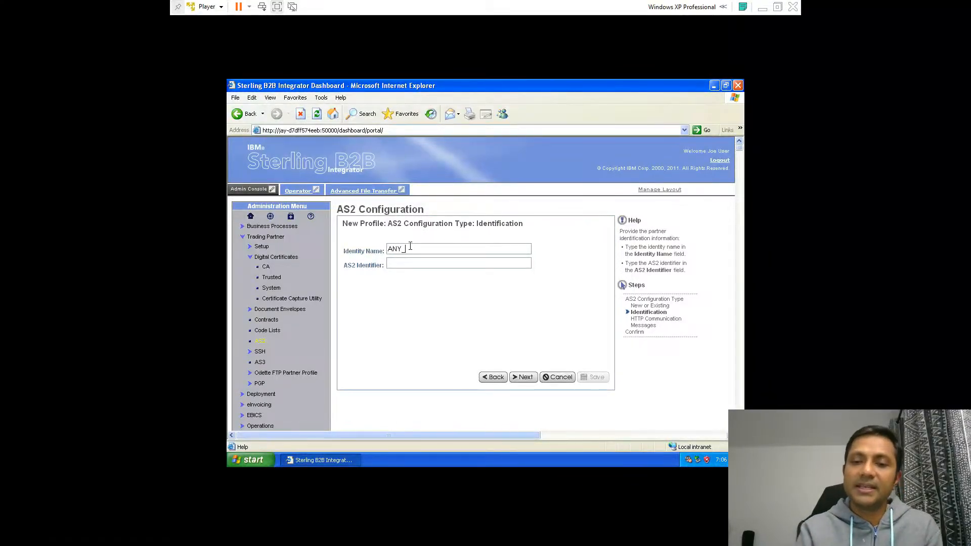
type("COMPANY")
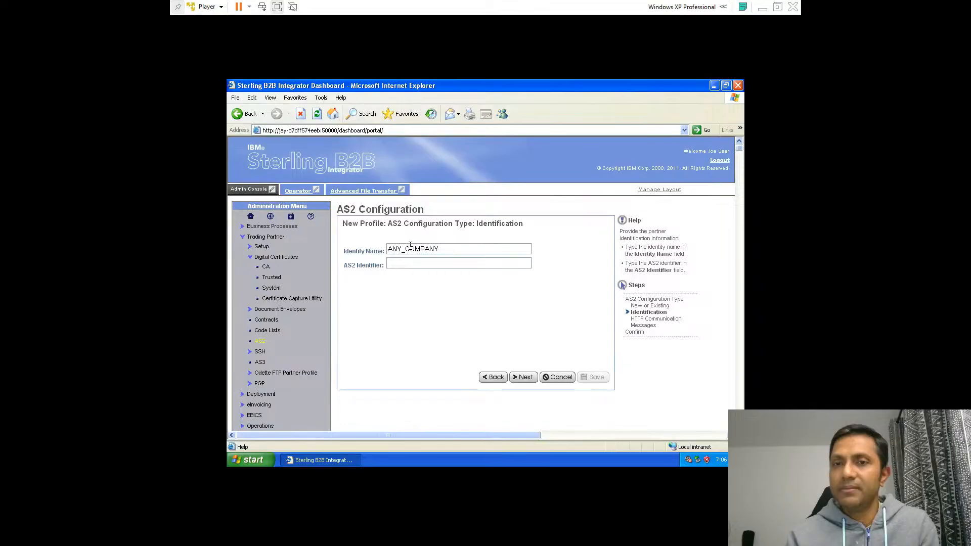
type("ANY")
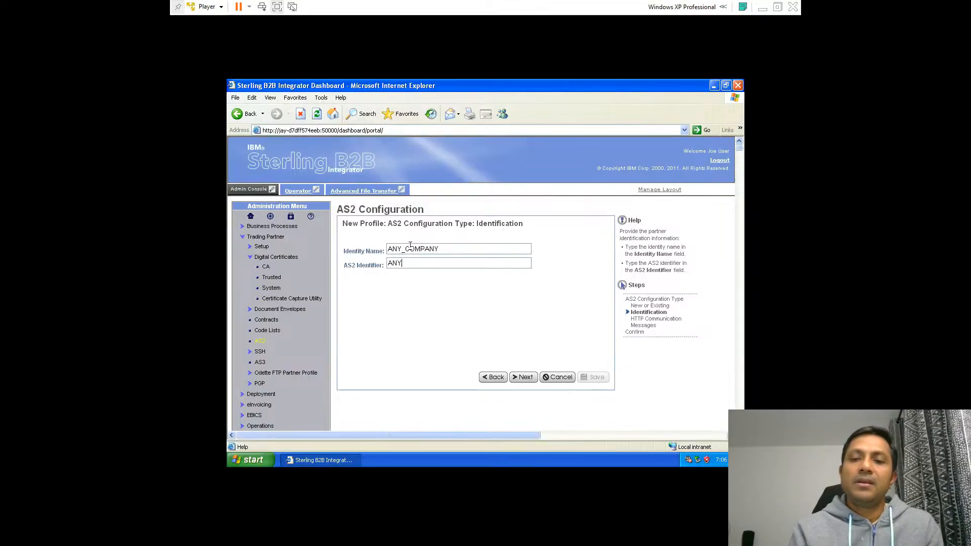
type("_COMP")
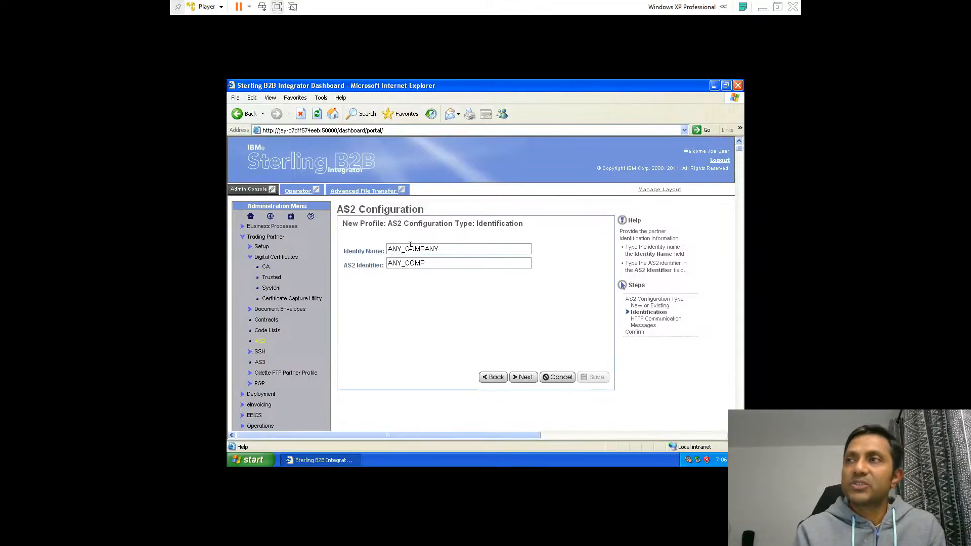
type("ANY")
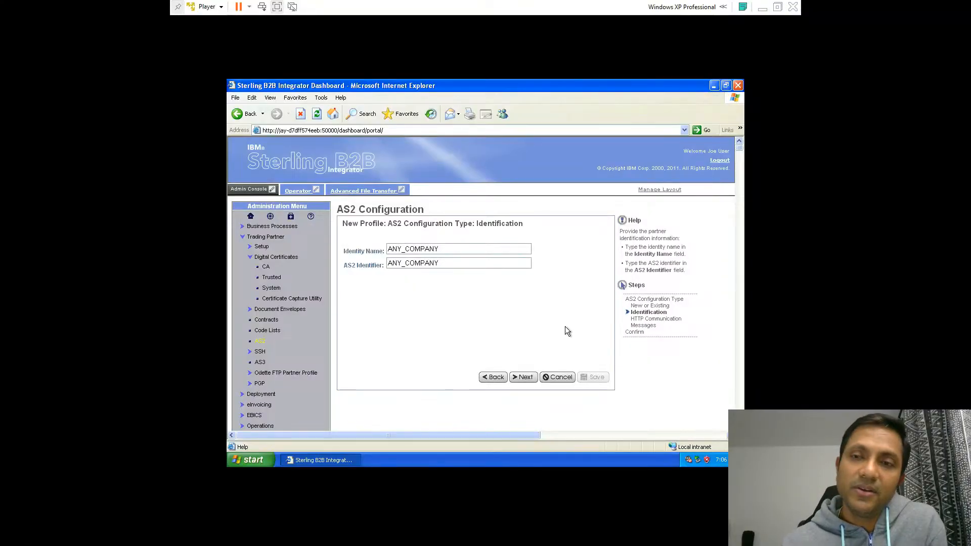
left_click(529, 378)
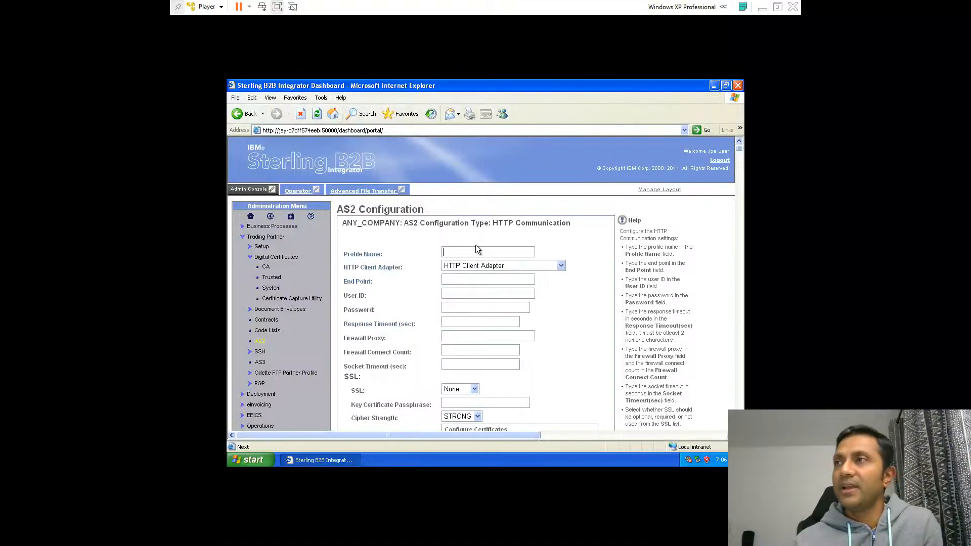
Set the partner's HTTP communication profile name to ANY_COMPANY
type("ANY_")
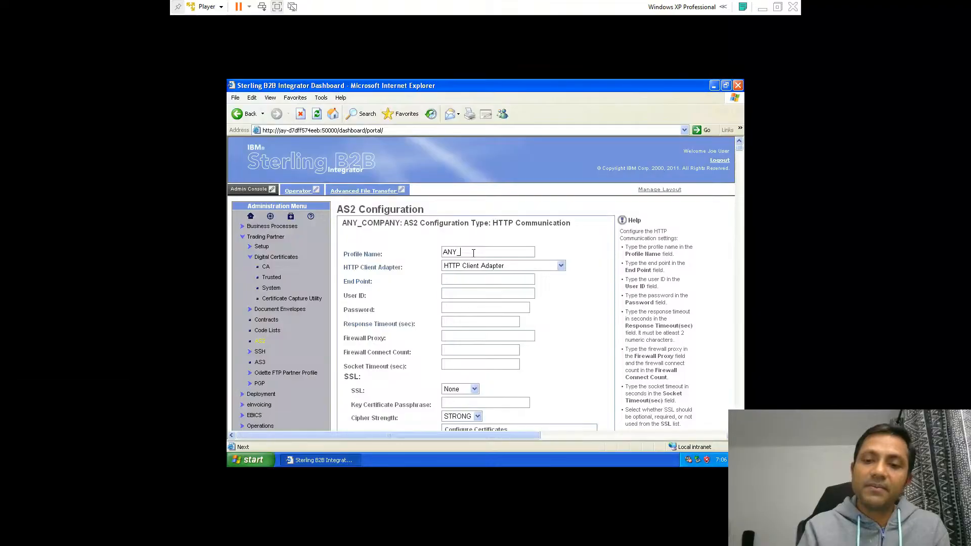
type("COMPANY")
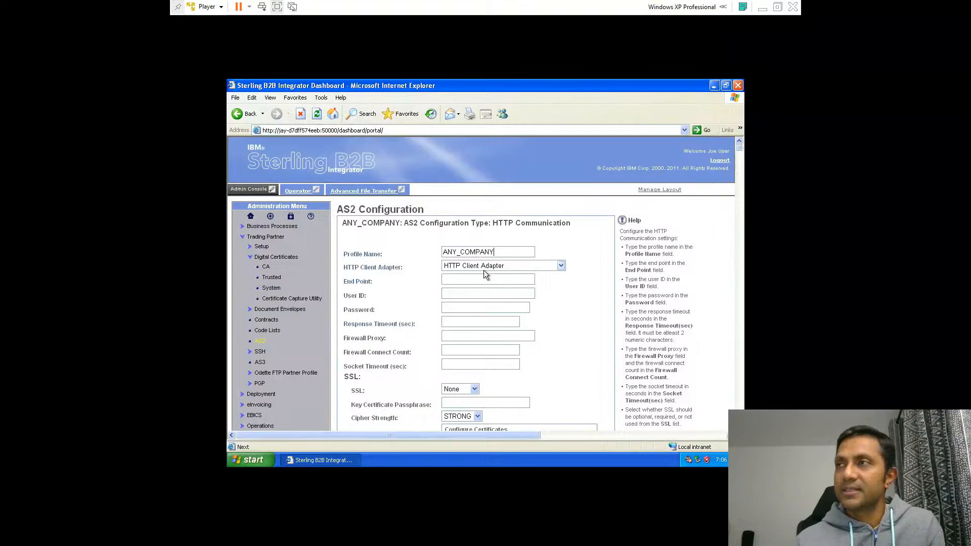
left_click(483, 268)
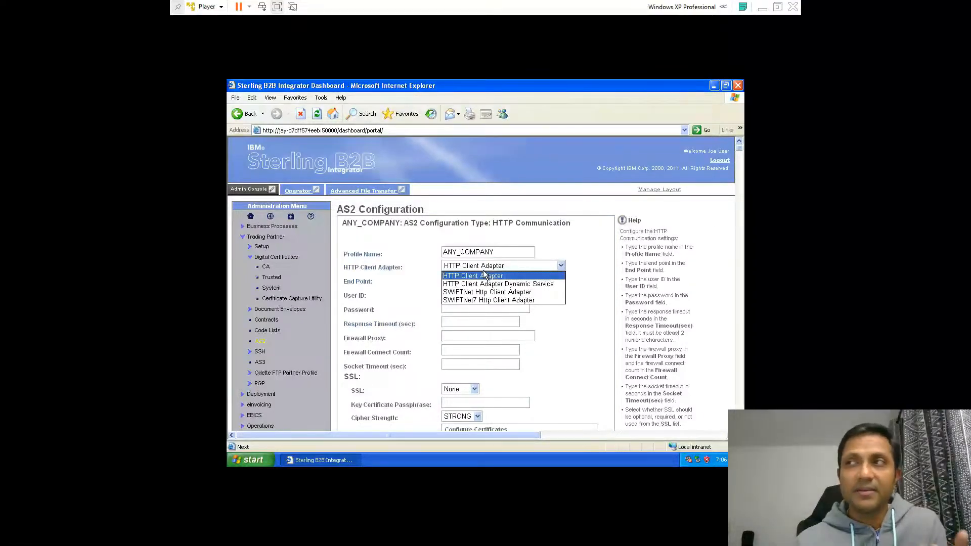
left_click(507, 265)
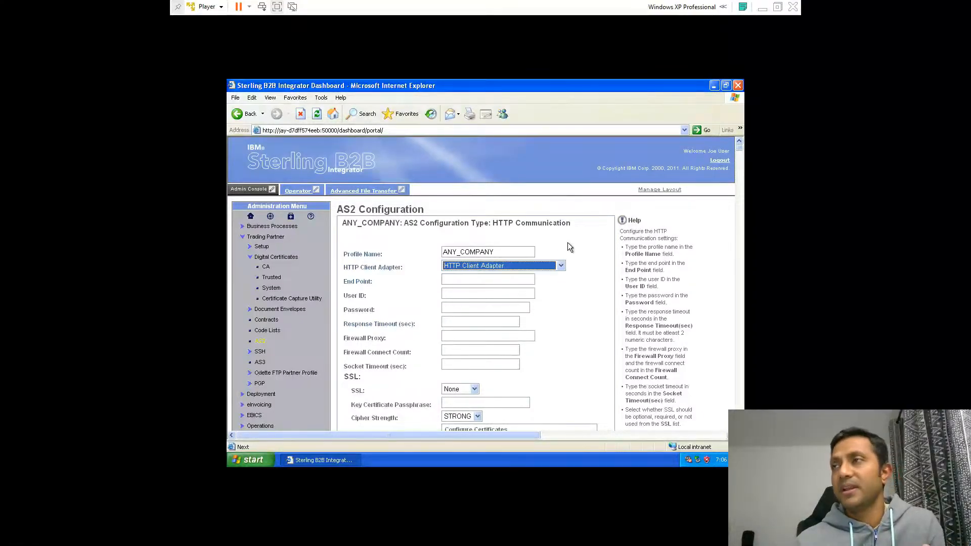
left_click(471, 281)
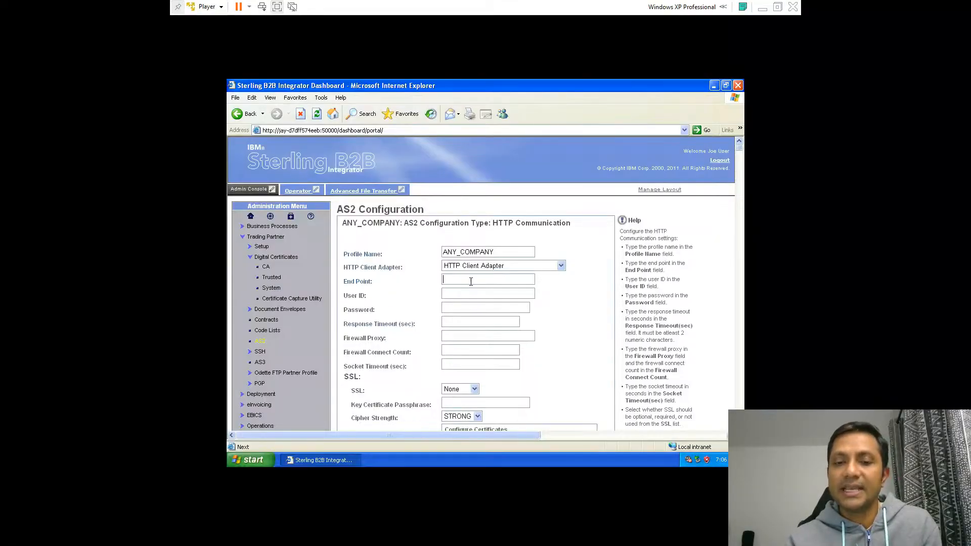
type("HTTP")
key("BackSpace")
key("BackSpace")
key("BackSpace")
key("BackSpace")
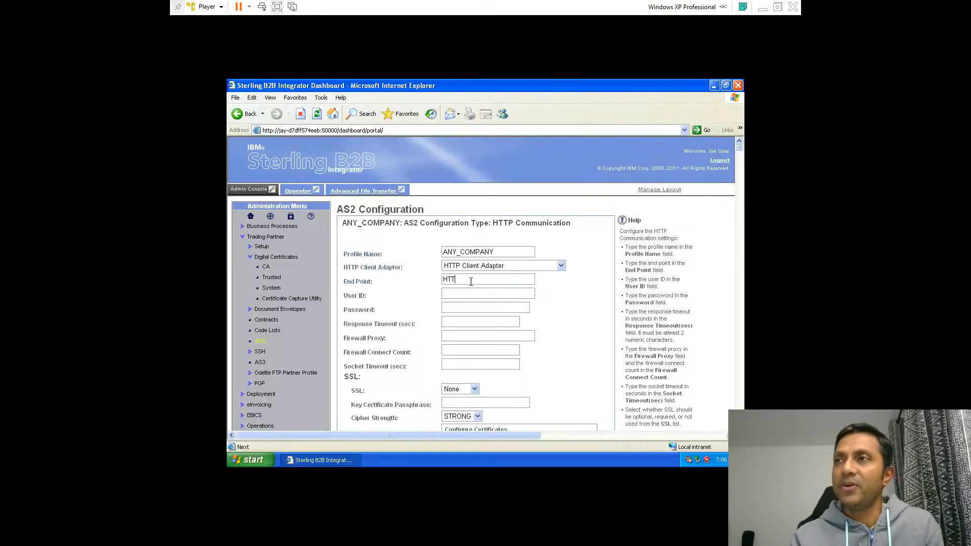
type("http")
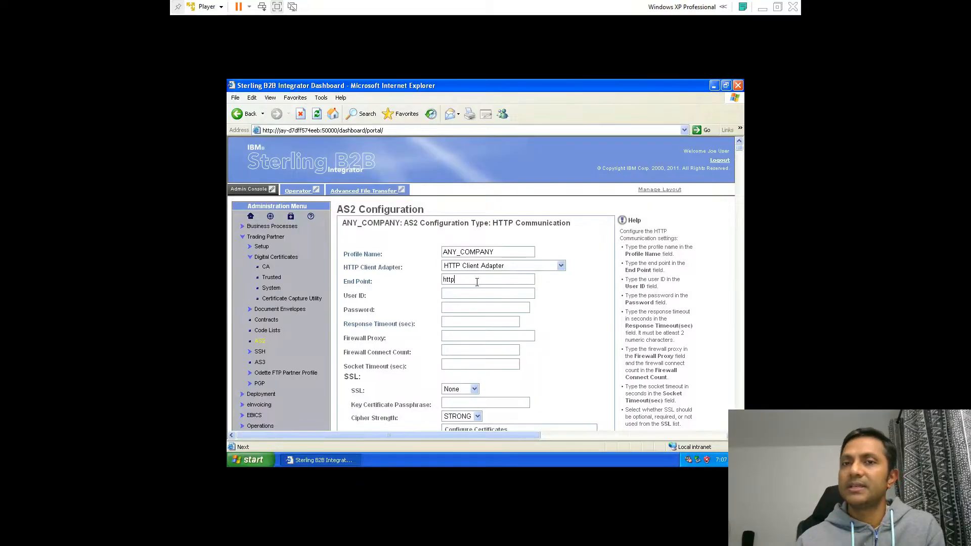
type("://lo")
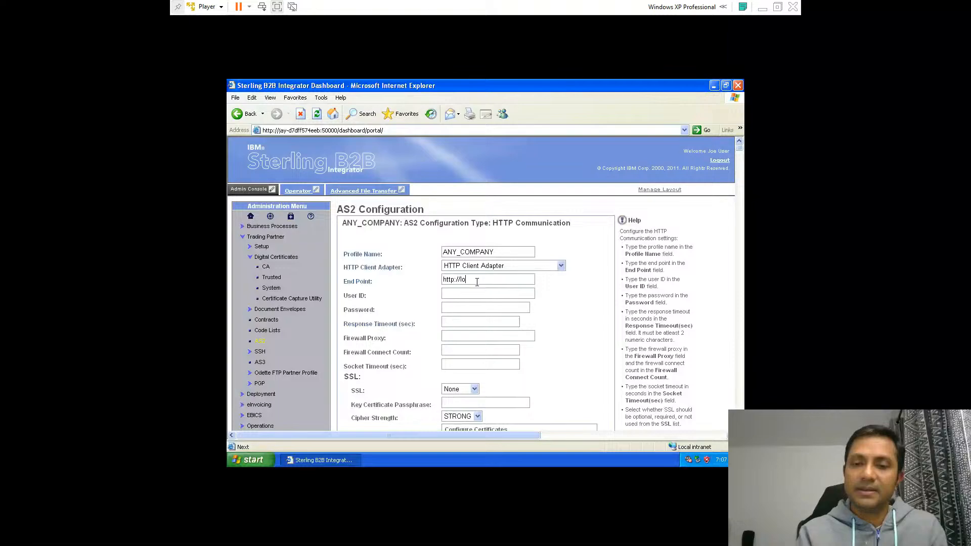
type("calhost:")
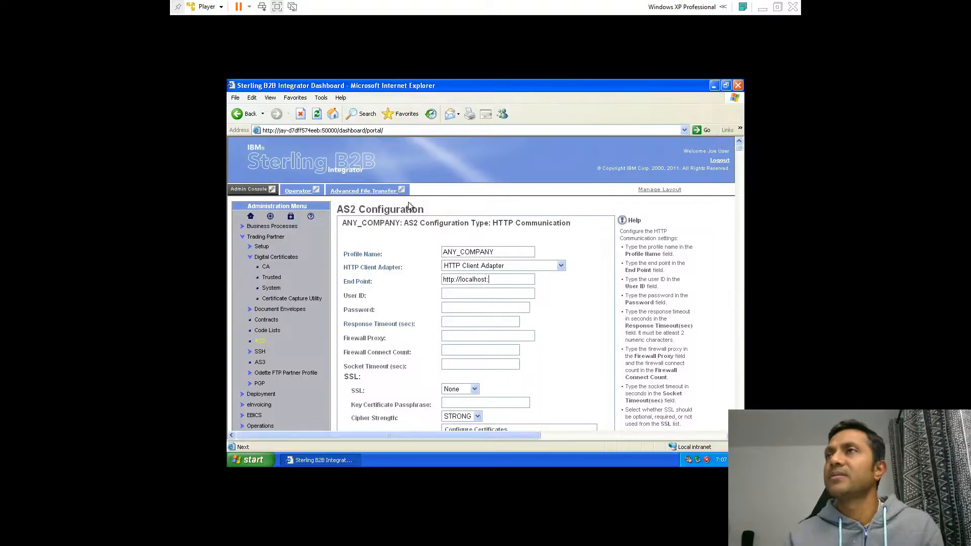
type("50")
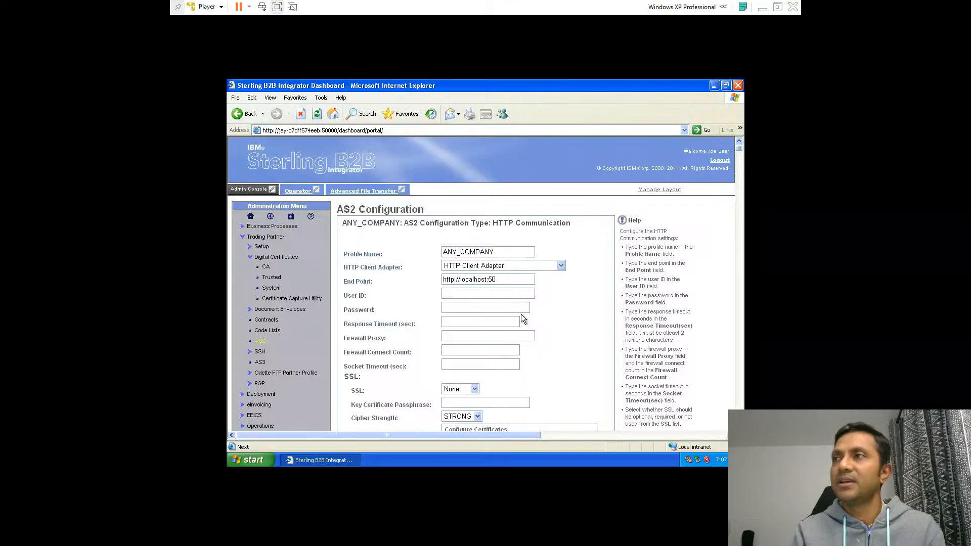
type("033")
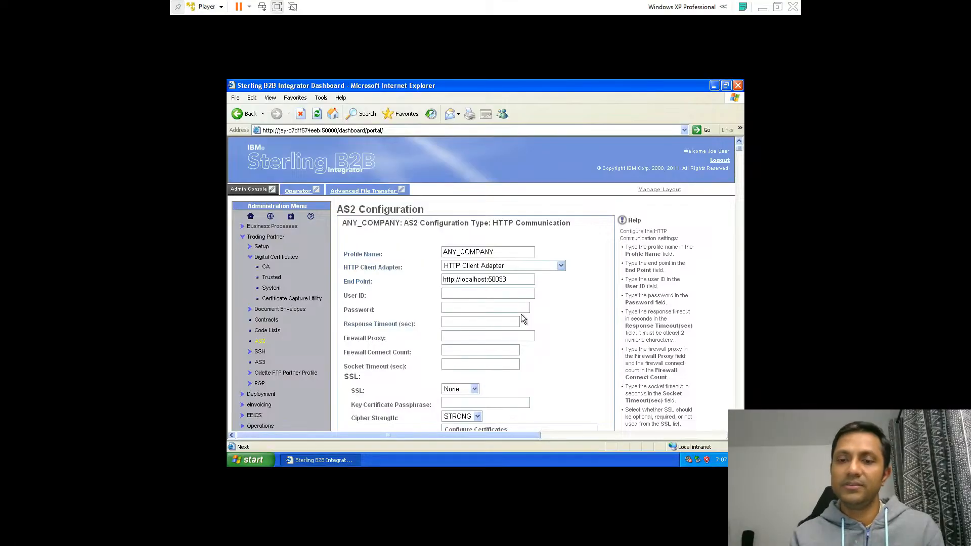
type("/as2")
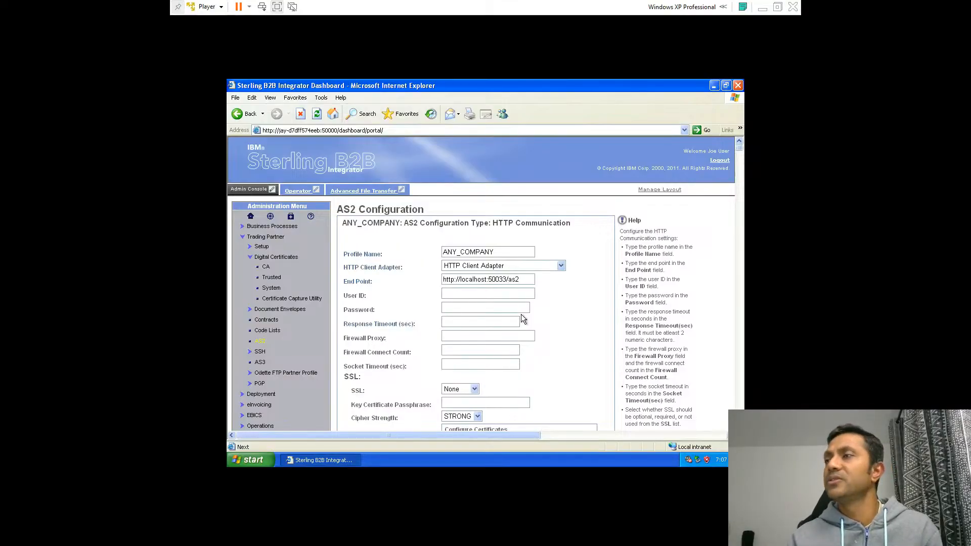
Set the response timeout to 60 seconds and try to continue to the next page
scroll(571, 363, "down", 6)
scroll(572, 363, "up", 4)
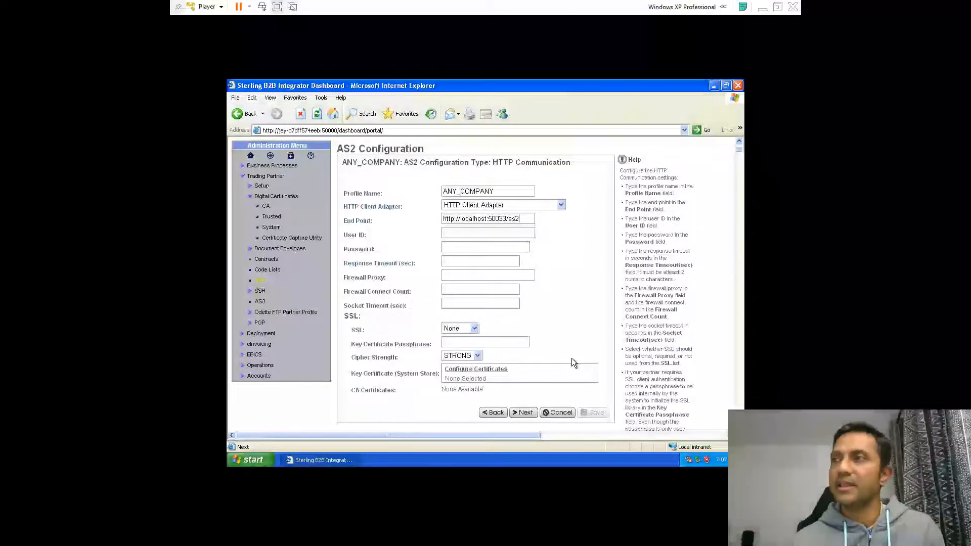
left_click(449, 262)
type("60")
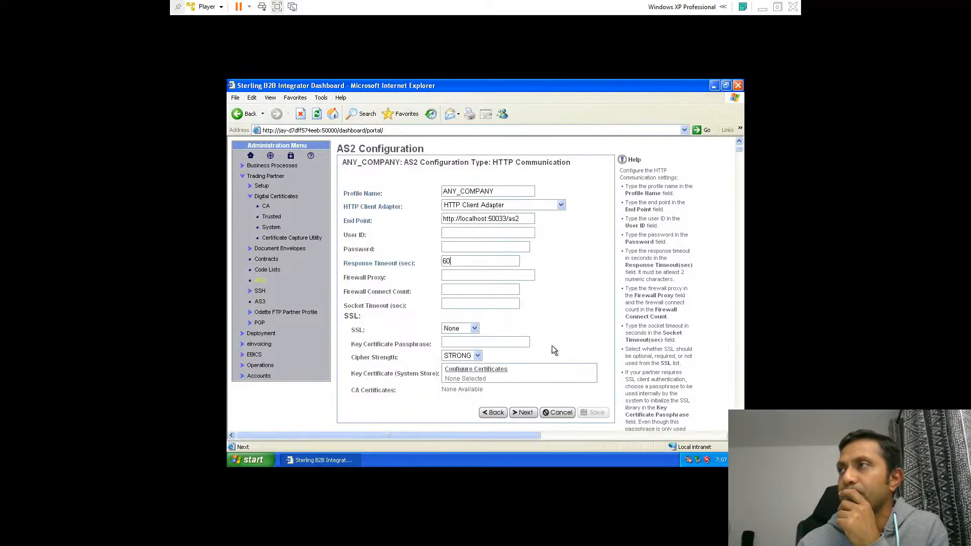
scroll(554, 349, "down", 3)
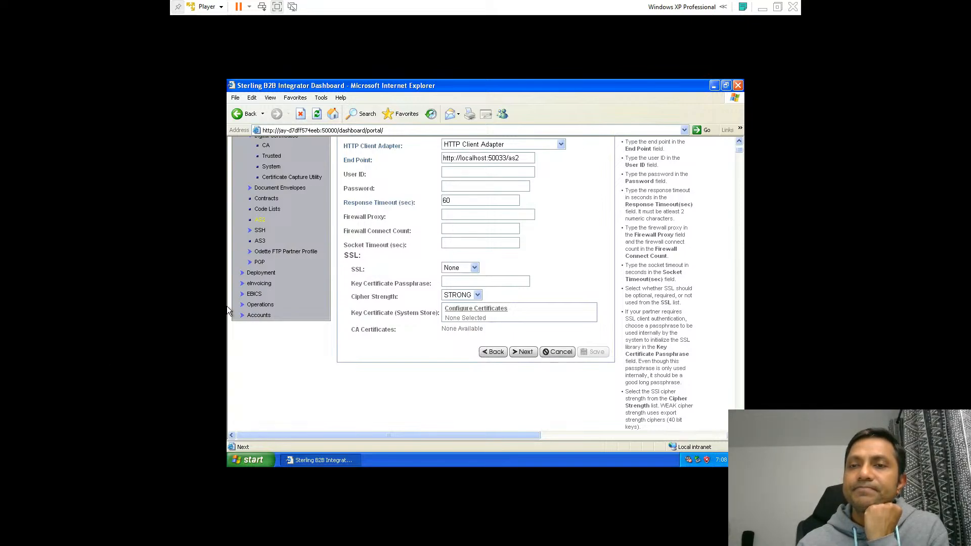
left_click(525, 352)
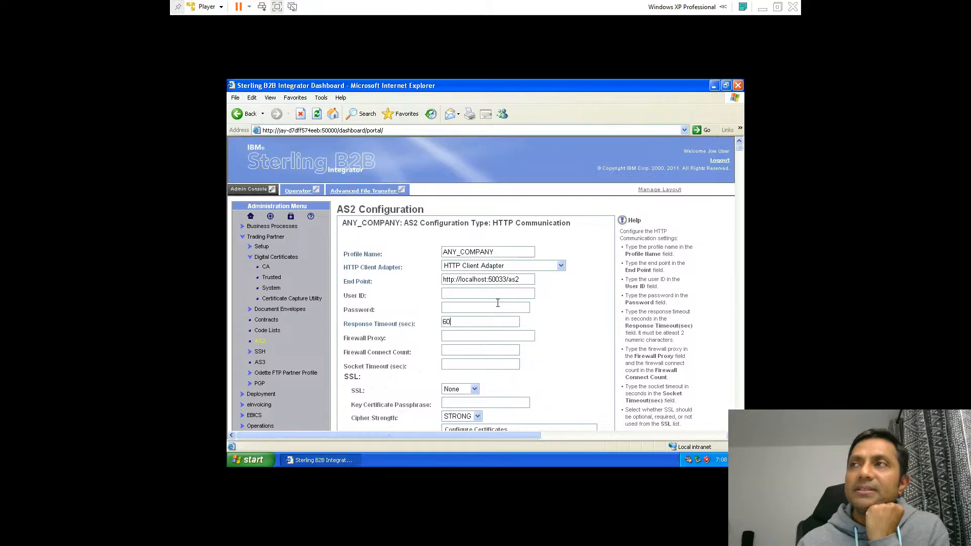
left_click_drag(520, 279, 430, 272)
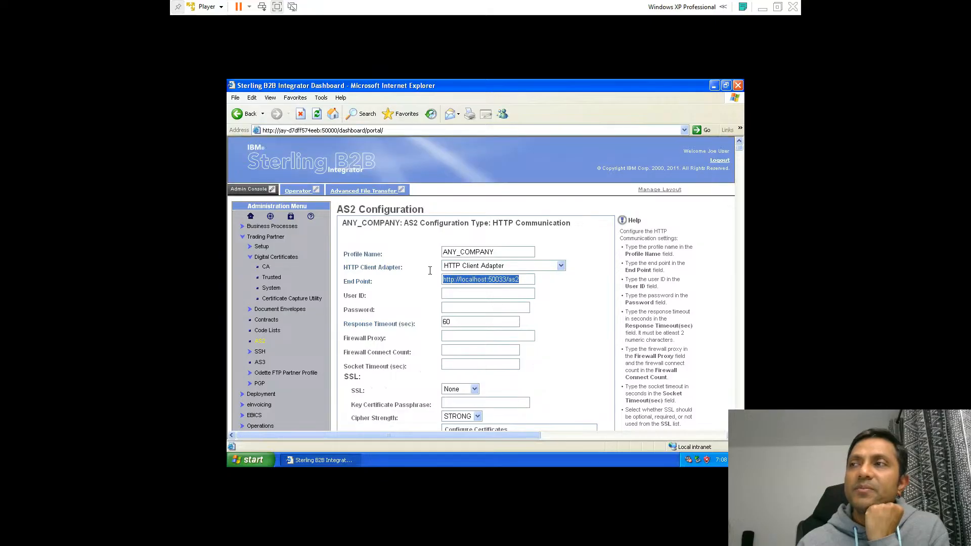
left_click(485, 278)
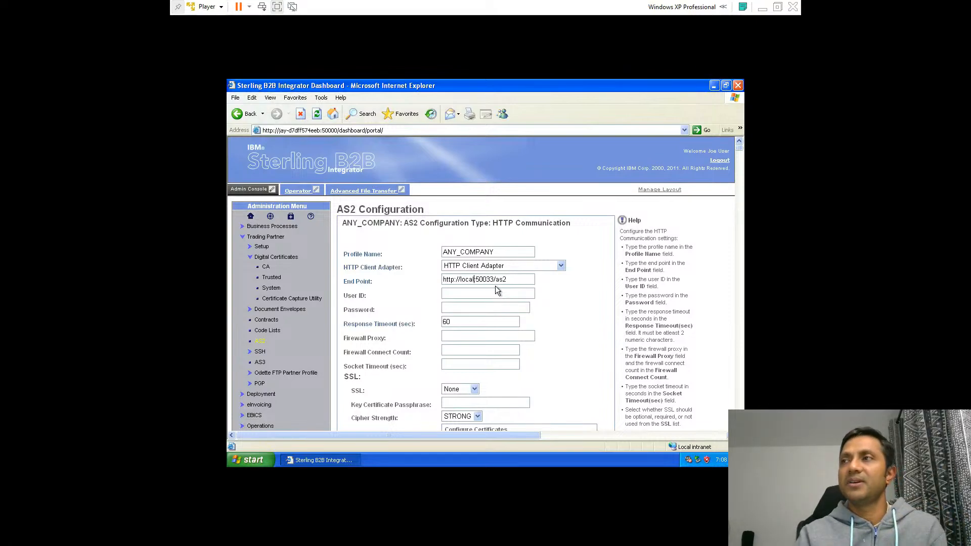
key("BackSpace")
key("BackSpace")
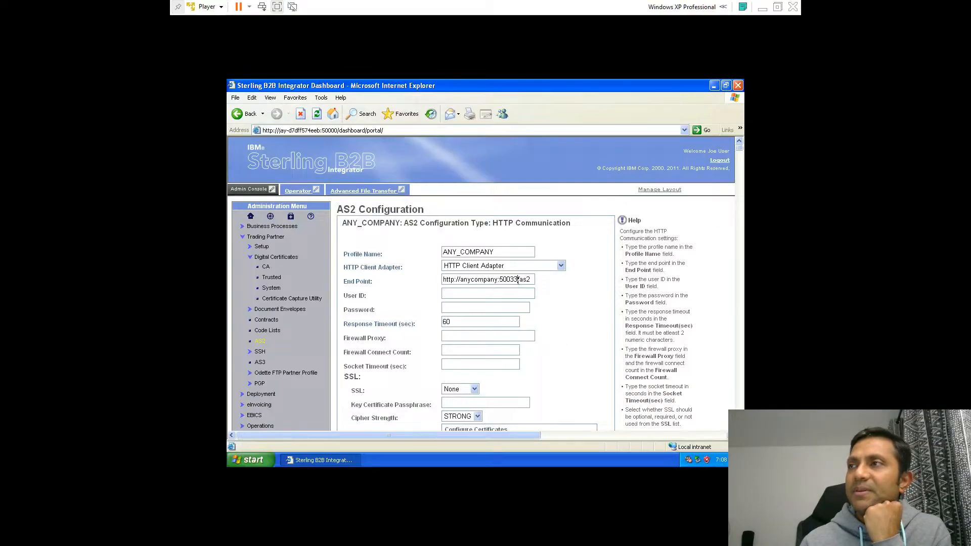
key("BackSpace")
key("BackSpace")
key("BackSpace")
key("BackSpace")
key("BackSpace")
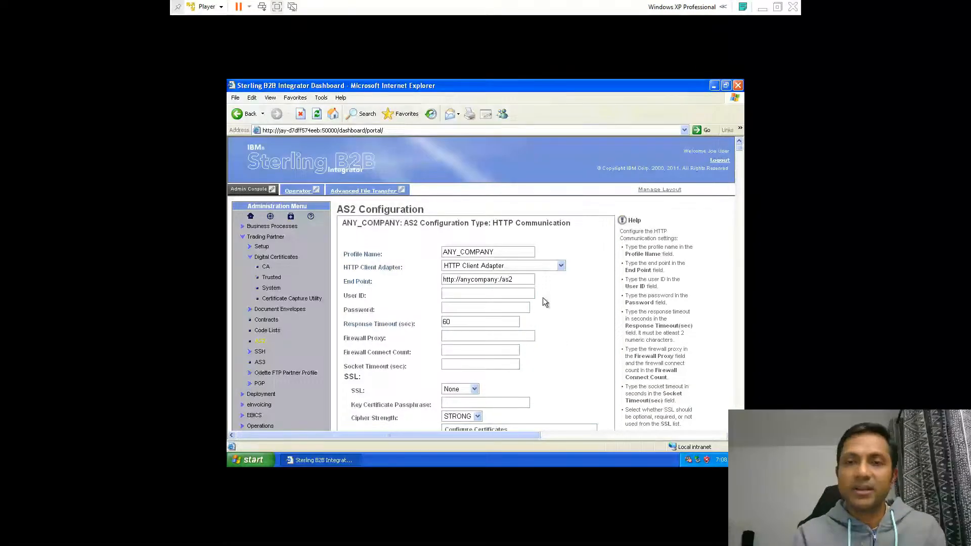
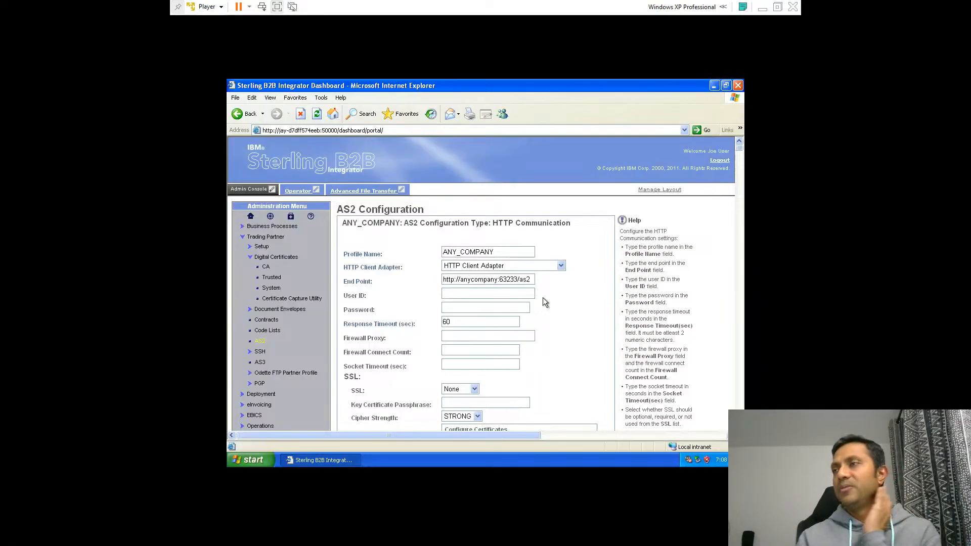
scroll(548, 340, "down", 5)
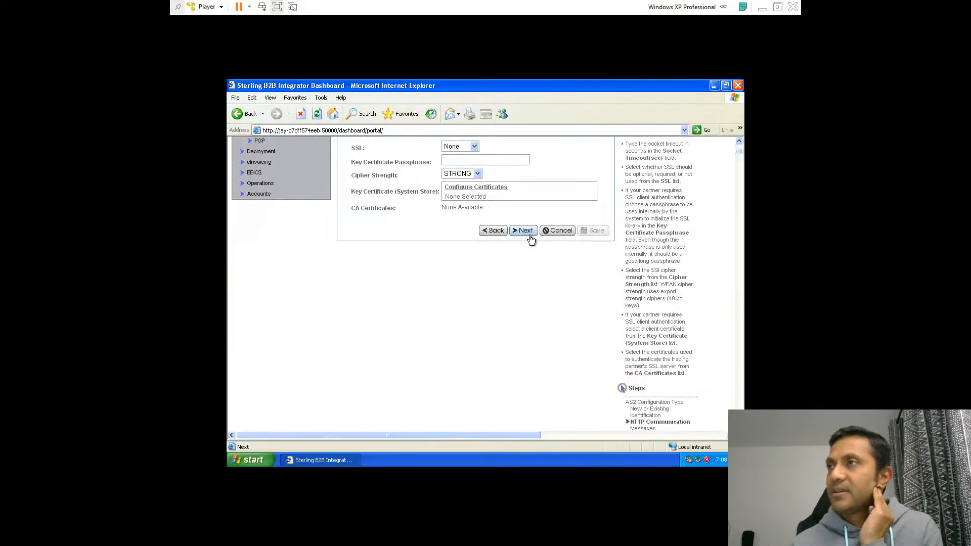
left_click(526, 233)
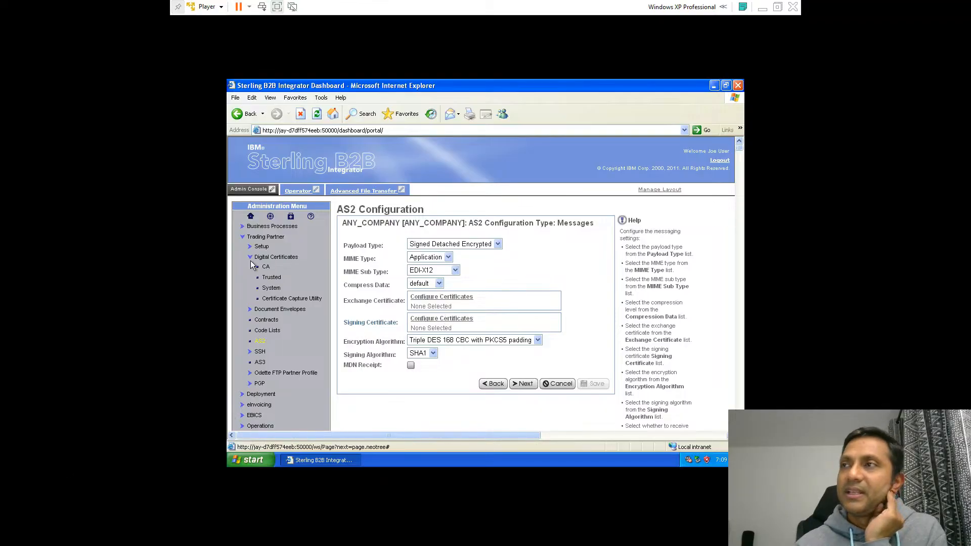
Assign the ANY_COMPANY-123456 certificate as the exchange certificate and save it
left_click(418, 298)
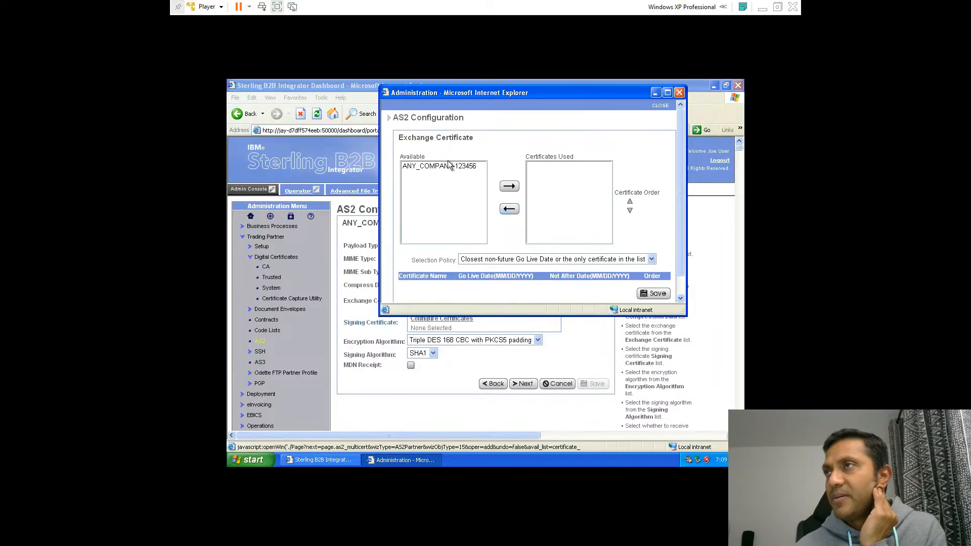
left_click(450, 167)
left_click(510, 188)
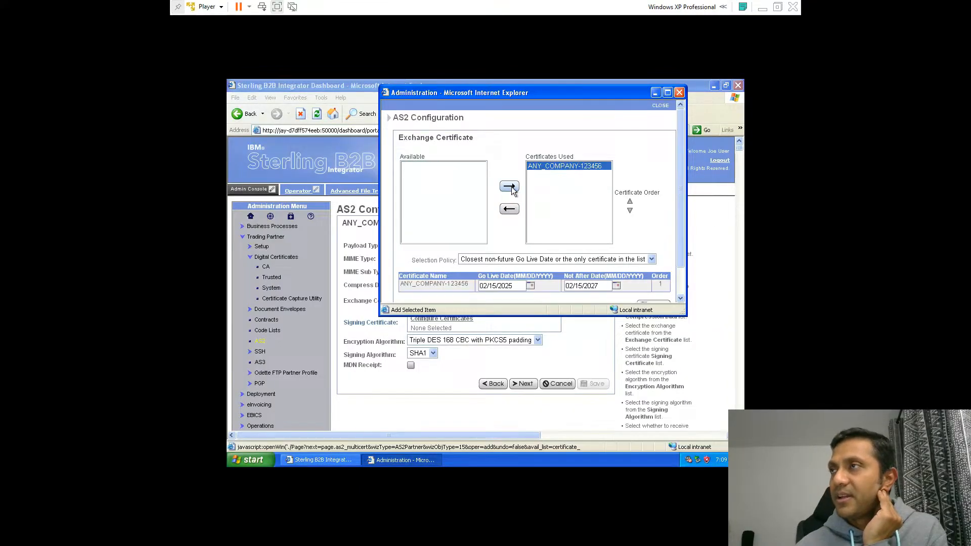
scroll(650, 266, "down", 1)
left_click(652, 273)
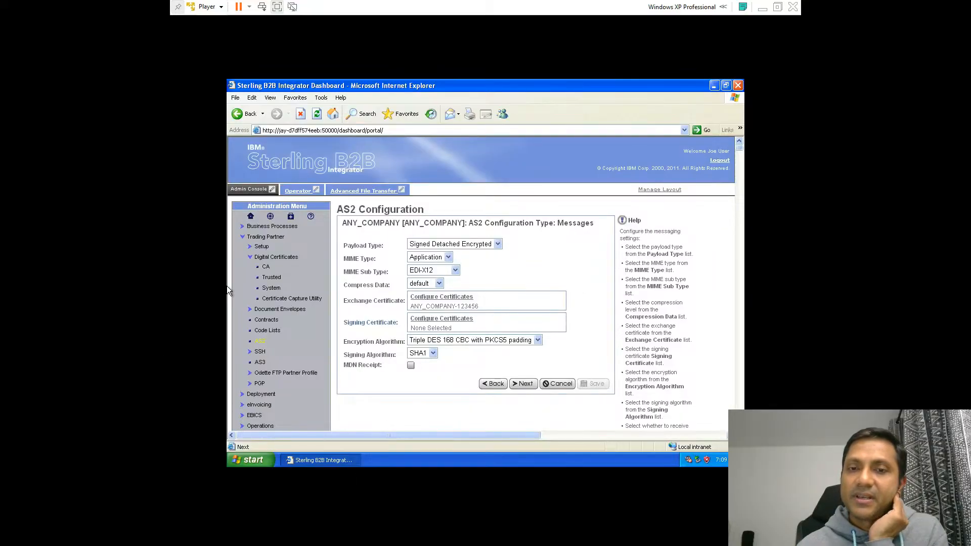
Assign the ANY_COMPANY-123456 certificate as the signing certificate and save it
left_click(452, 319)
left_click(444, 166)
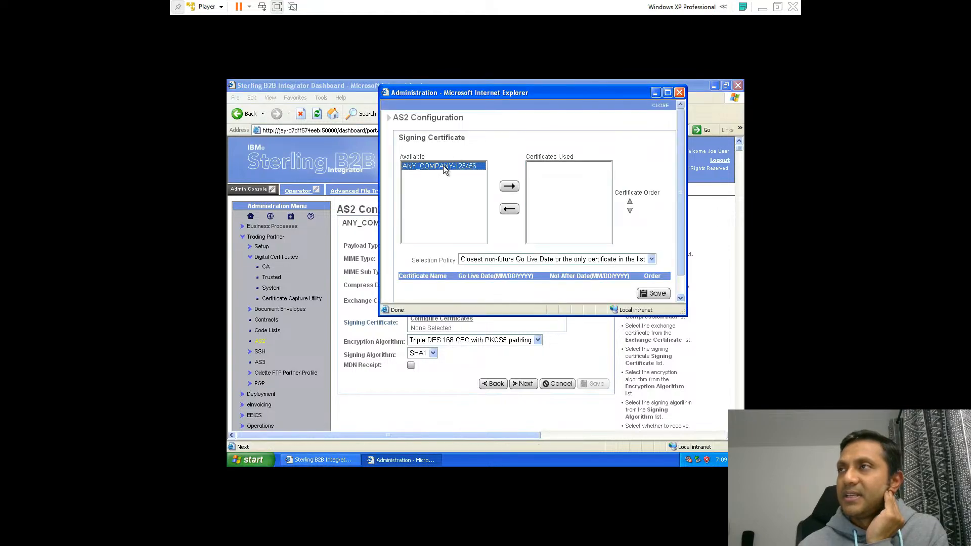
left_click(509, 186)
scroll(668, 254, "down", 1)
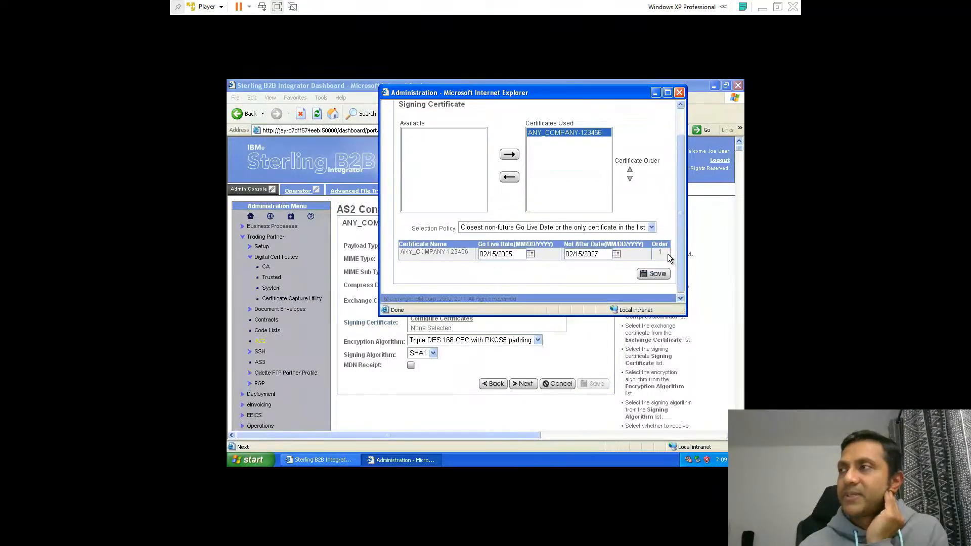
left_click(652, 273)
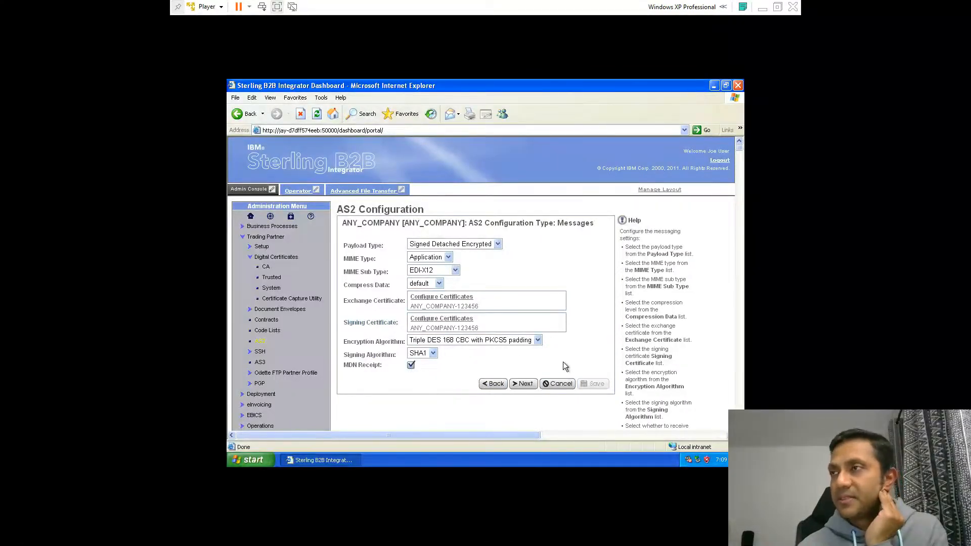
Enable the MDN receipt and continue past the receipt settings with their defaults
scroll(565, 362, "down", 2)
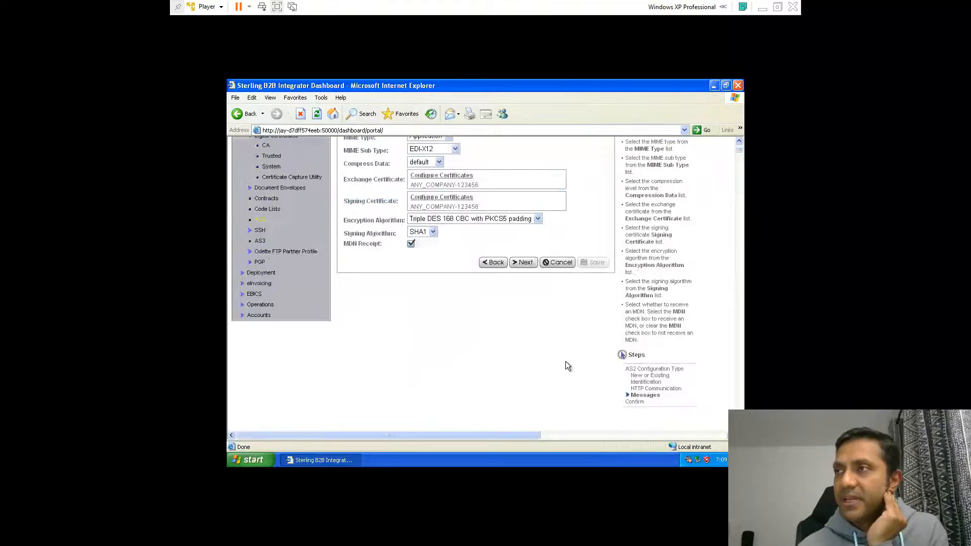
left_click(523, 264)
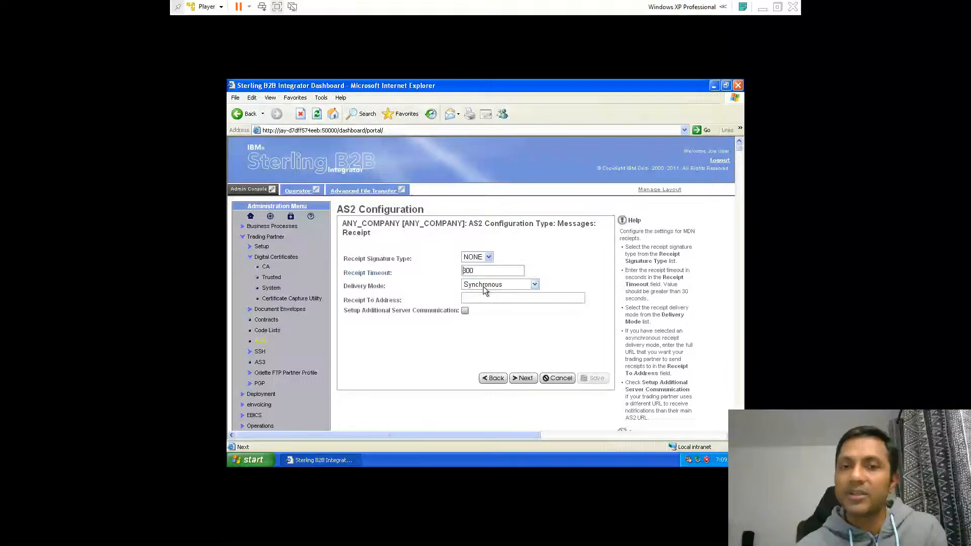
left_click(532, 381)
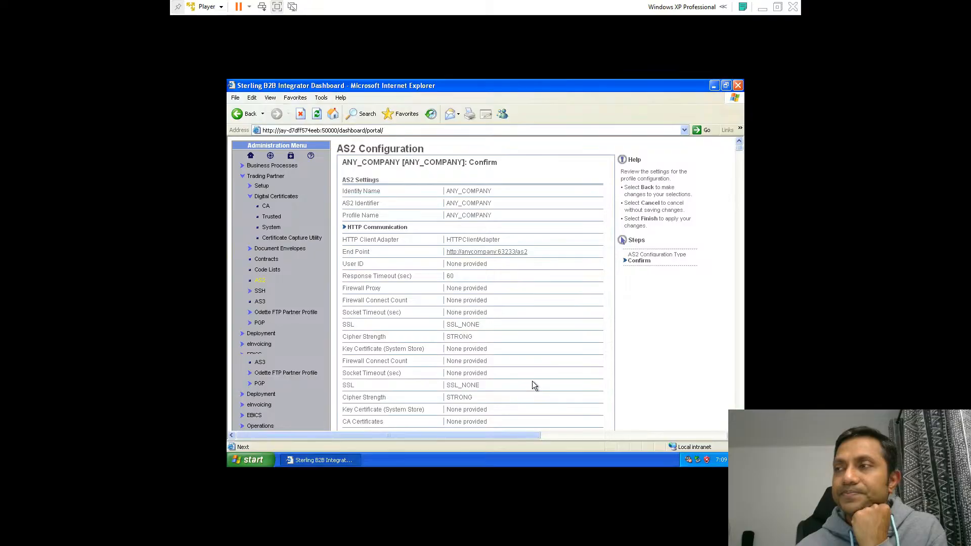
Finish the ANY_COMPANY partner profile and return to the trading partner configurations page
scroll(532, 380, "down", 10)
left_click(594, 315)
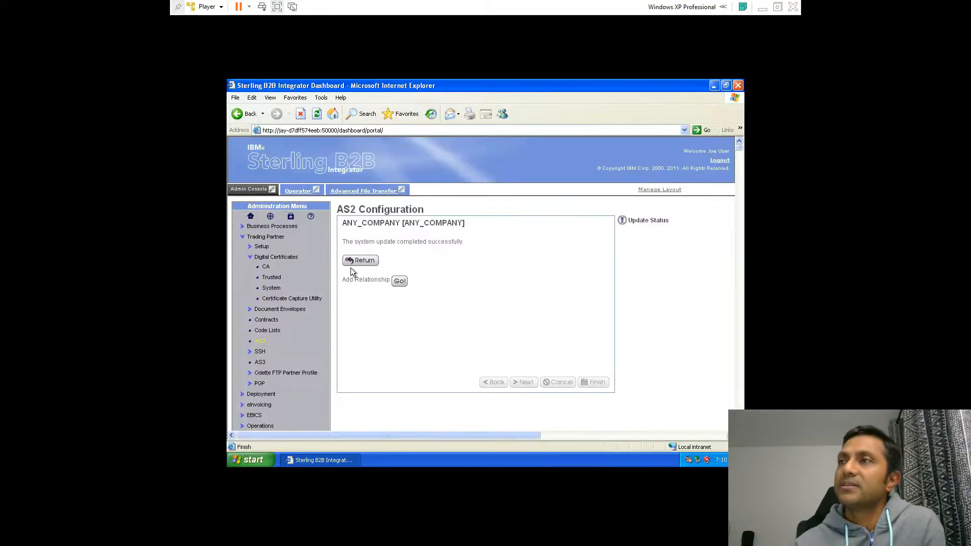
left_click(362, 262)
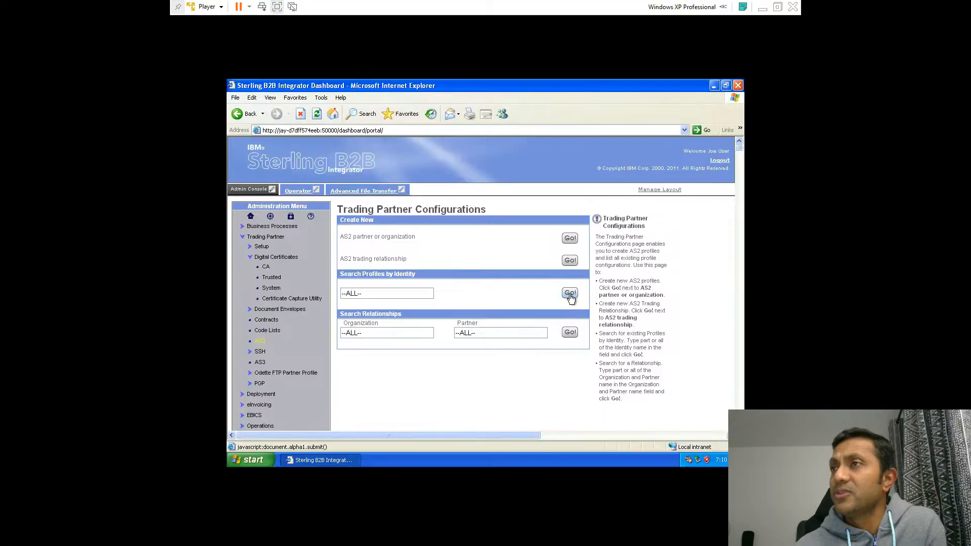
Search AS2 profiles for all identities and review the listed profiles
left_click(570, 294)
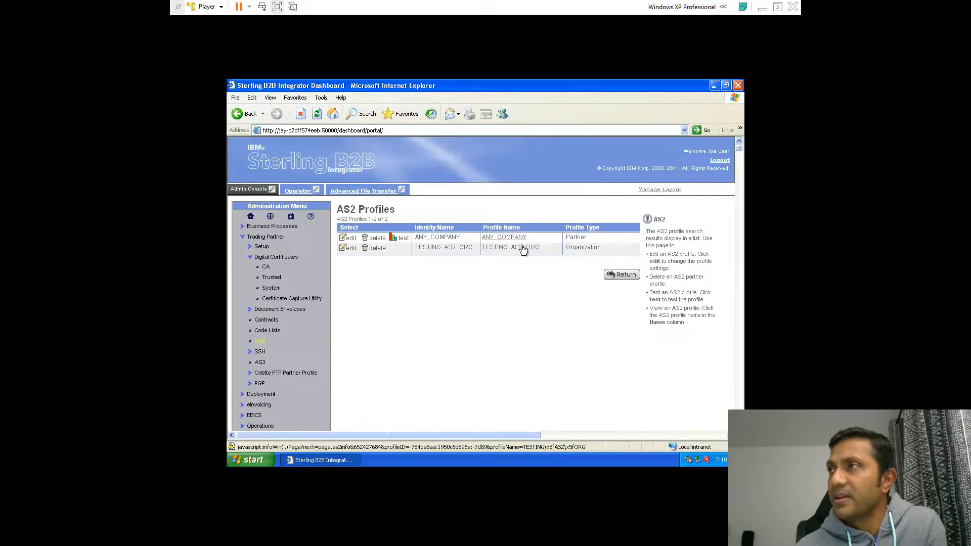
double_click(574, 237)
left_click(578, 247)
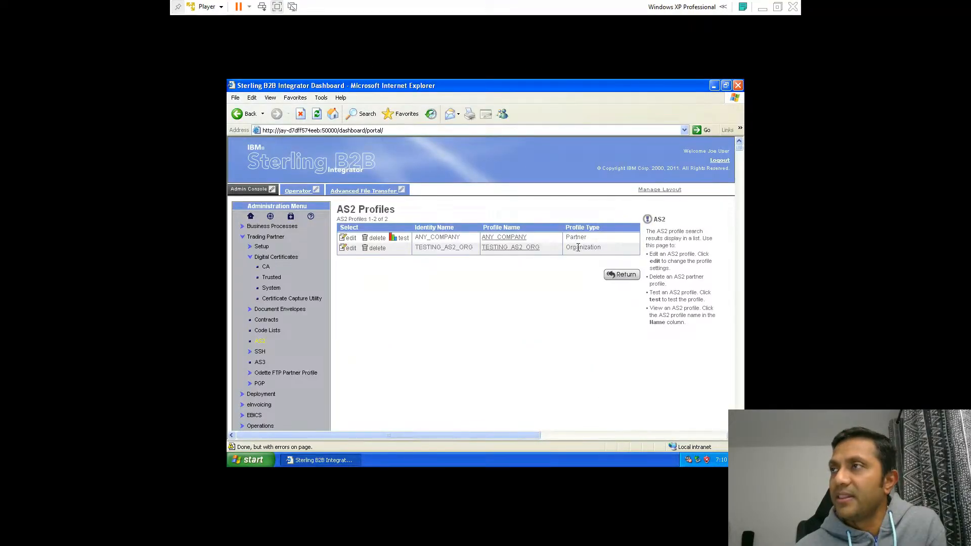
double_click(578, 247)
left_click(619, 274)
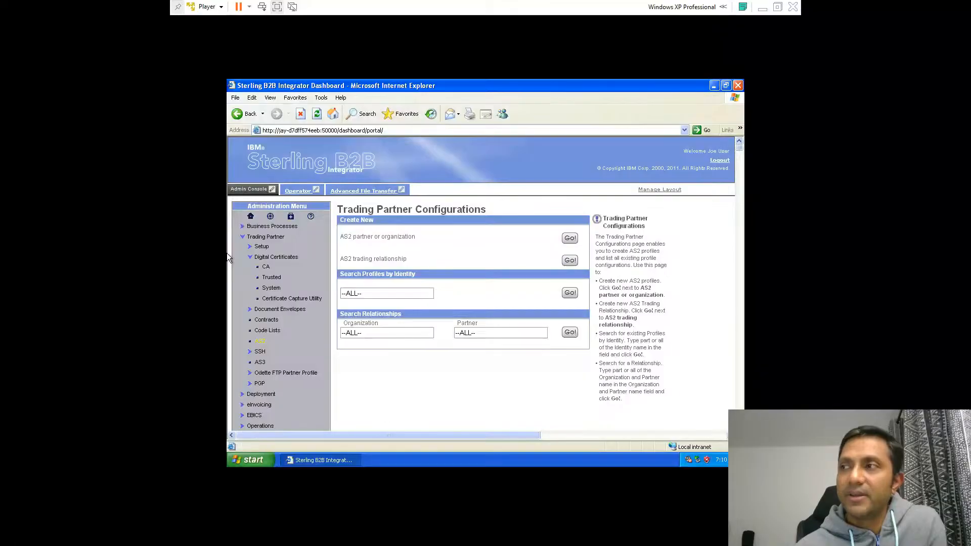
left_click(570, 260)
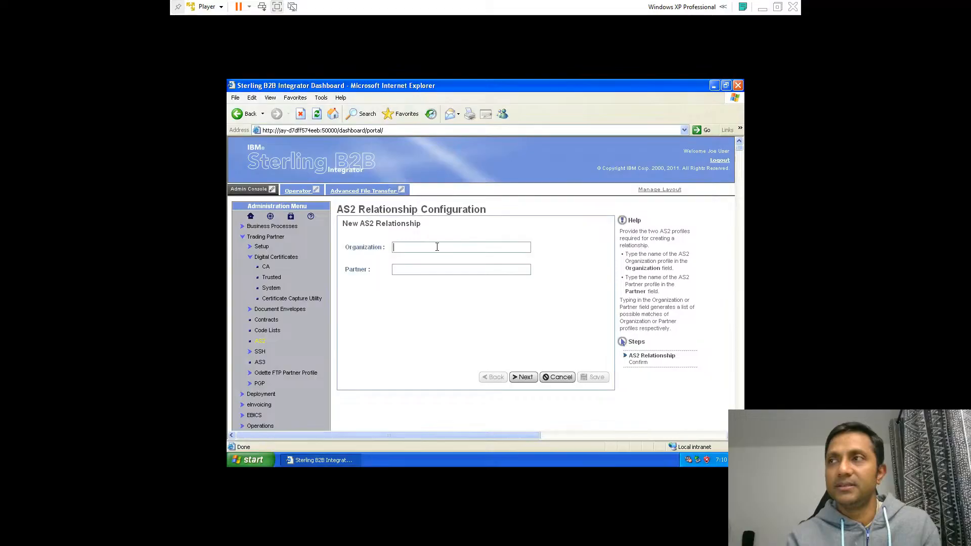
left_click(562, 376)
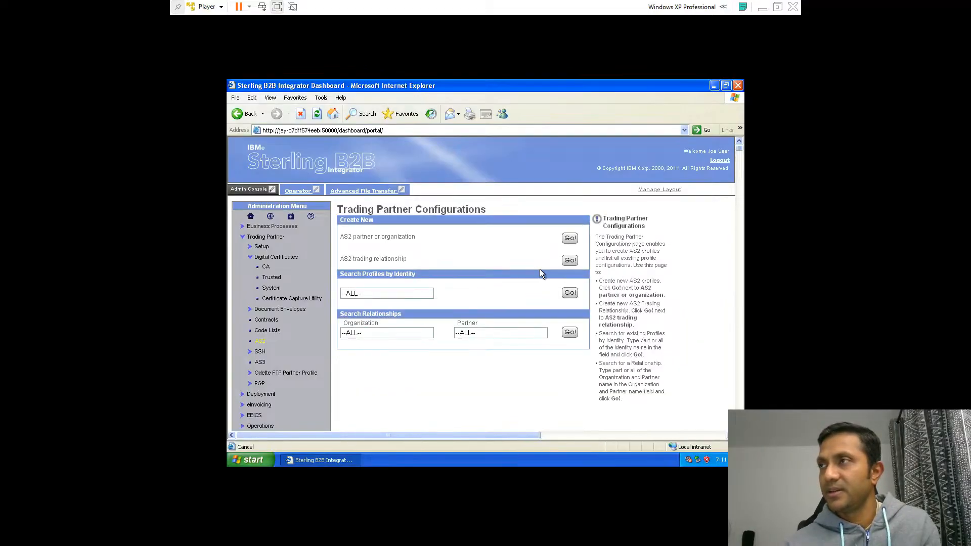
Copy the TESTING_AS2_ORG identity name from the list of all AS2 profiles
left_click(570, 293)
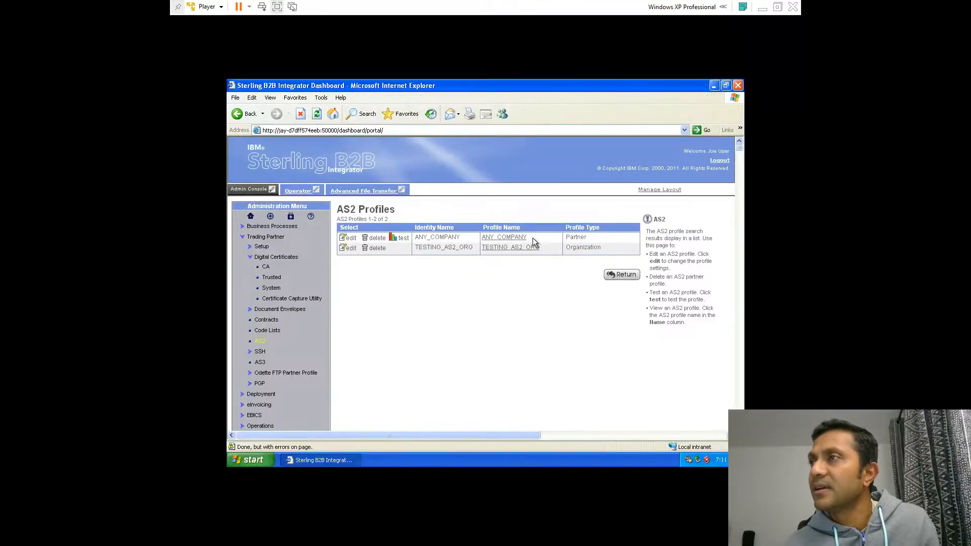
left_click_drag(474, 247, 424, 249)
key("ctrl+c")
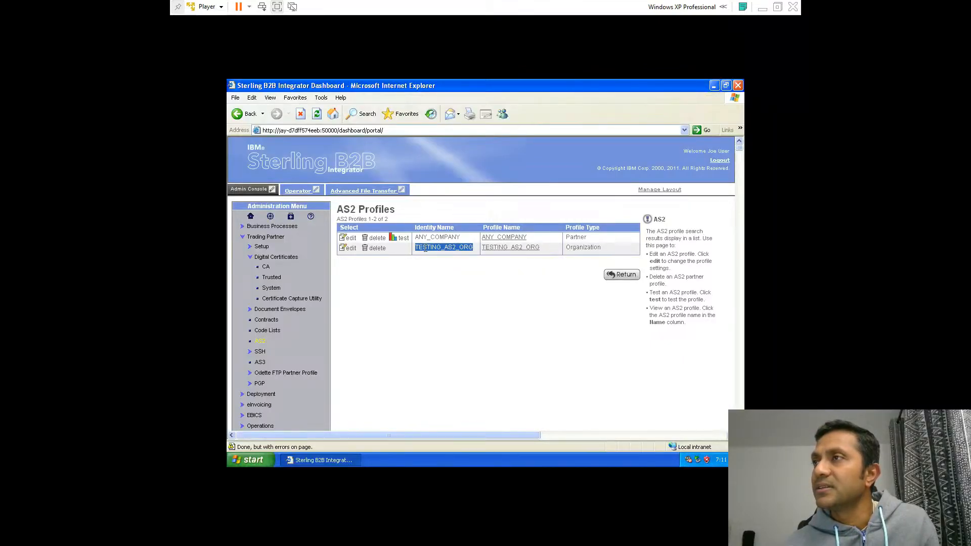
left_click(624, 275)
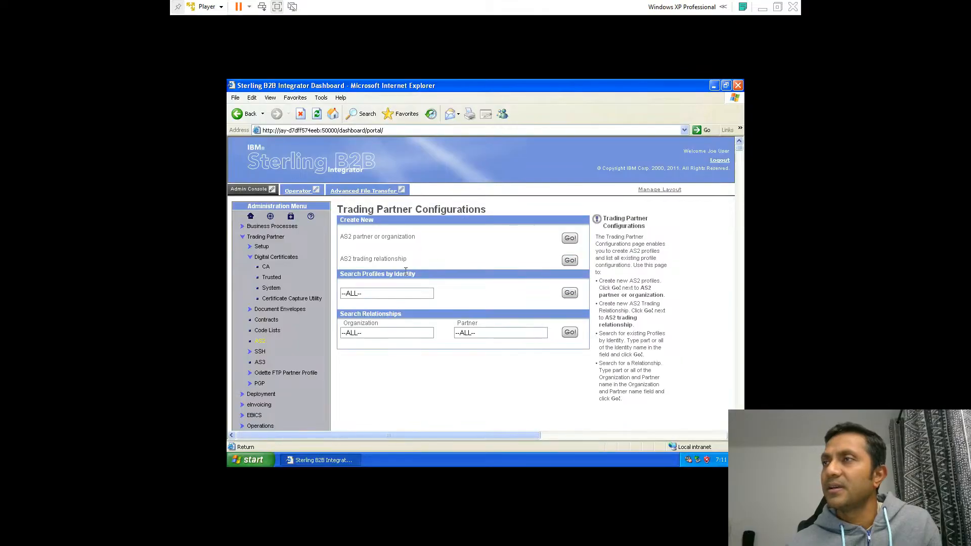
Create a new AS2 trading relationship between organization TESTING_AS2_ORG and partner ANY_COMPANY, keeping the default notification and retry settings
left_click(567, 260)
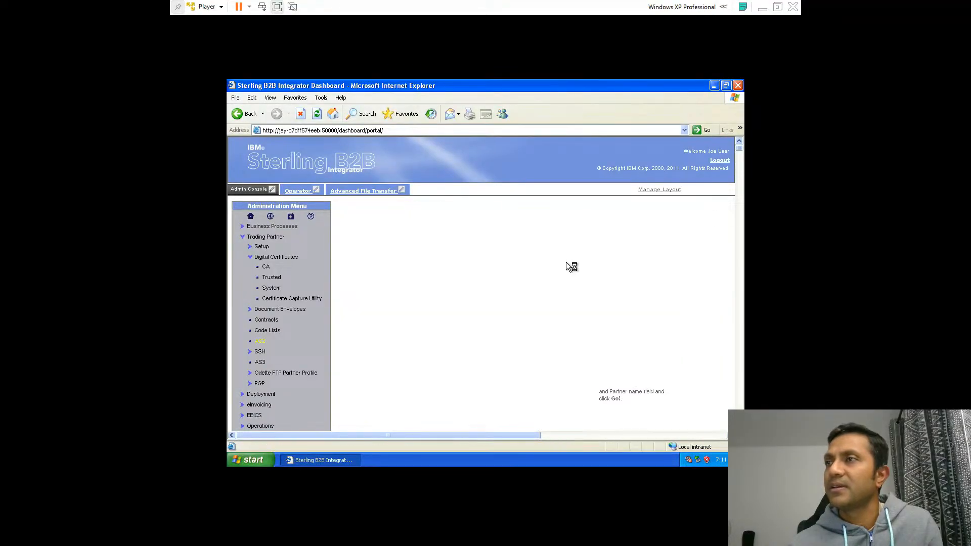
left_click(409, 247)
key("ctrl+v")
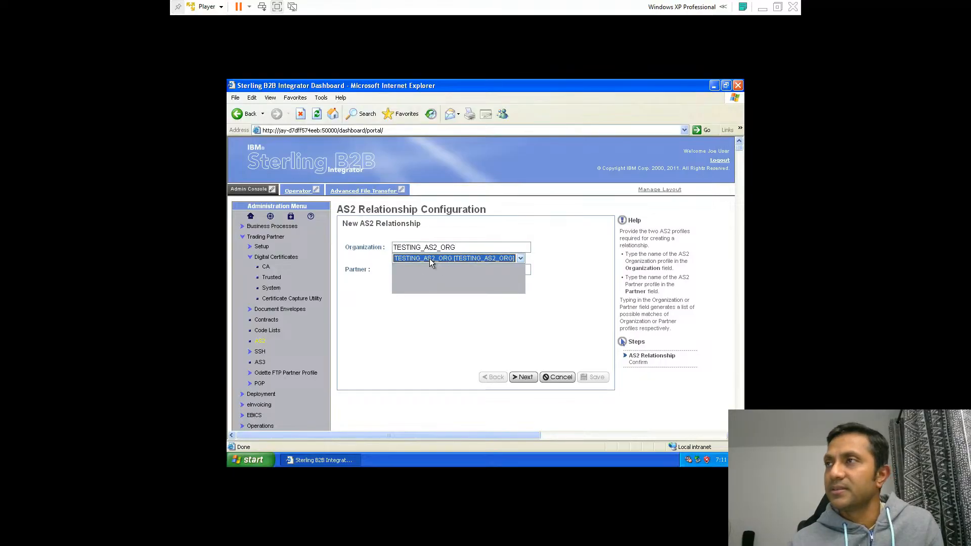
left_click(429, 259)
left_click(425, 268)
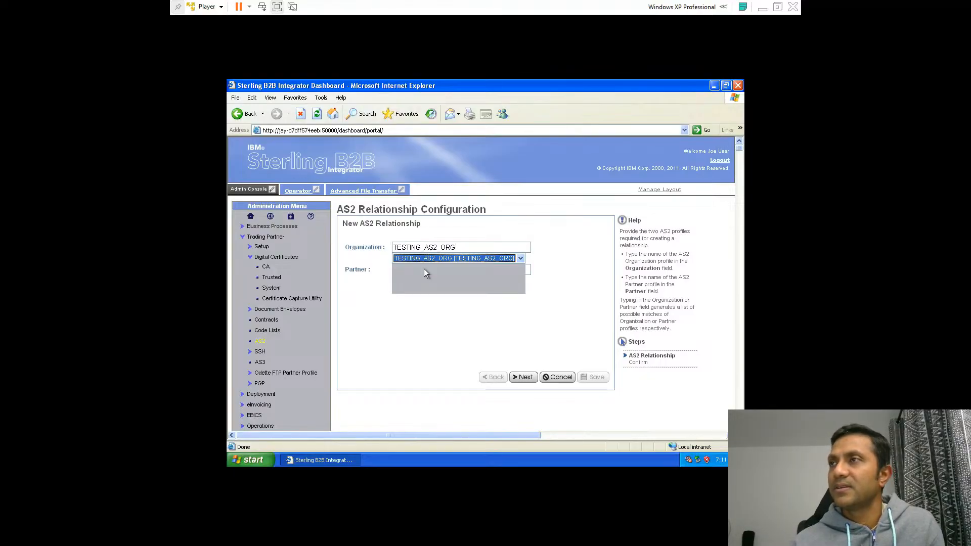
left_click(368, 263)
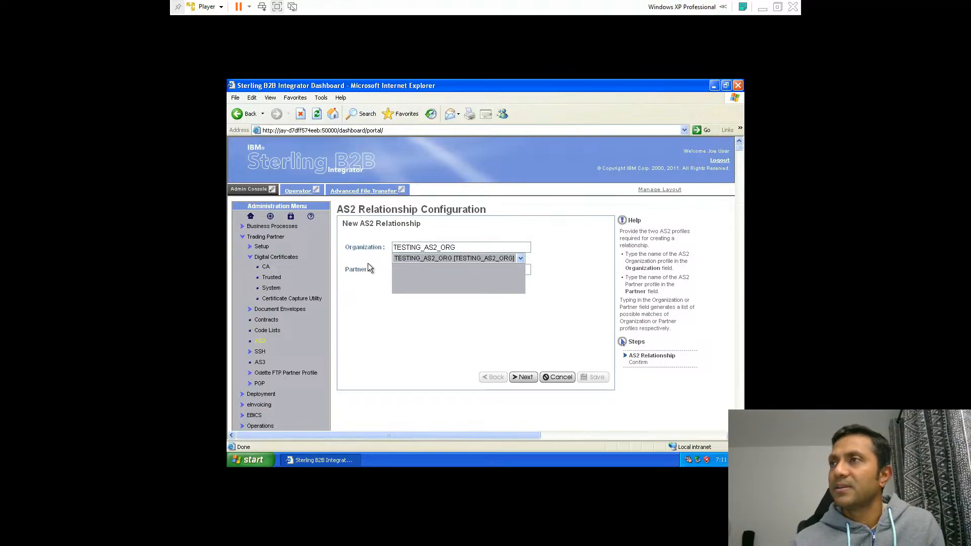
left_click(429, 259)
left_click(430, 264)
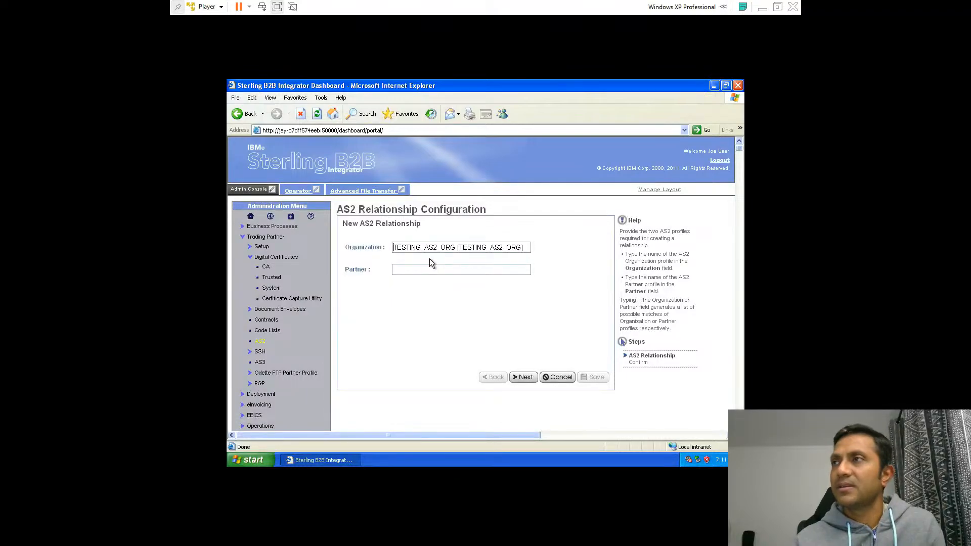
type("any")
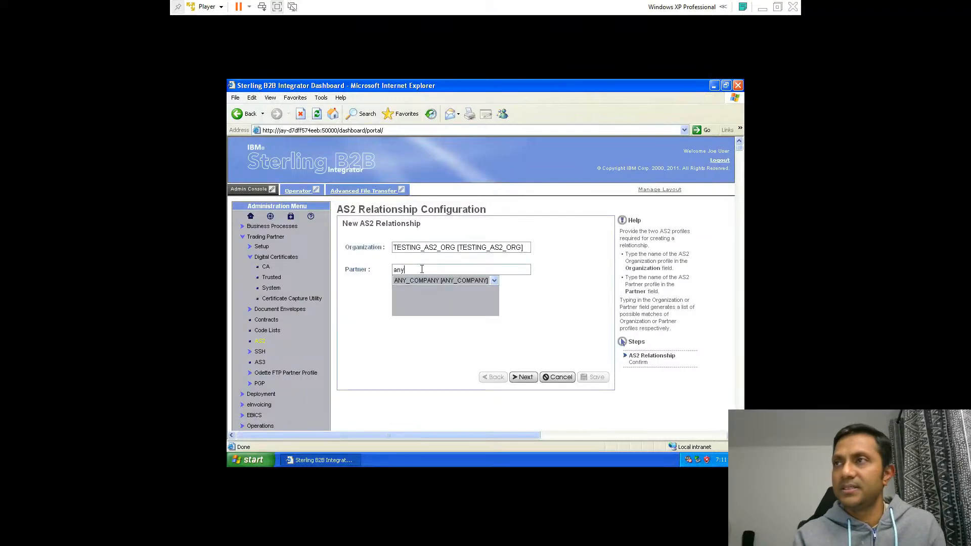
left_click(421, 281)
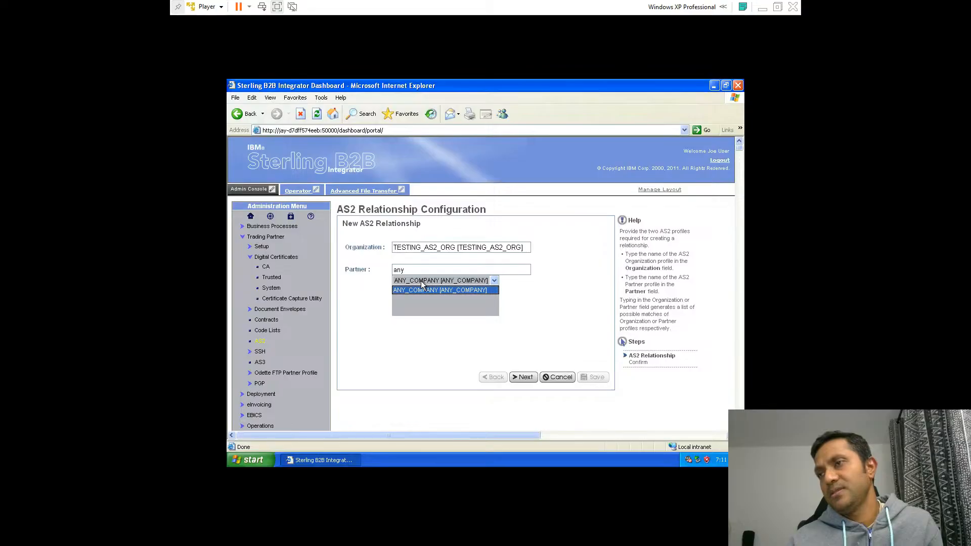
left_click(420, 289)
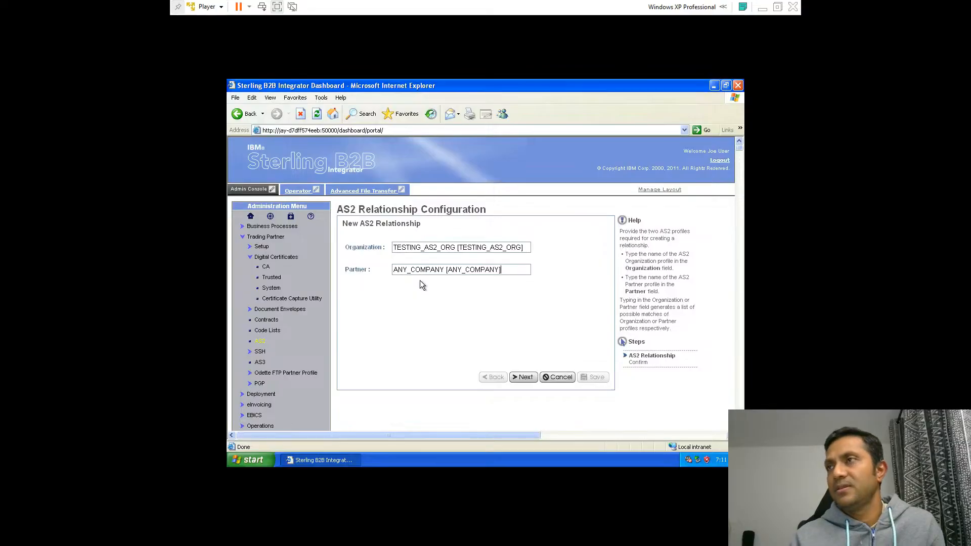
left_click(523, 377)
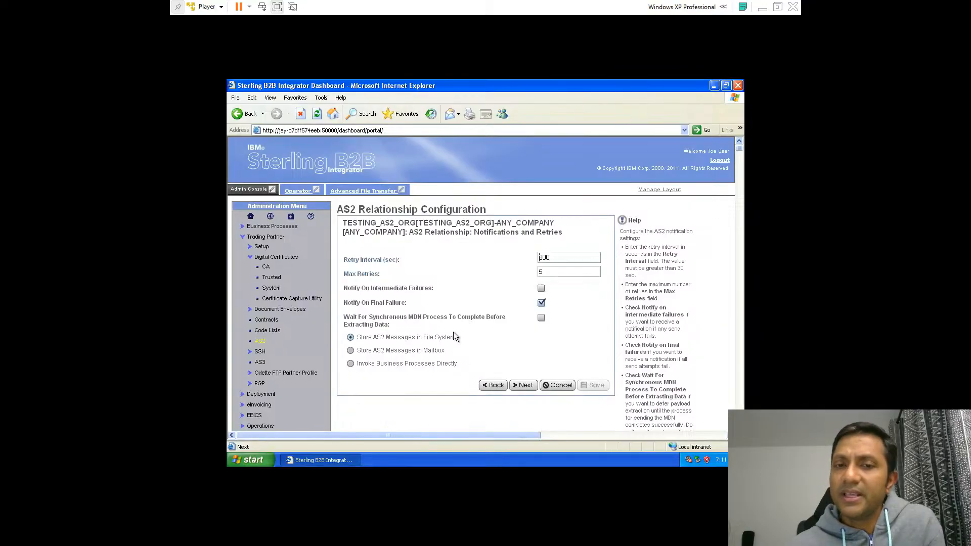
scroll(475, 387, "down", 2)
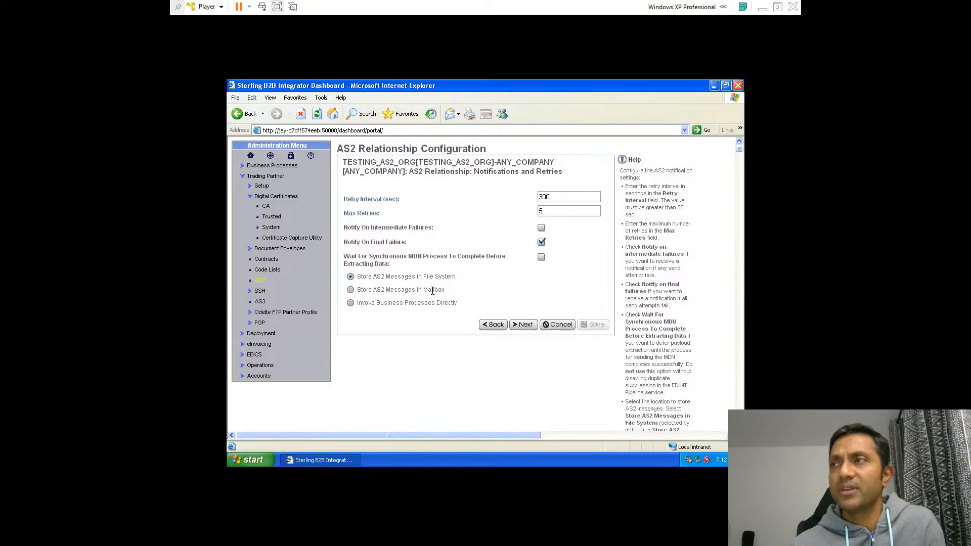
left_click(523, 326)
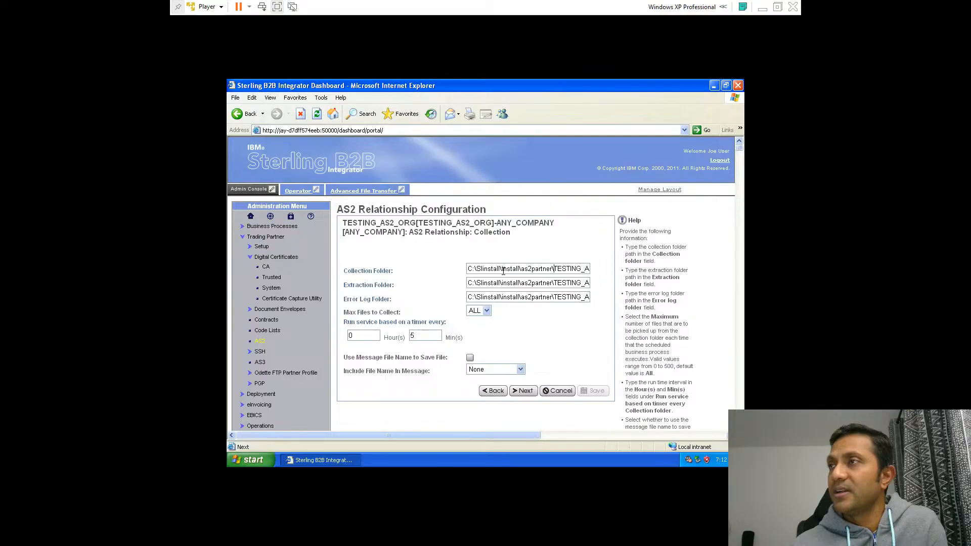
Inspect the full collection, extraction and error log folder paths of the relationship
key("Right")
key("Right")
key("Right")
key("Right")
key("Right")
key("Right")
key("Right")
key("Right")
key("Right")
key("Right")
key("Right")
key("Right")
key("Right")
key("Right")
key("Right")
key("Right")
key("Right")
key("Right")
key("Right")
key("Right")
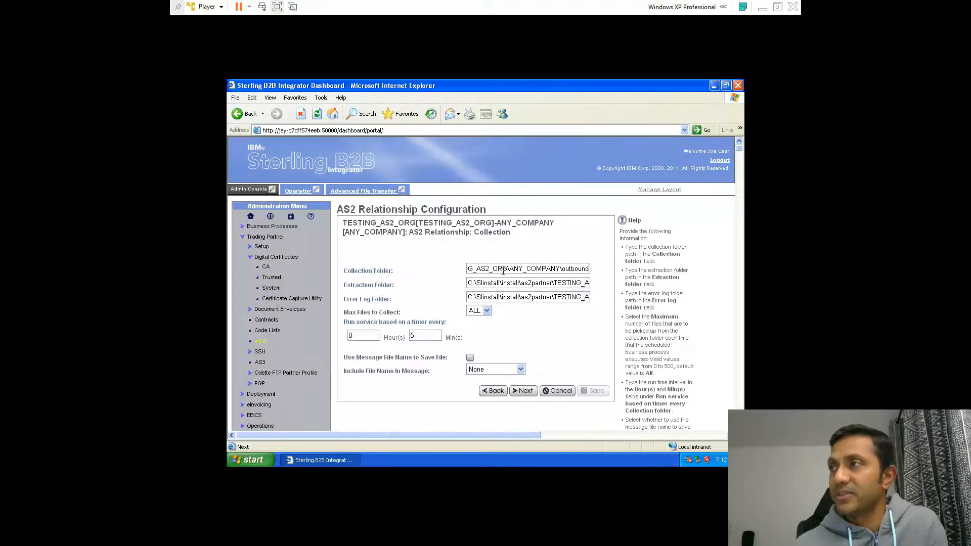
left_click(550, 282)
key("Right")
key("Right")
key("Right")
key("Right")
key("Right")
key("Right")
key("Right")
key("Right")
key("Right")
key("Right")
key("Right")
key("Right")
key("Right")
key("Right")
key("Right")
key("Right")
key("Right")
key("Right")
key("Right")
key("Right")
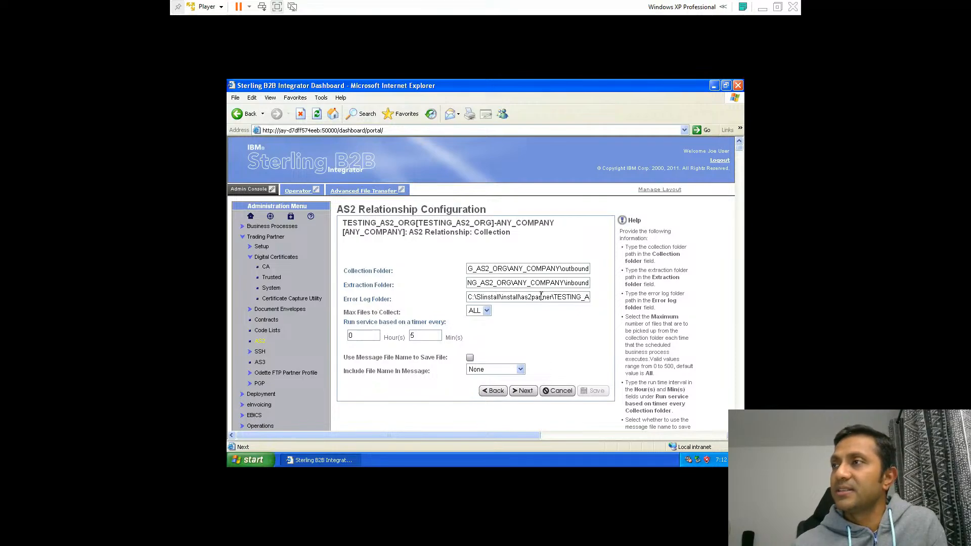
key("Right")
key("Right")
key("Right")
key("Right")
key("Right")
key("Right")
key("Right")
key("Right")
key("Right")
key("Right")
key("Right")
key("Right")
key("Right")
key("Right")
key("Right")
key("Right")
key("Right")
key("Right")
key("Right")
key("Right")
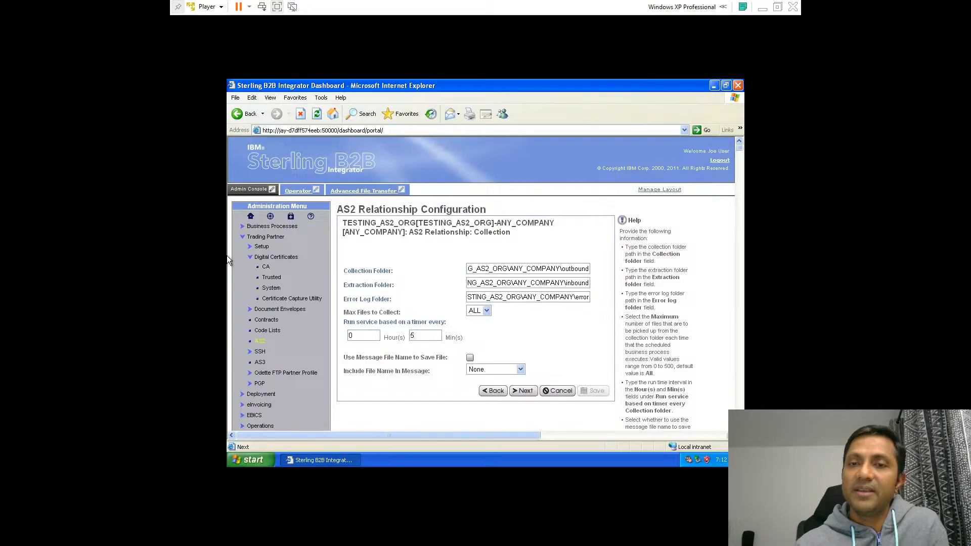
left_click(499, 393)
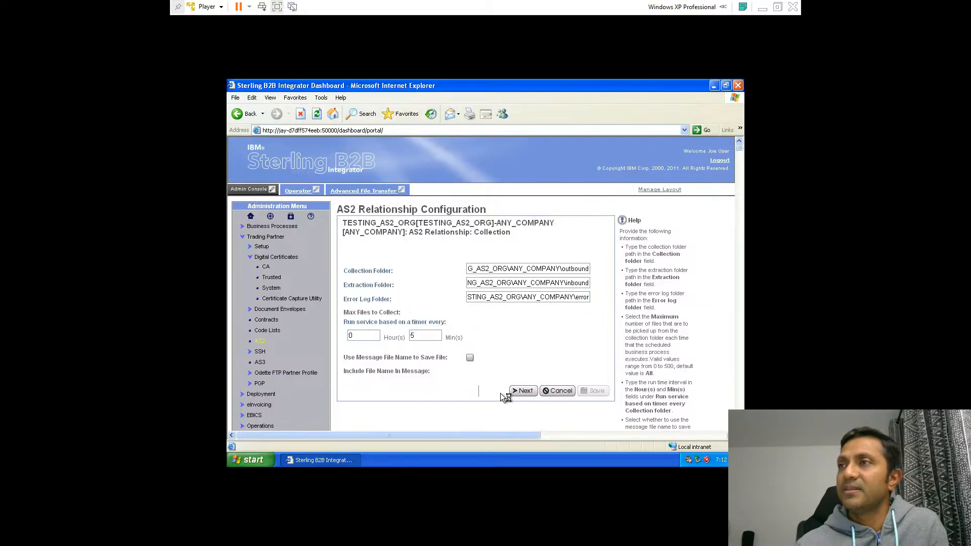
left_click(350, 351)
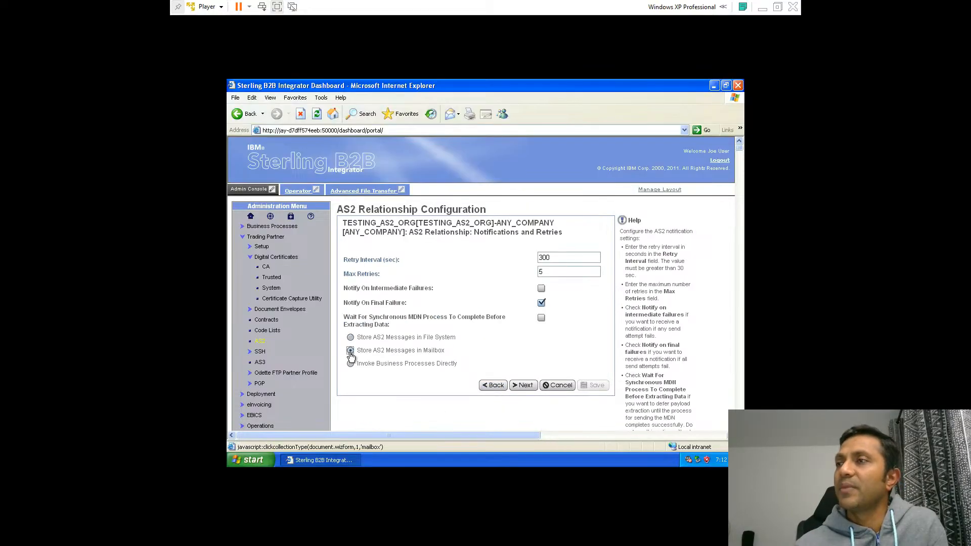
left_click(523, 386)
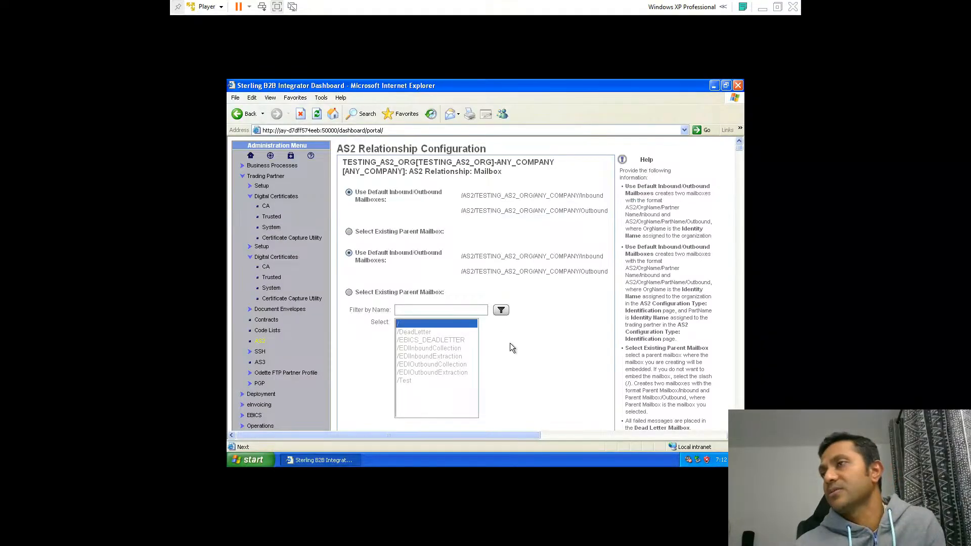
scroll(509, 343, "down", 4)
left_click(495, 294)
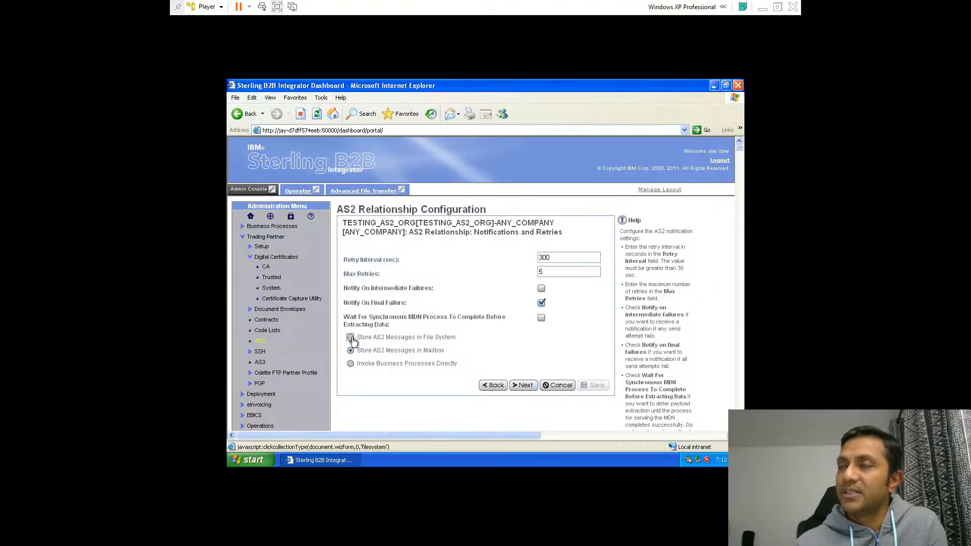
Finish the relationship with file-system message storage and the default collection folders, then return to the configurations page
left_click(532, 385)
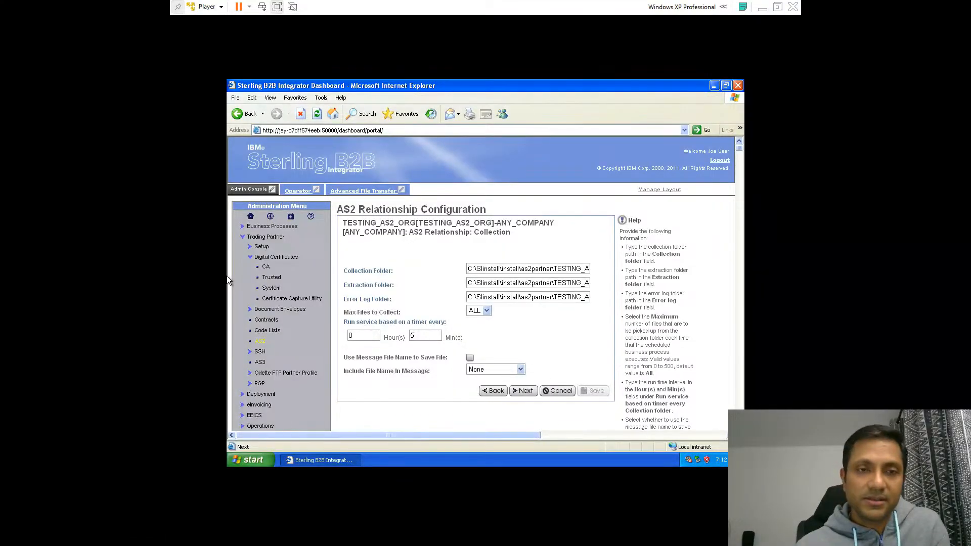
left_click(533, 391)
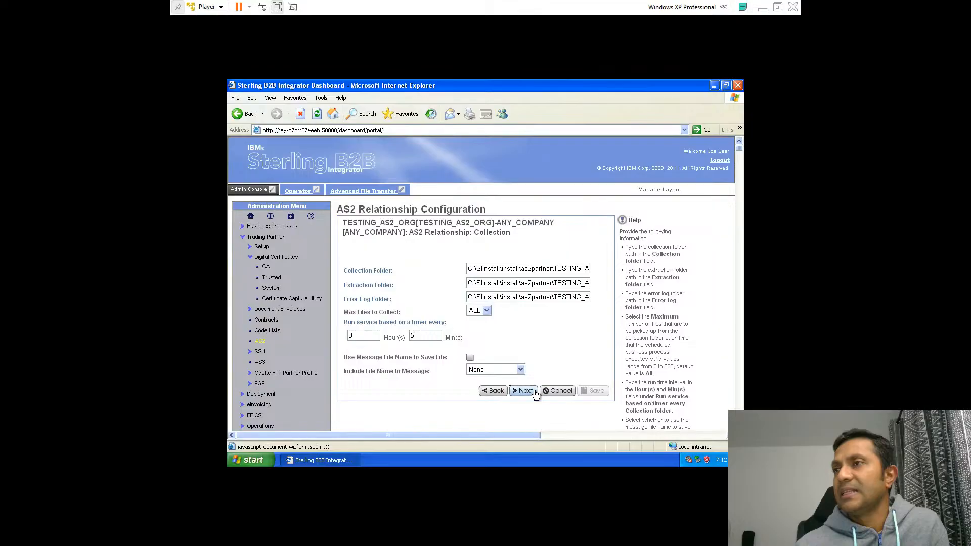
scroll(634, 380, "down", 8)
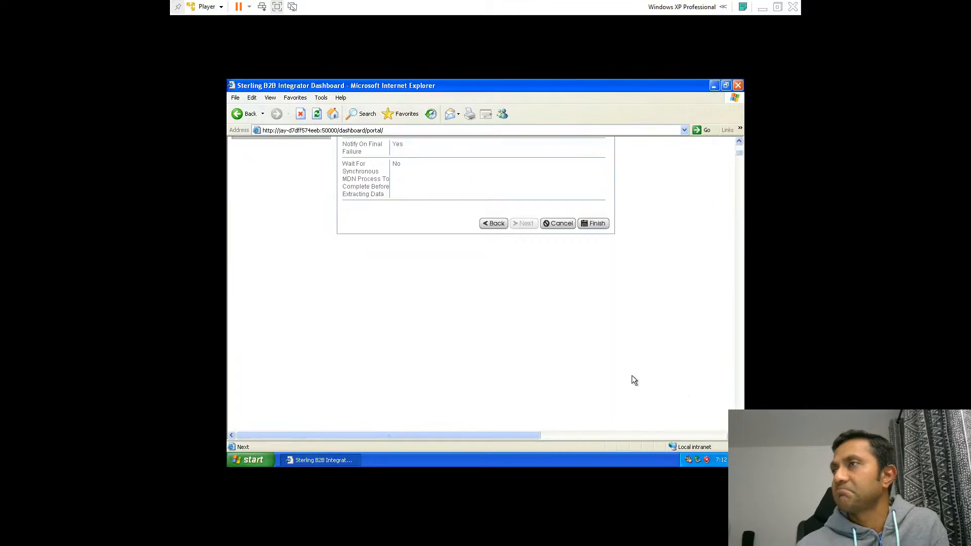
left_click(595, 221)
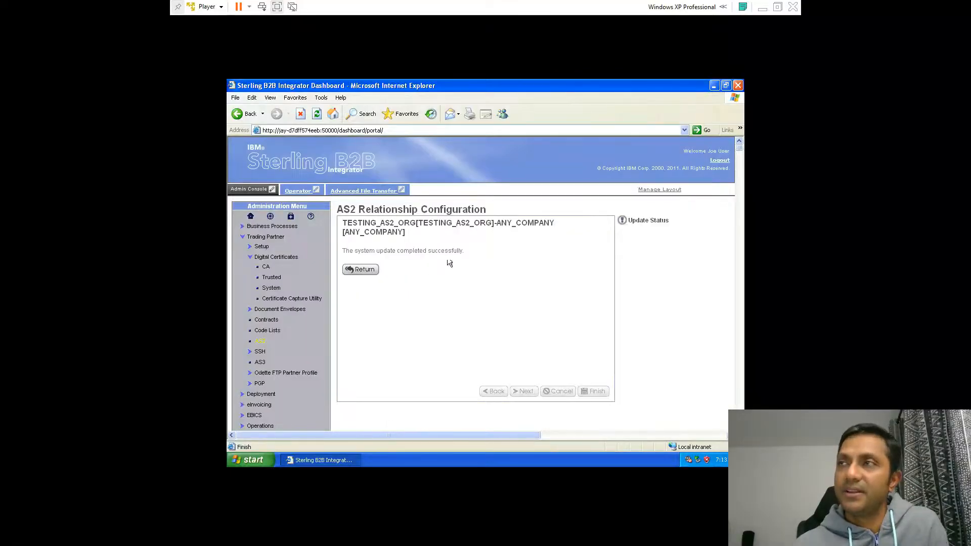
left_click(375, 273)
Switch to Windows Explorer and open the C:\SIinstall\install folder
scroll(512, 316, "down", 4)
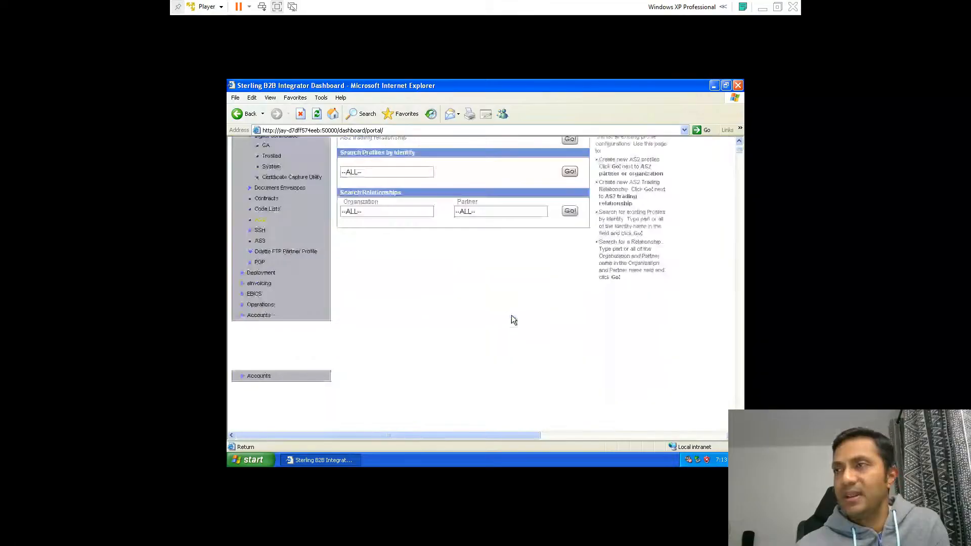
scroll(511, 319, "up", 4)
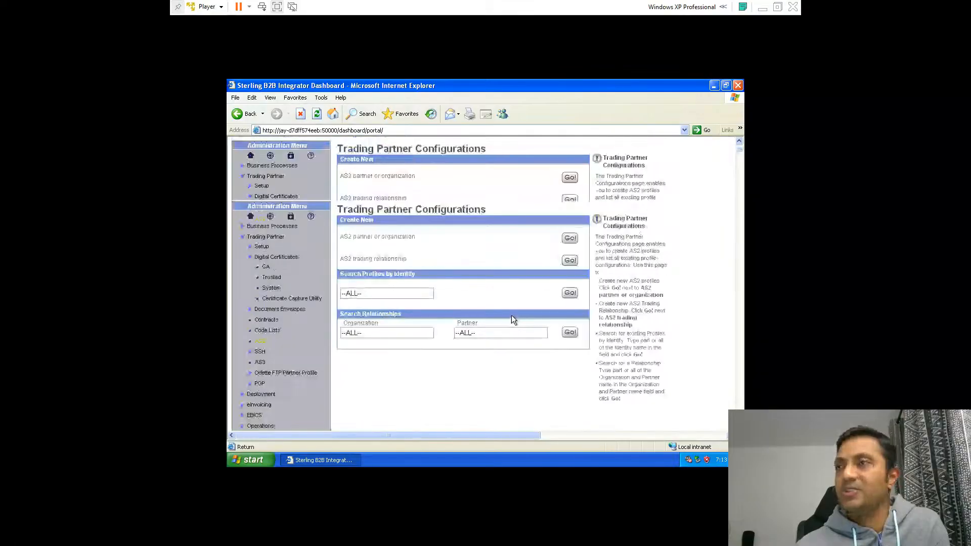
left_click(344, 460)
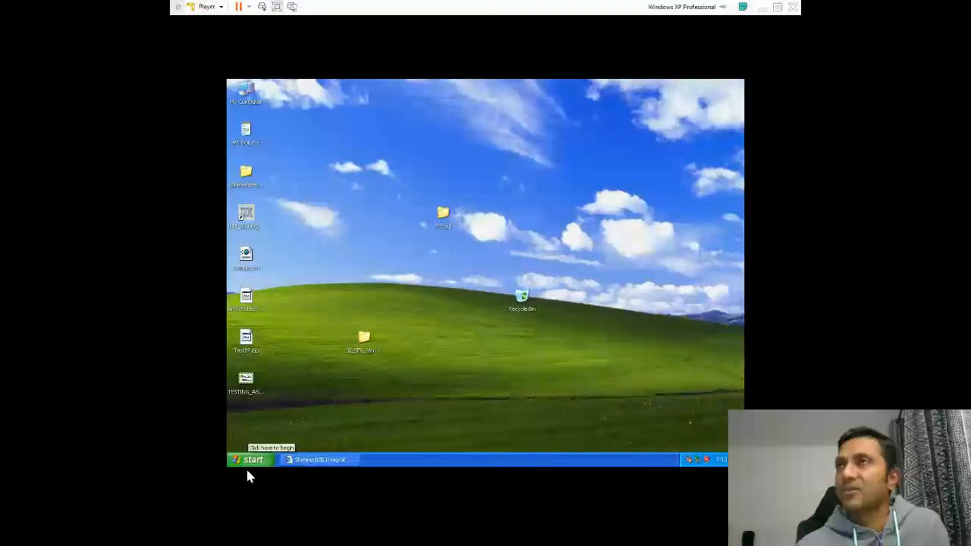
double_click(247, 91)
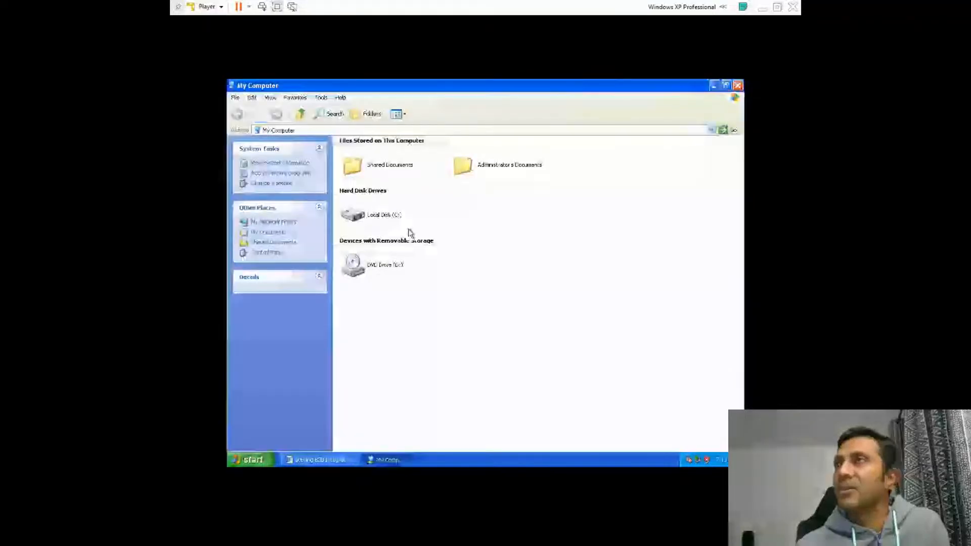
double_click(404, 228)
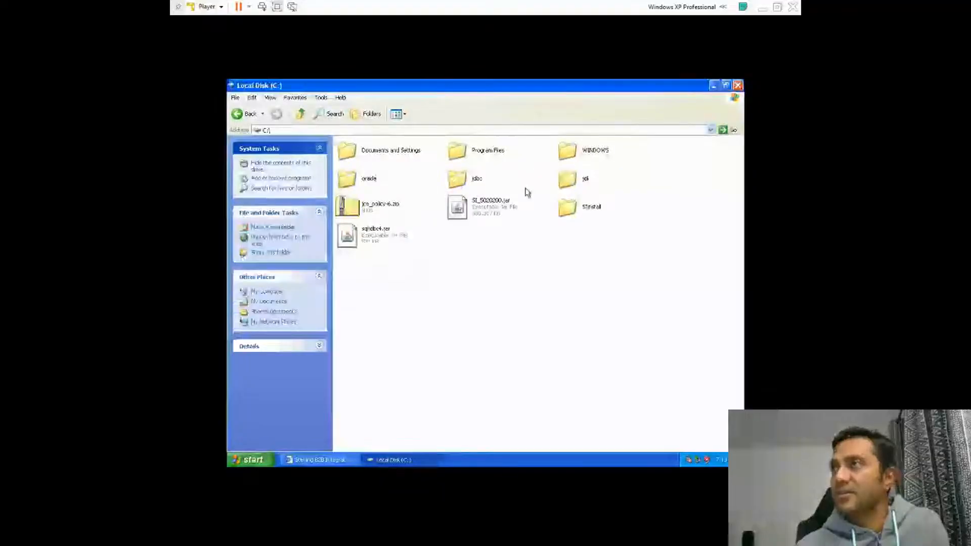
double_click(567, 207)
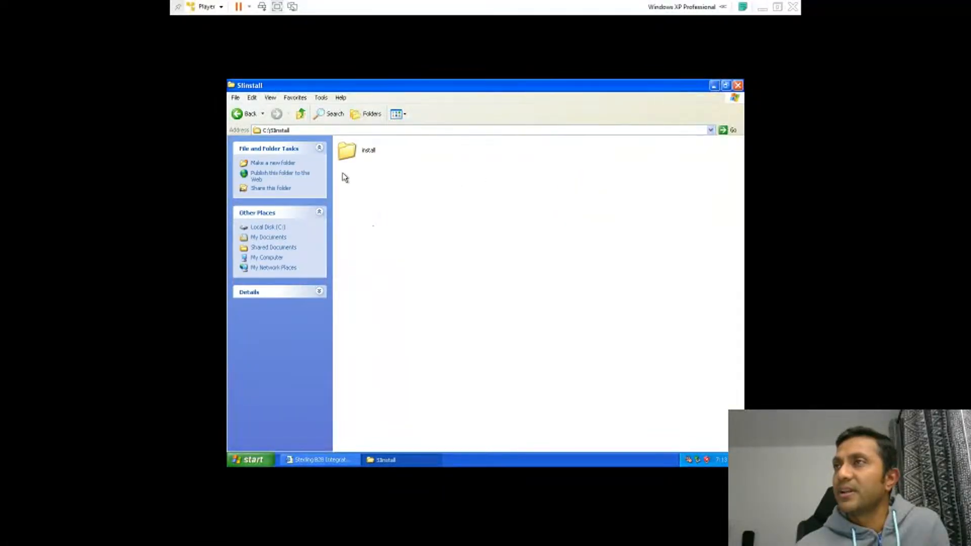
double_click(350, 155)
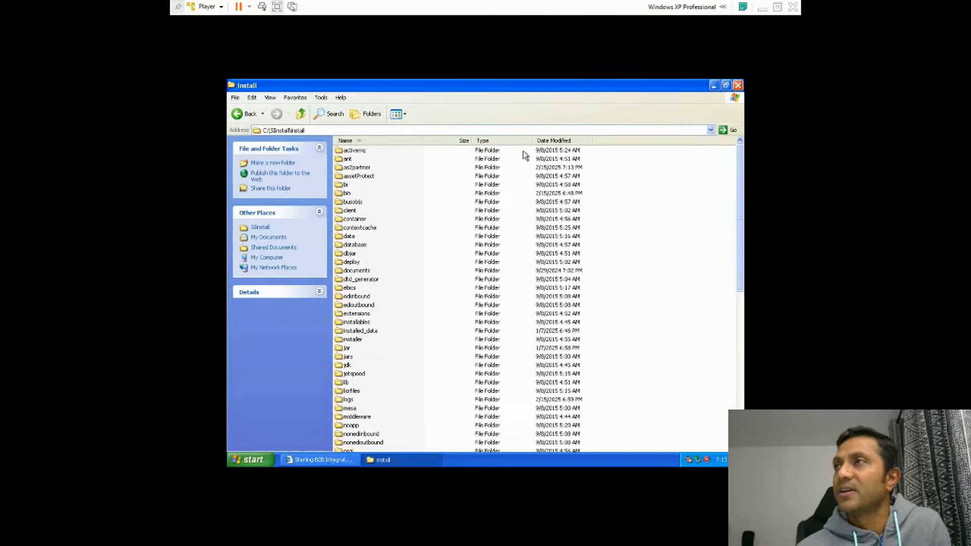
Locate the as2partner folder and open TESTING_AS2_ORG\ANY_COMPANY to inspect the generated error, inbound and outbound folders
left_click(546, 141)
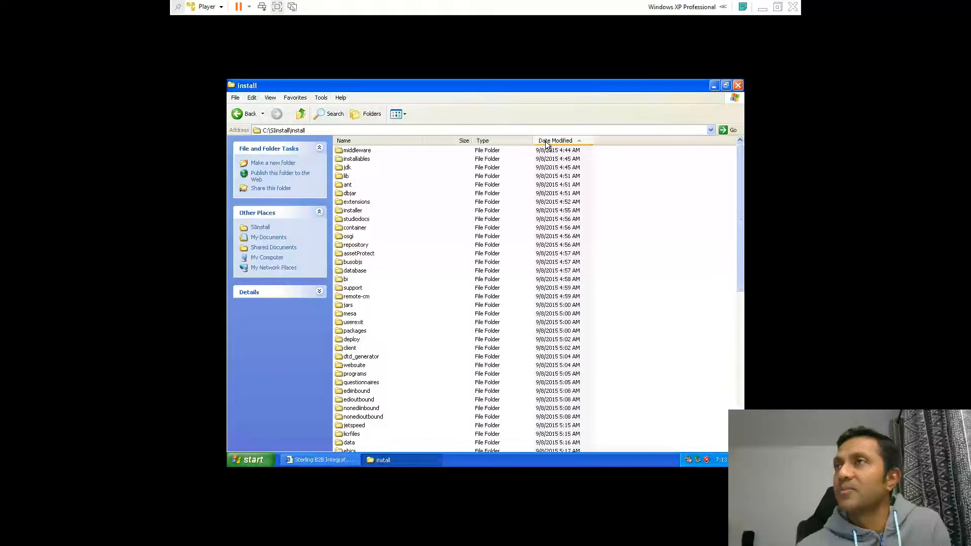
left_click(547, 142)
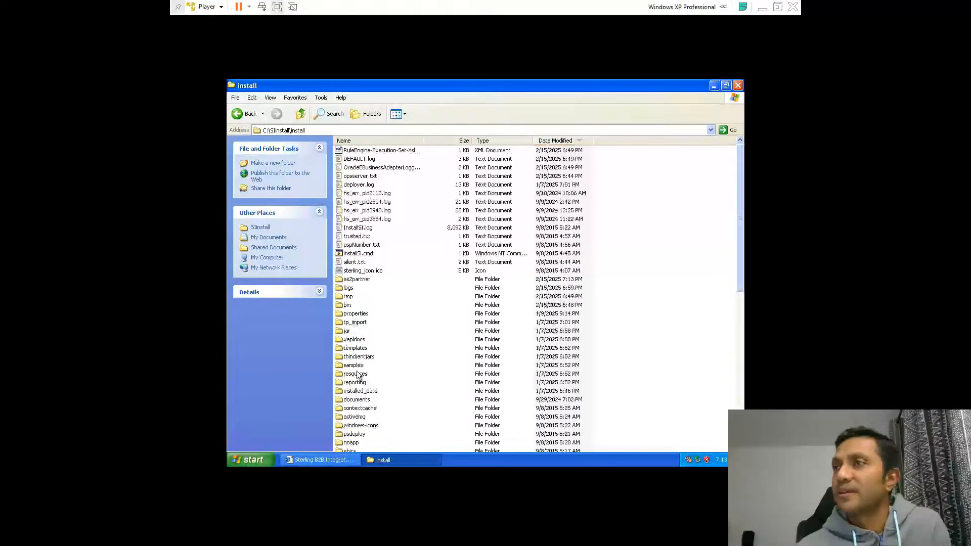
scroll(374, 424, "down", 1)
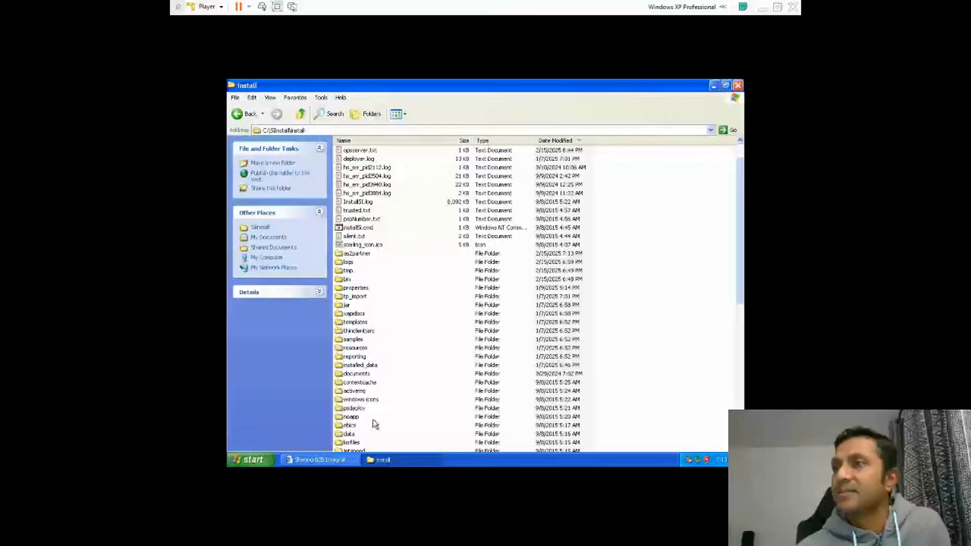
scroll(373, 421, "down", 4)
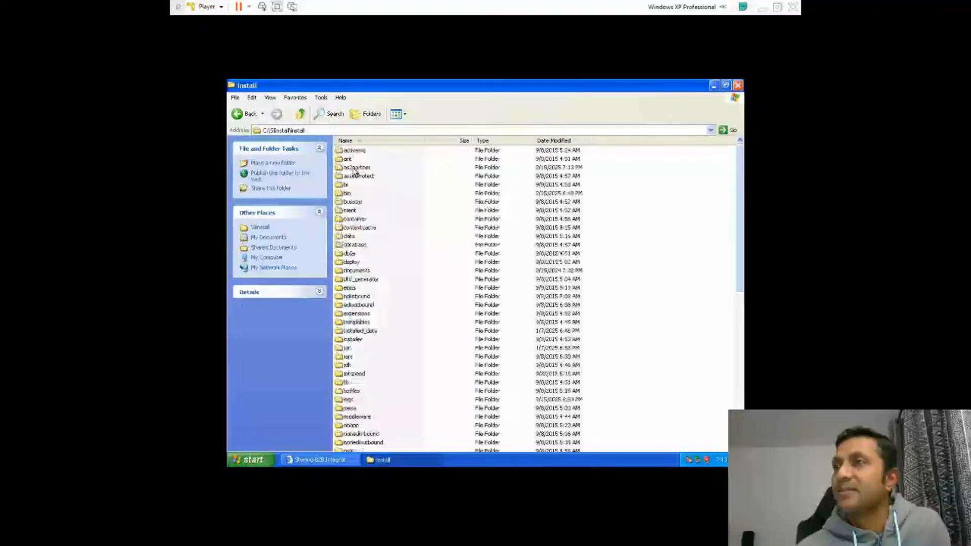
double_click(354, 159)
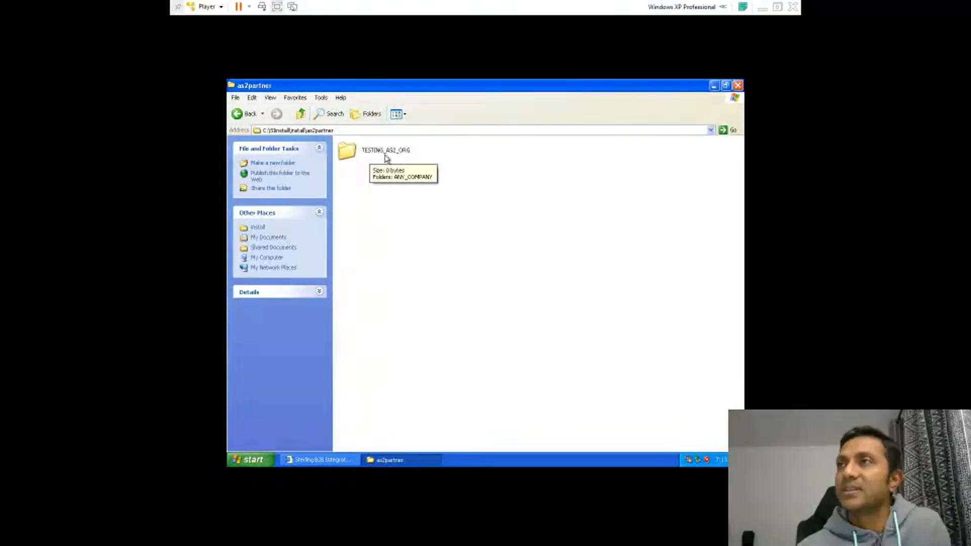
double_click(379, 154)
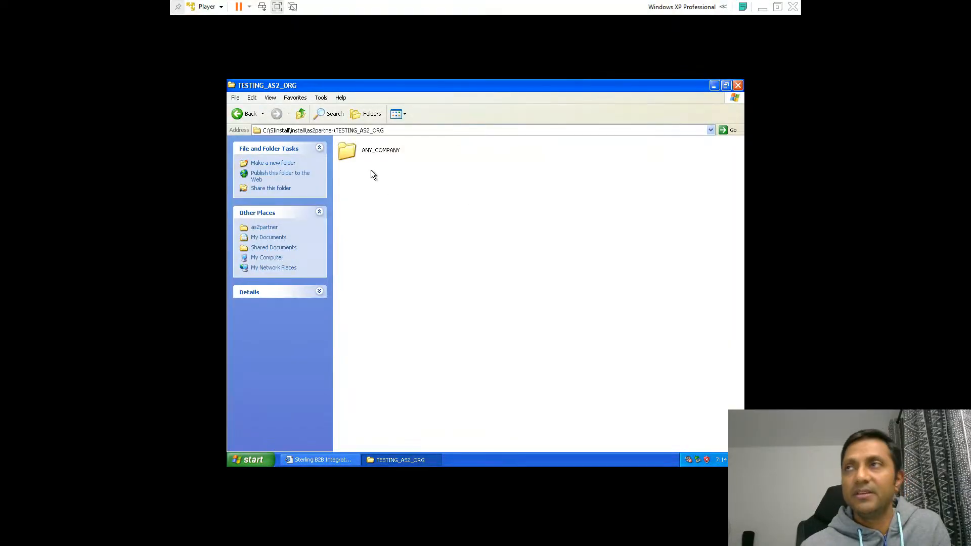
double_click(353, 153)
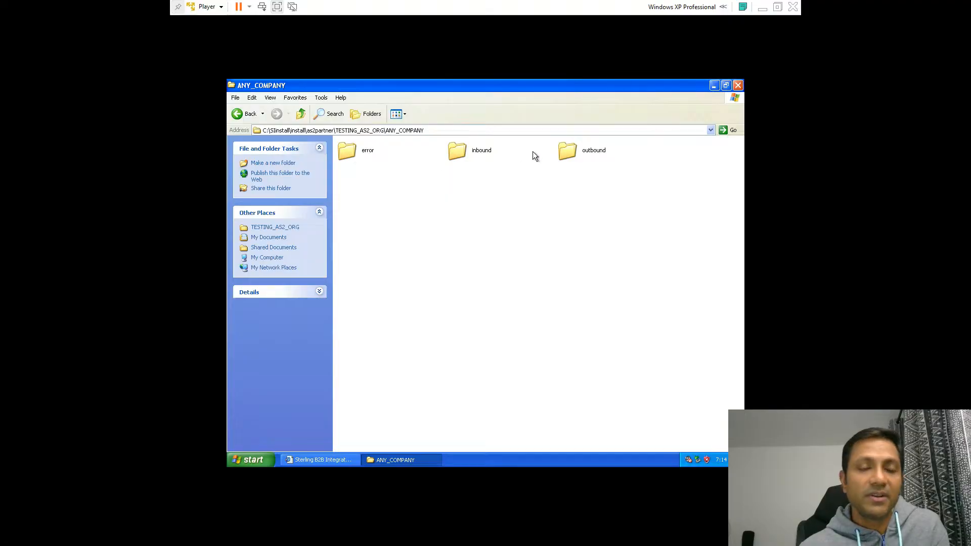
Return to the browser, list all AS2 profiles, and run the test on the ANY_COMPANY partner profile
left_click(384, 459)
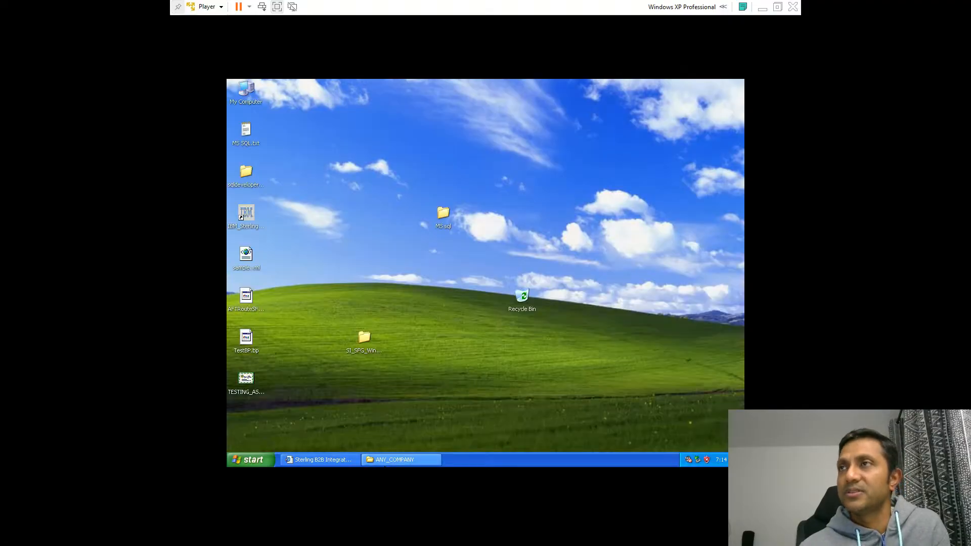
left_click(329, 460)
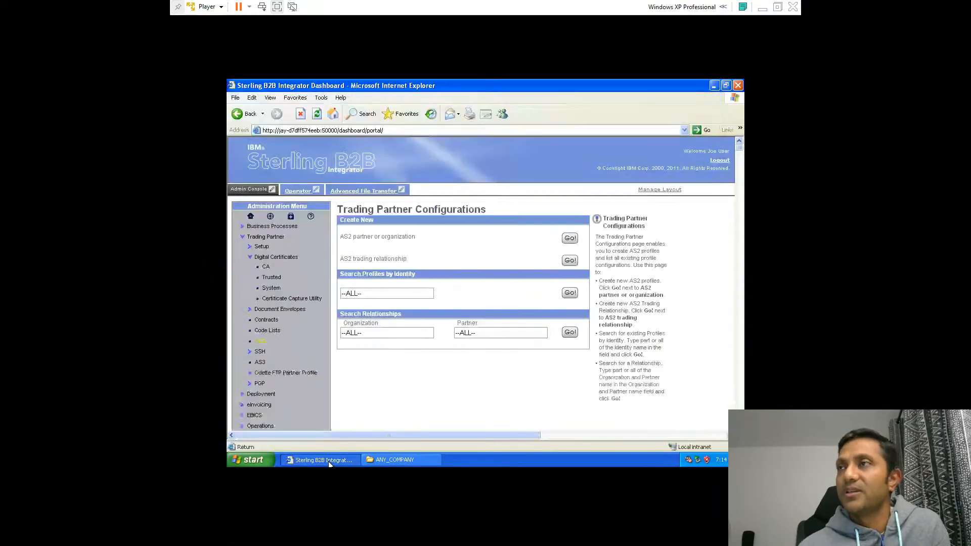
left_click(570, 294)
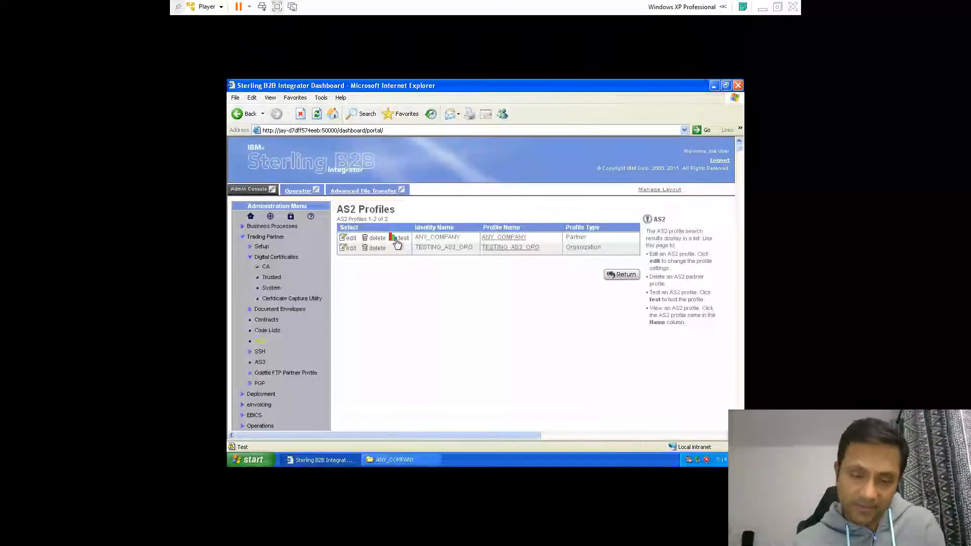
left_click(397, 241)
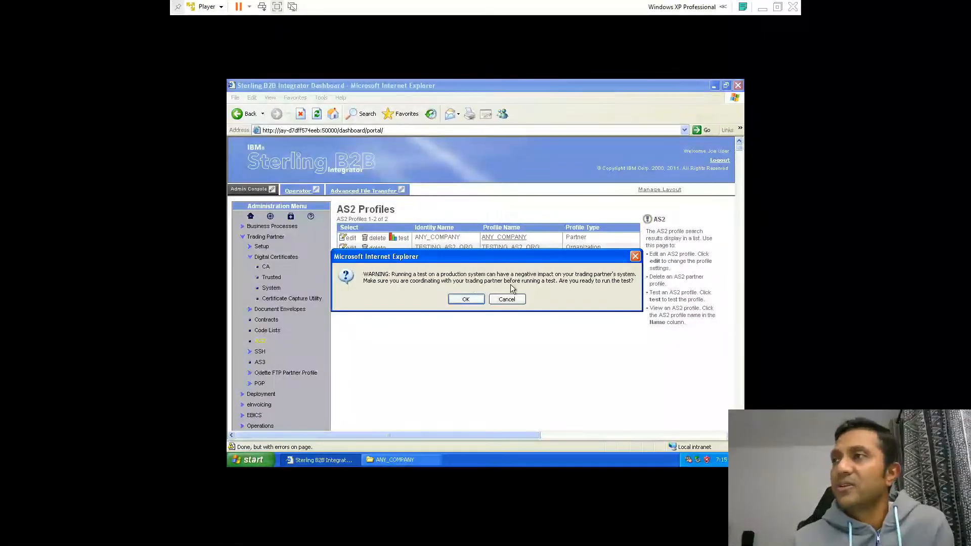
left_click(466, 299)
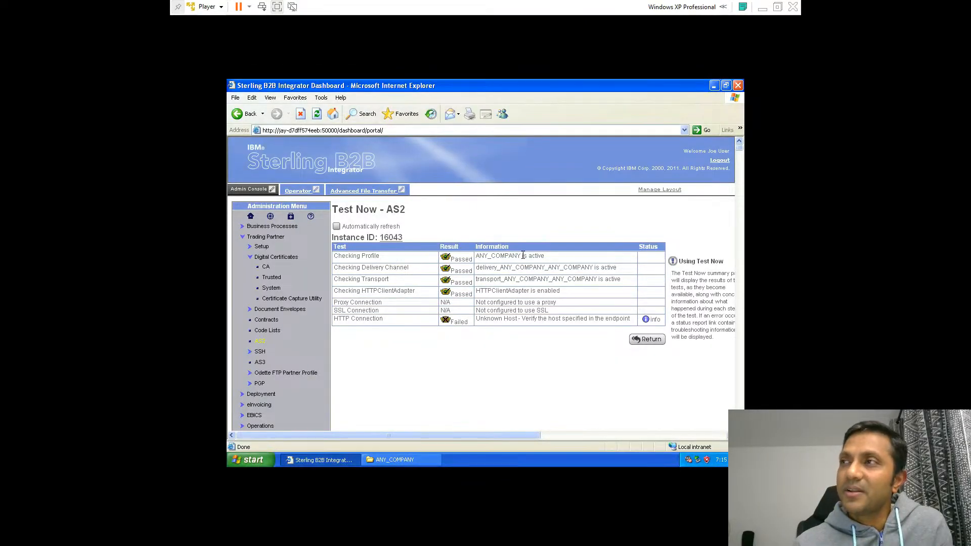
Examine the result and information of each check in the AS2 test results table
left_click_drag(529, 256, 498, 251)
left_click(474, 220)
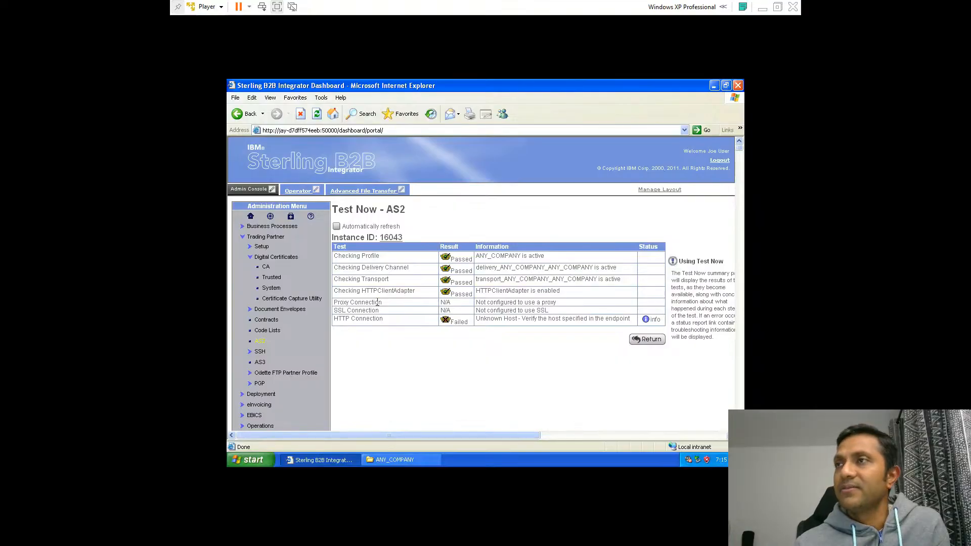
left_click_drag(368, 277, 364, 291)
left_click(503, 279)
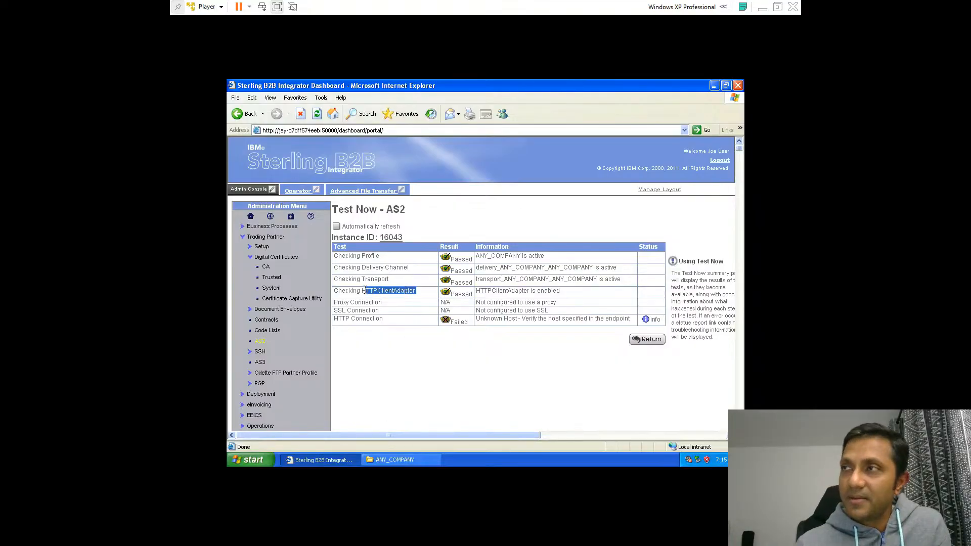
left_click(508, 284)
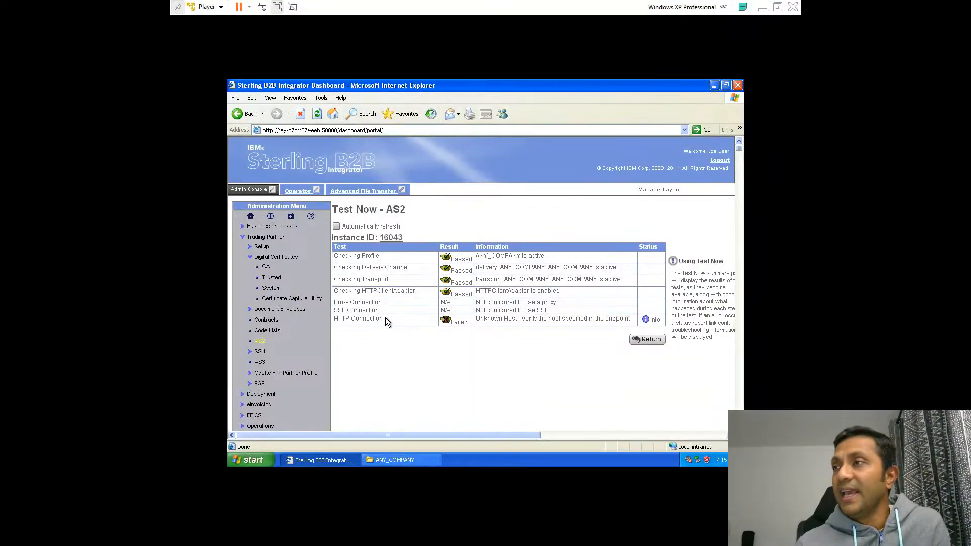
left_click_drag(385, 317, 332, 318)
left_click_drag(476, 321, 633, 319)
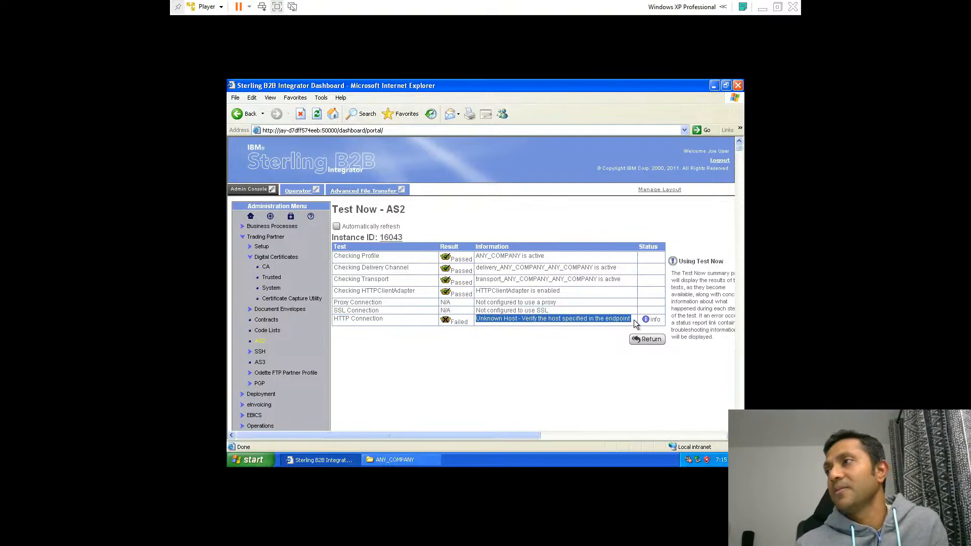
Open the status report for the HTTP Connection check, review it, and close the report window
left_click(652, 320)
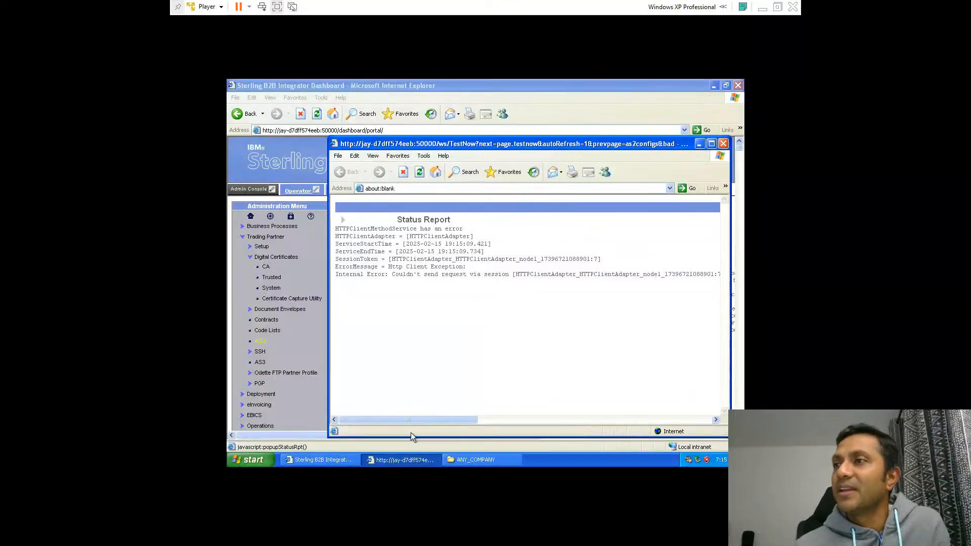
left_click_drag(402, 421, 355, 367)
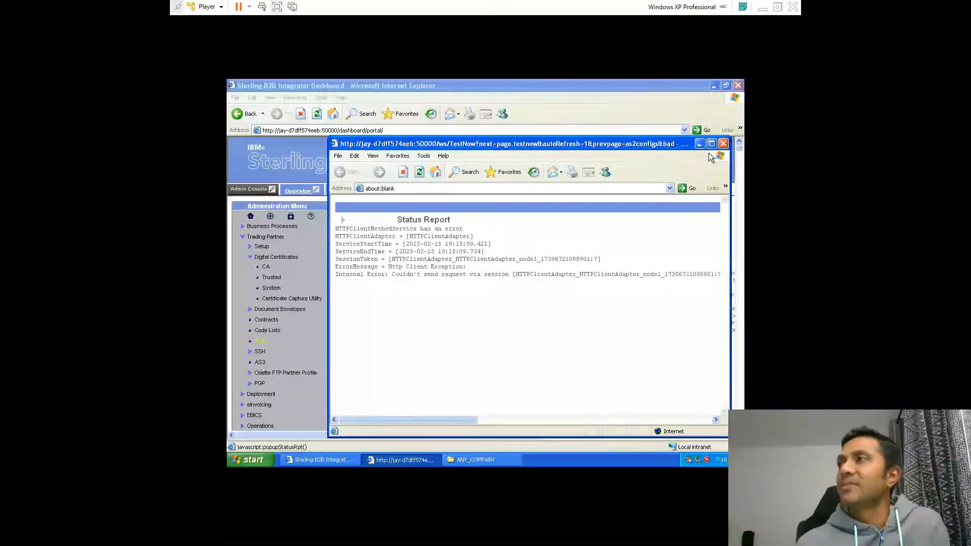
left_click(723, 143)
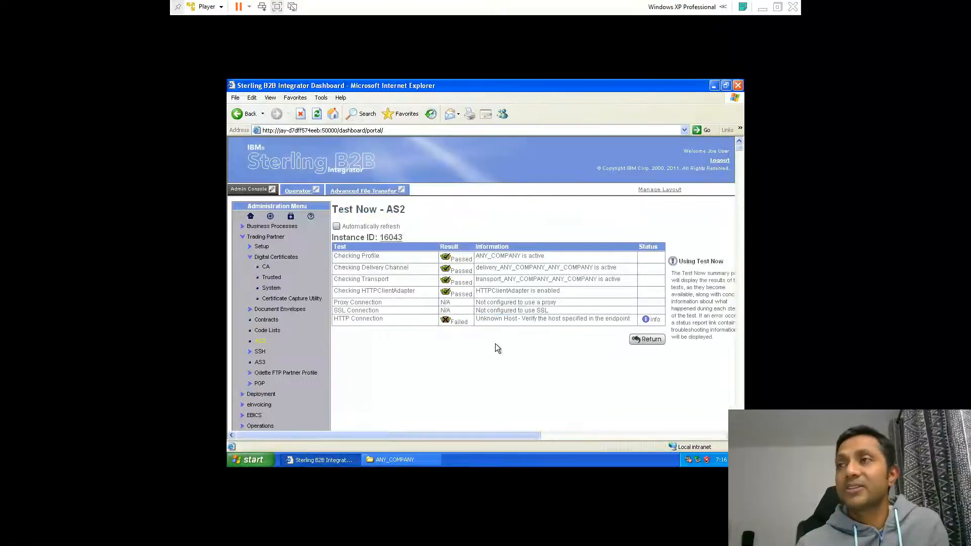